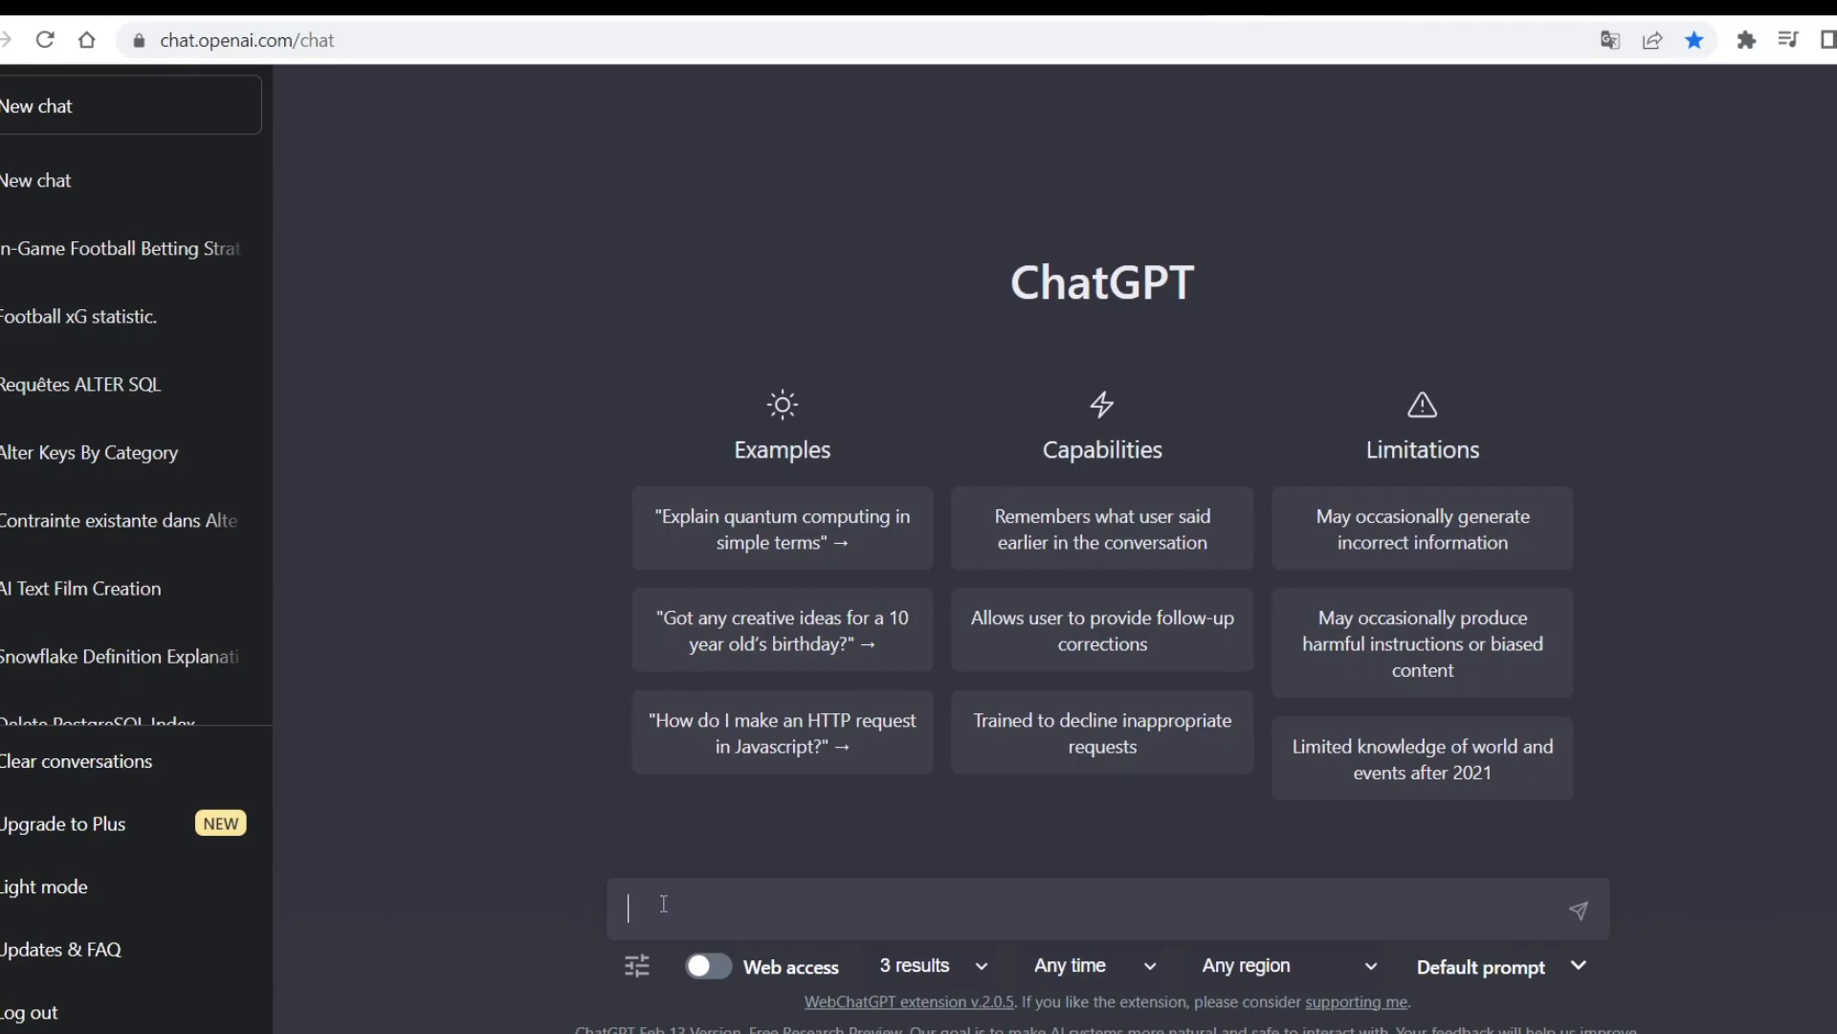
# - Ask ChatGPT "ecris moi un petit speech sur le futur de l'IA" and review the generated speech from its beginning
pyautogui.write("ecris moi un petit speech sur le futur de l'IA")
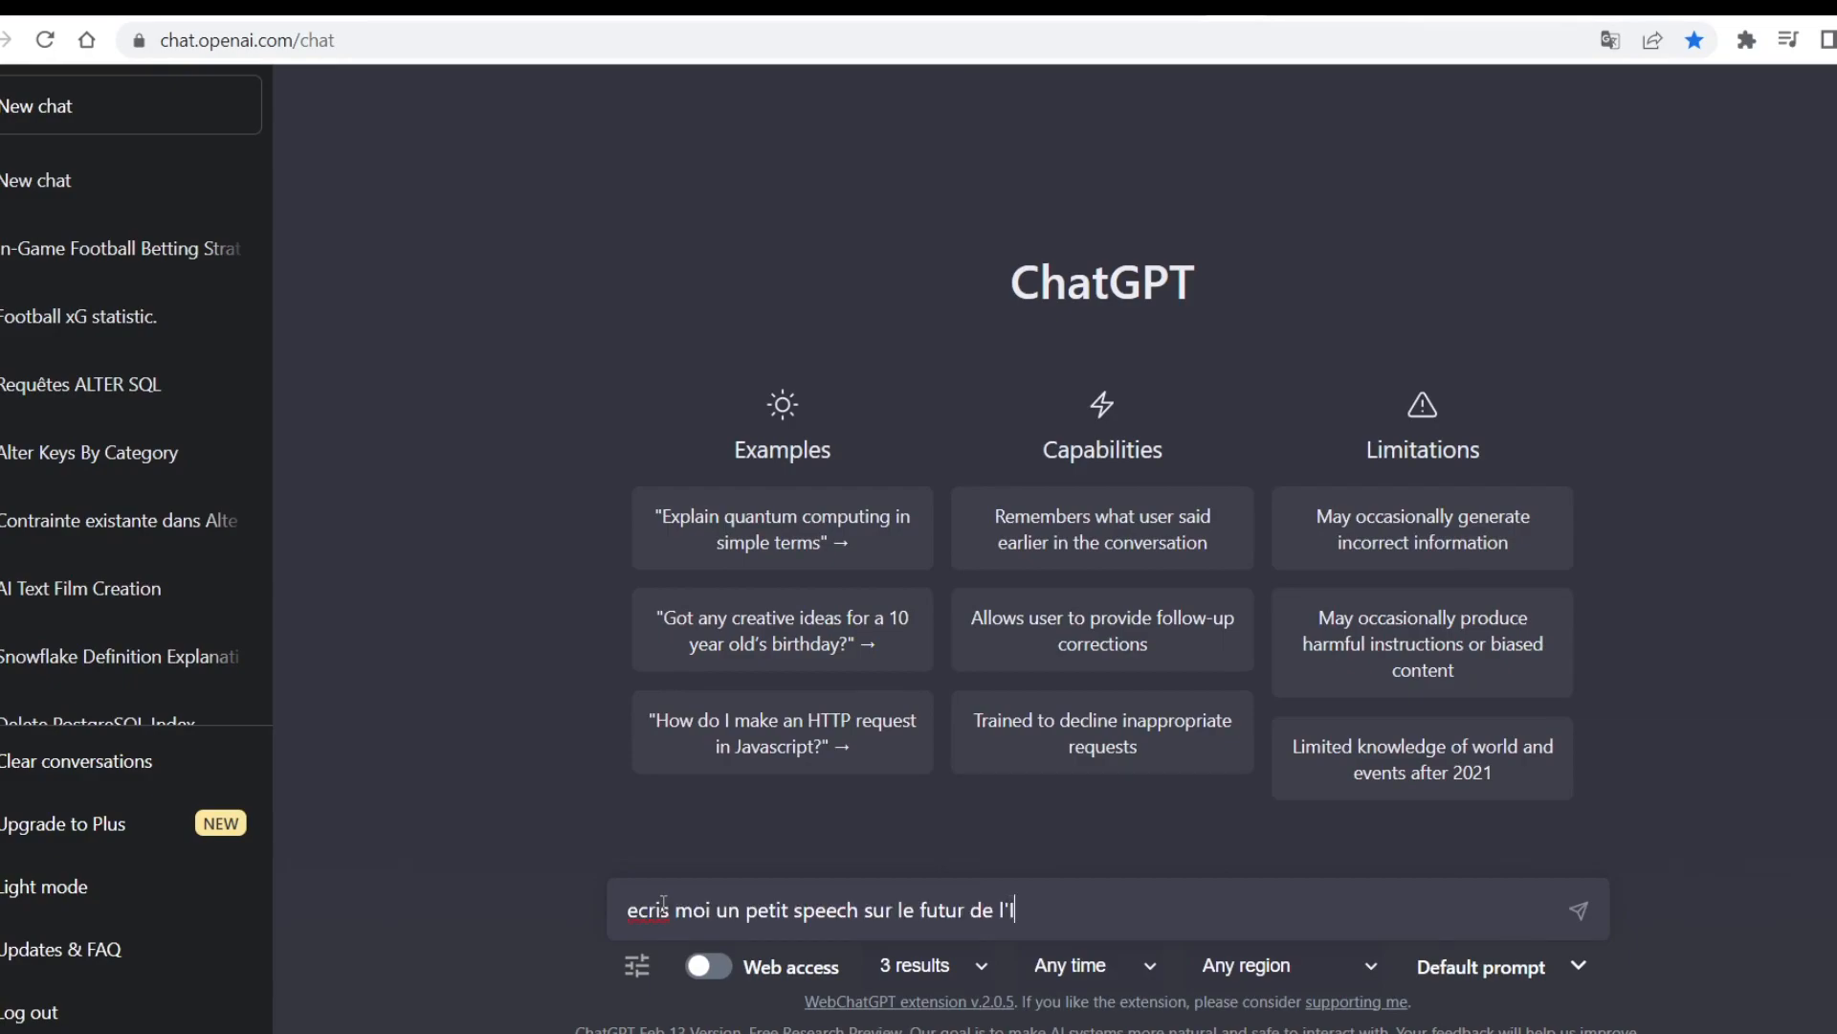
pyautogui.press('Return')
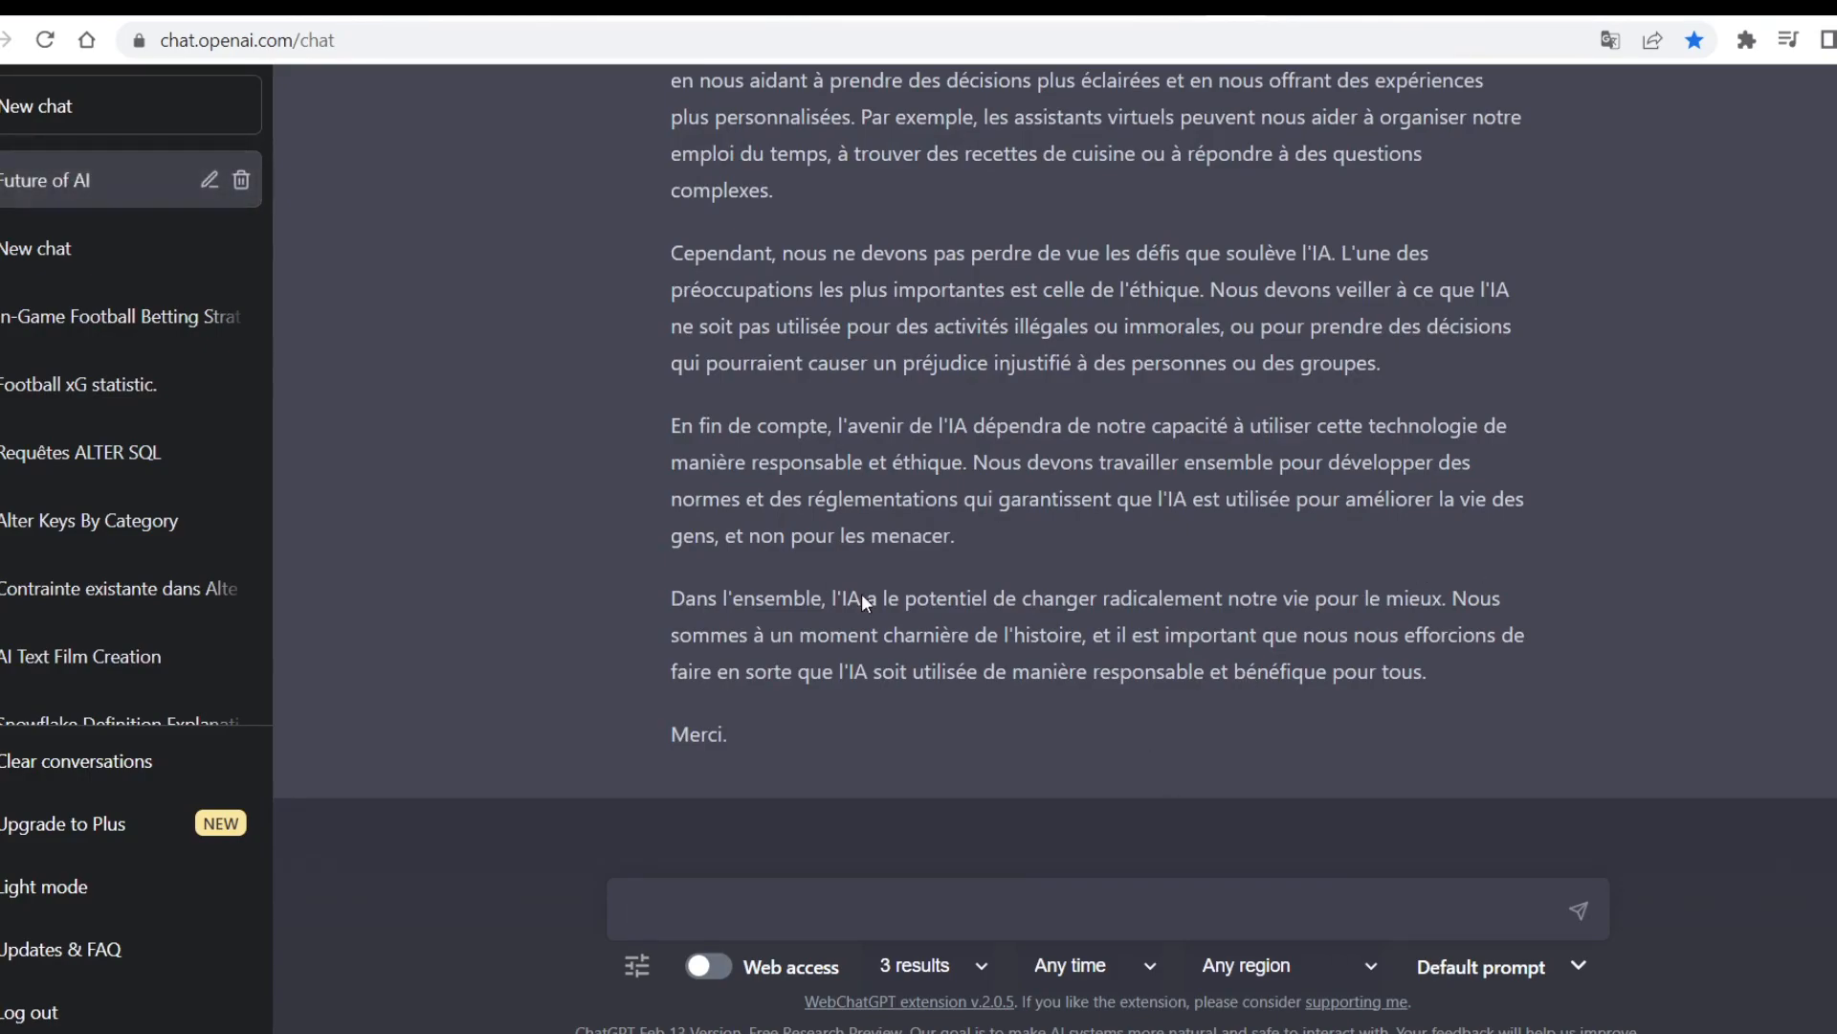
pyautogui.scroll(8, 1032, 526)
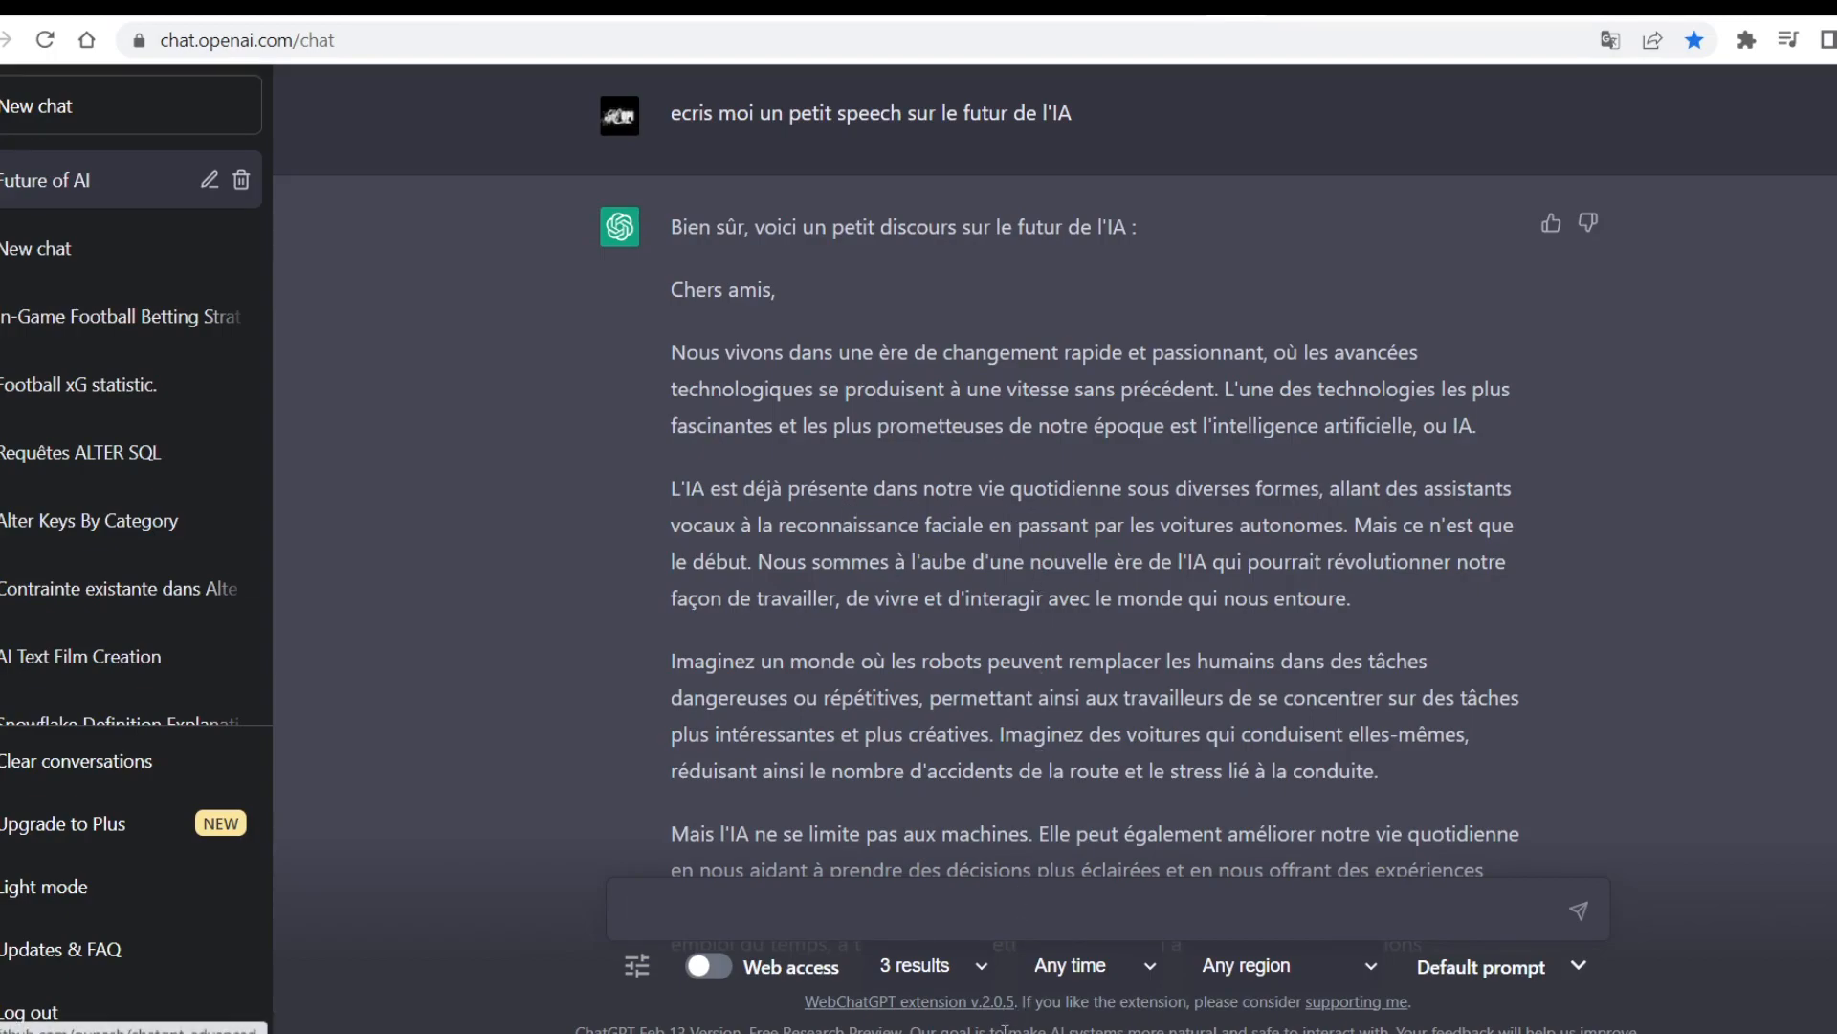
# - Switch to Discord and copy the prompt "handsome ebony girl, wearing glasses, cartoon style, trash style" from the last upscaled Midjourney portrait
pyautogui.moveTo(990, 1031)
pyautogui.click(991, 966)
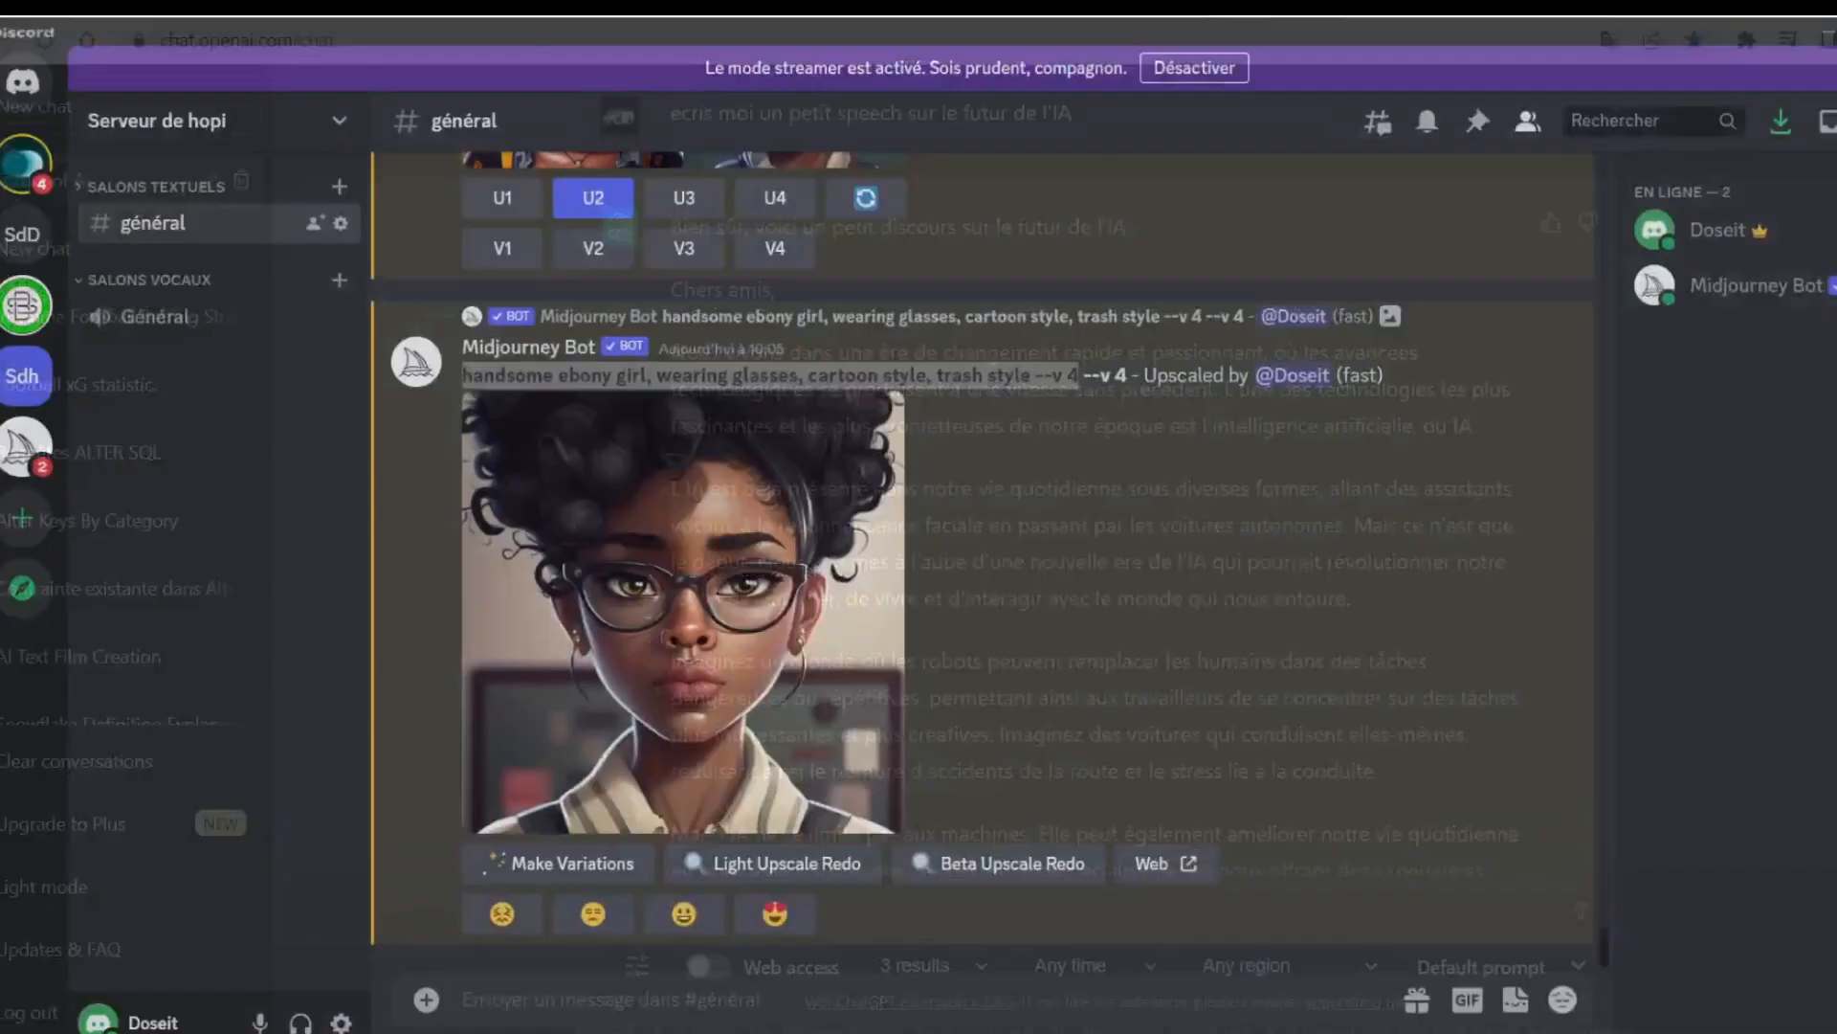
pyautogui.click(751, 983)
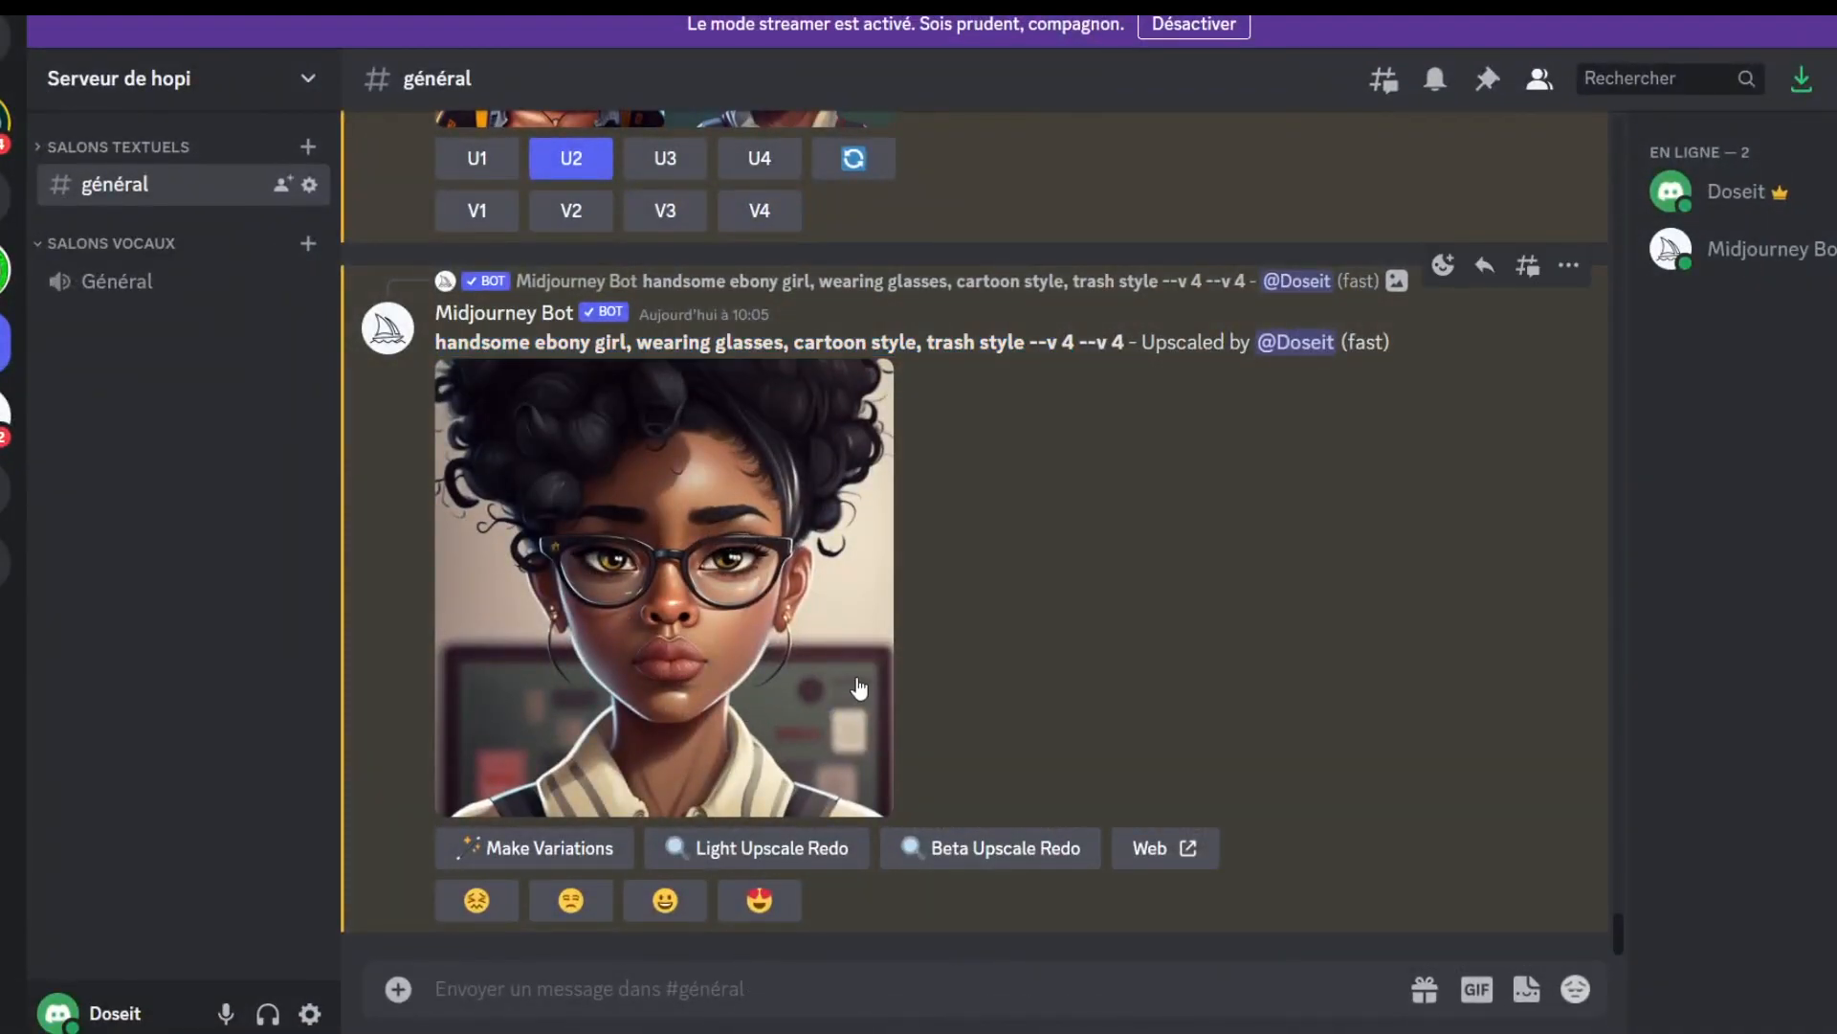
pyautogui.scroll(15, 856, 673)
pyautogui.scroll(-15, 857, 676)
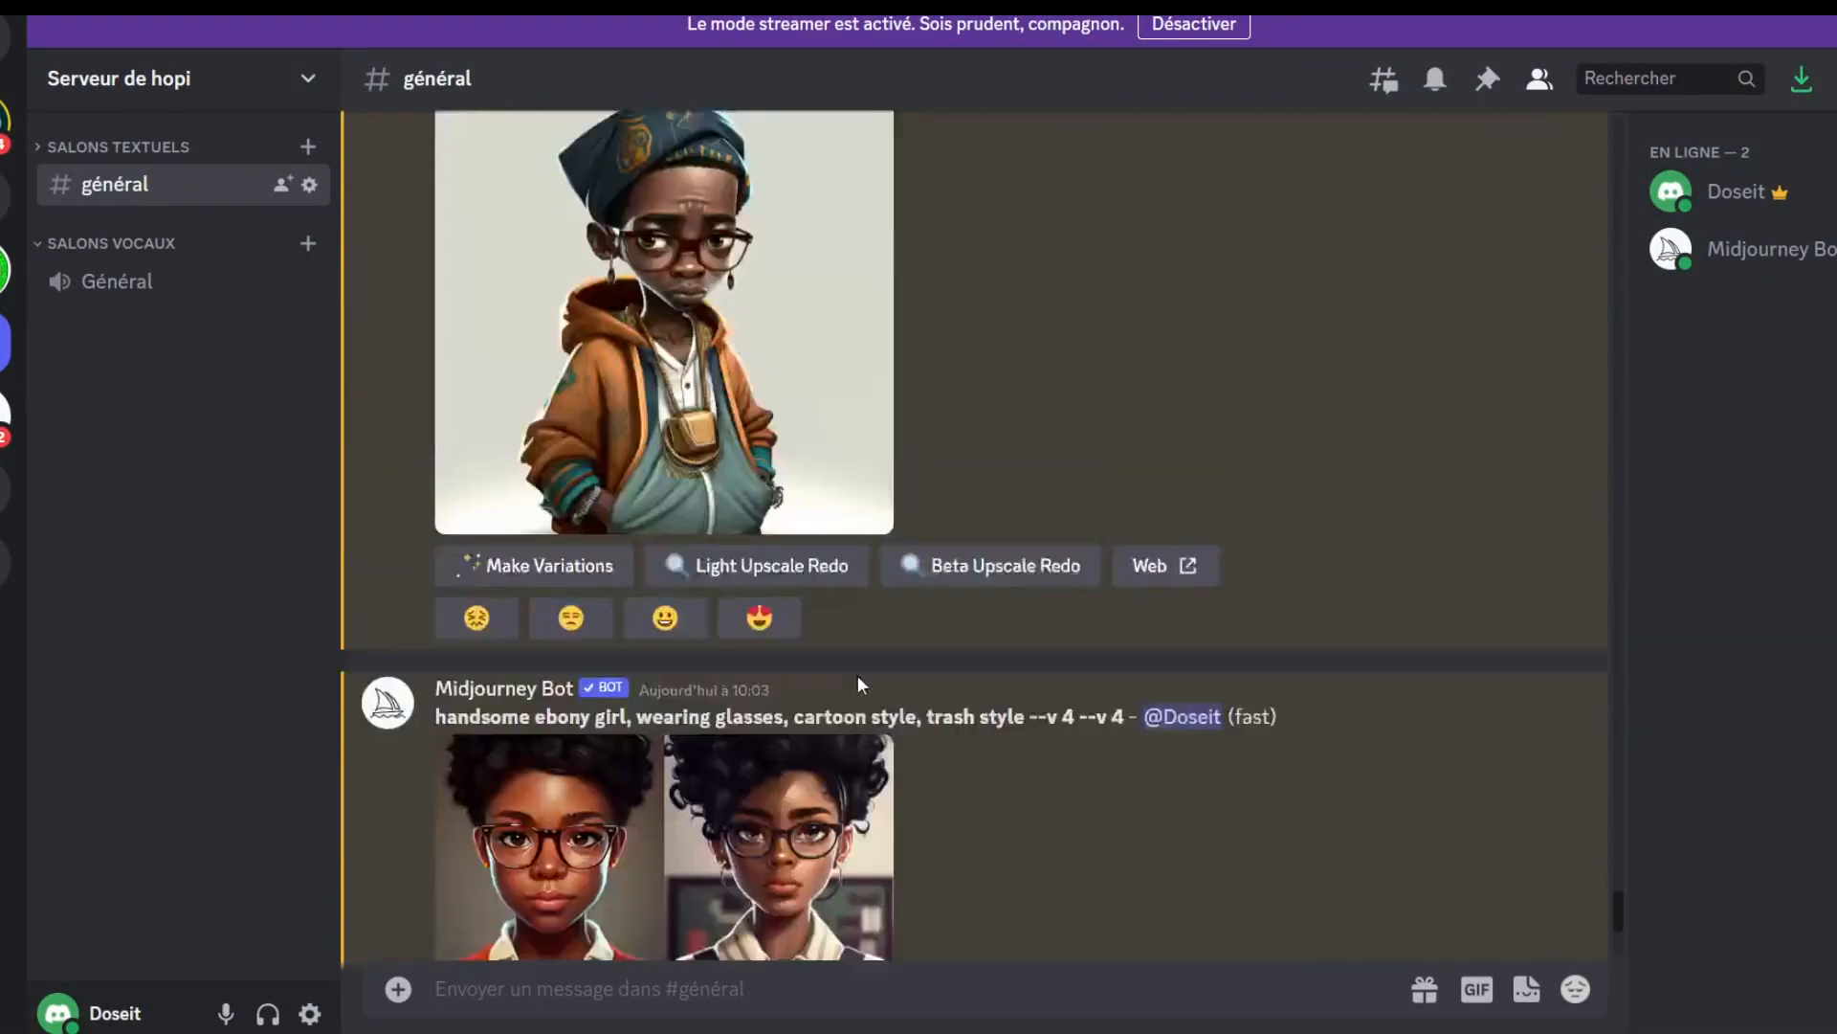
pyautogui.moveTo(433, 346); pyautogui.dragTo(1027, 337)
pyautogui.hotkey('ctrl', 'c')
pyautogui.press('shift')
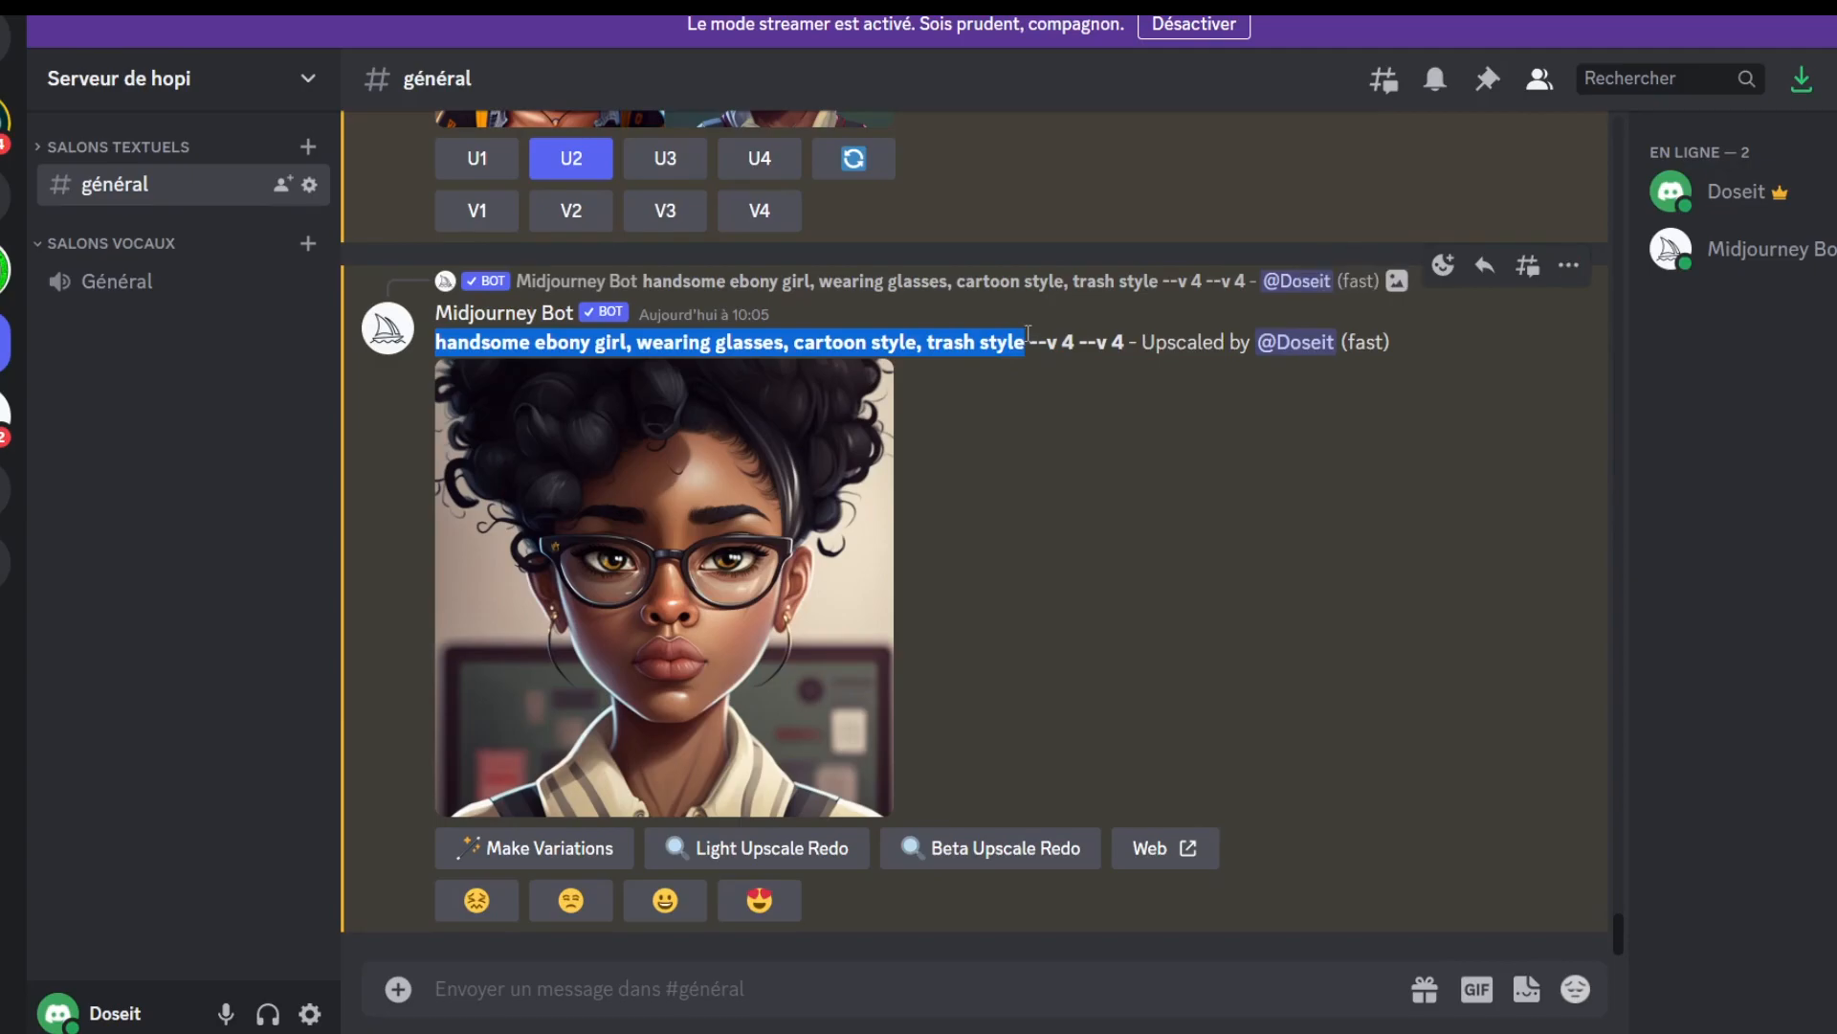
# - Generate images with Midjourney's /imagine command using the copied prompt "handsome ebony girl, wearing glasses, cartoon style, trash style"
pyautogui.click(623, 1006)
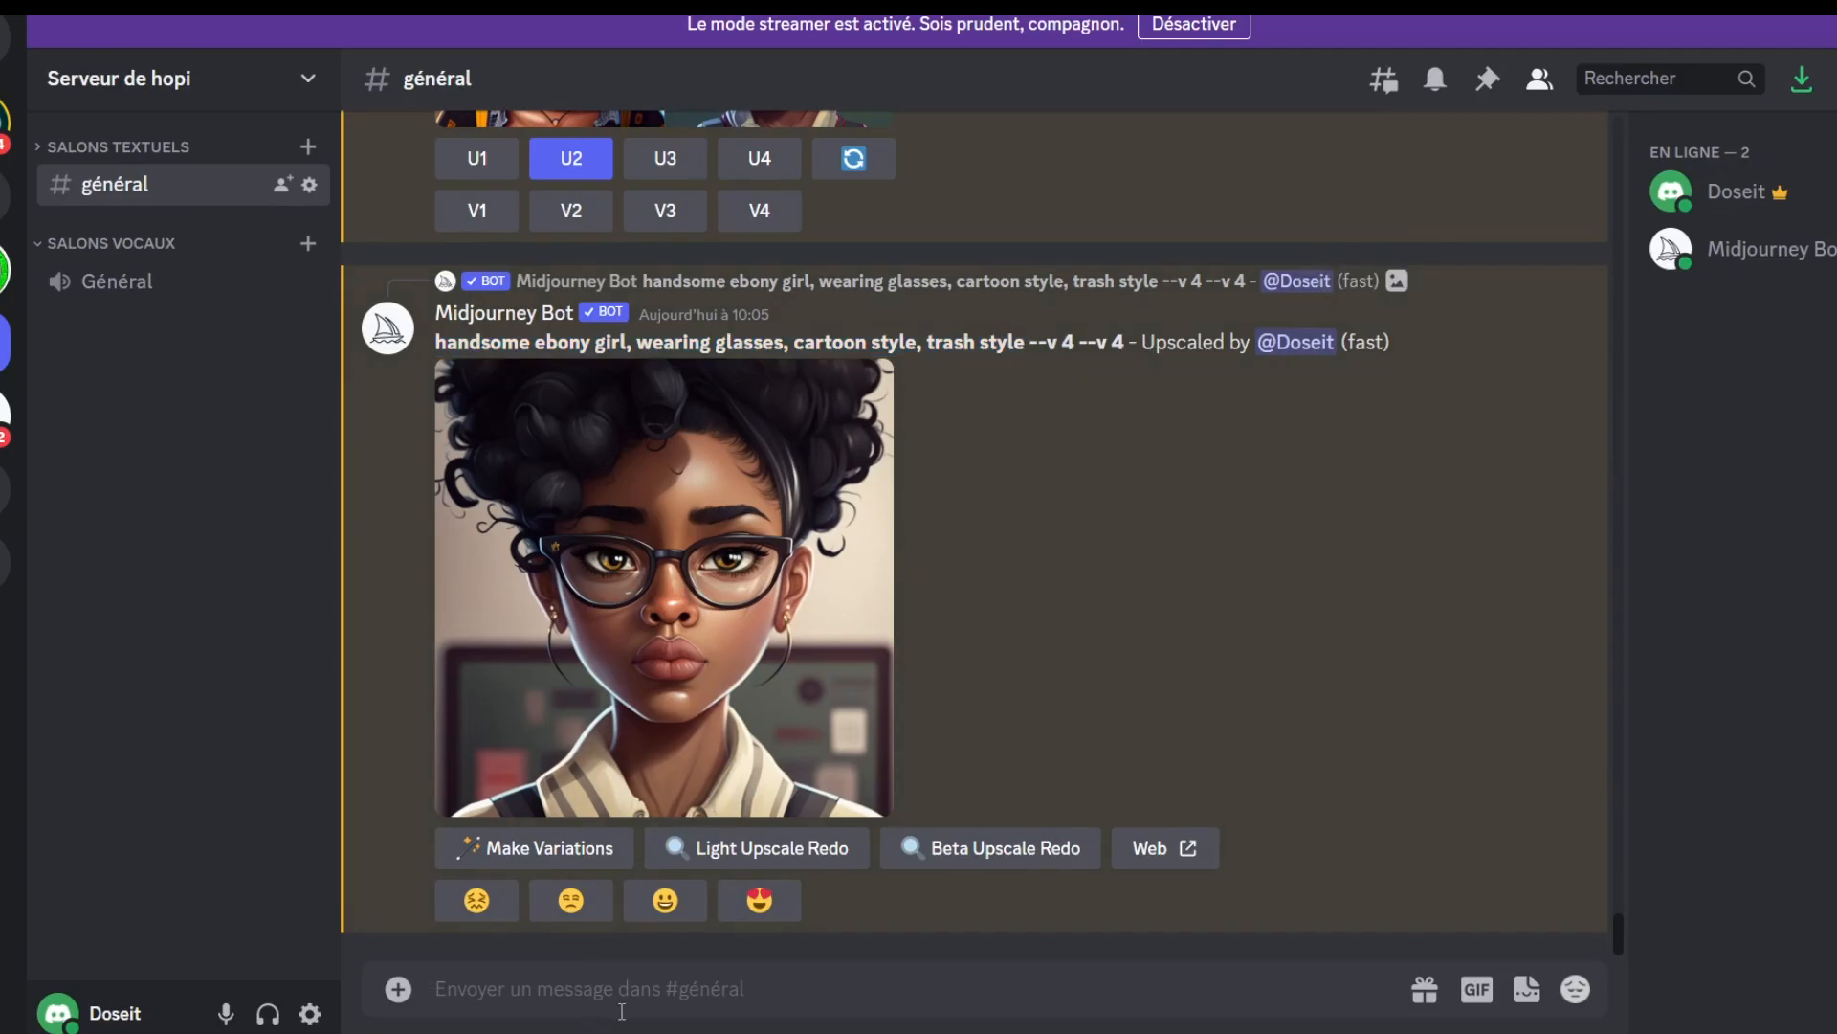
pyautogui.write('/imagine')
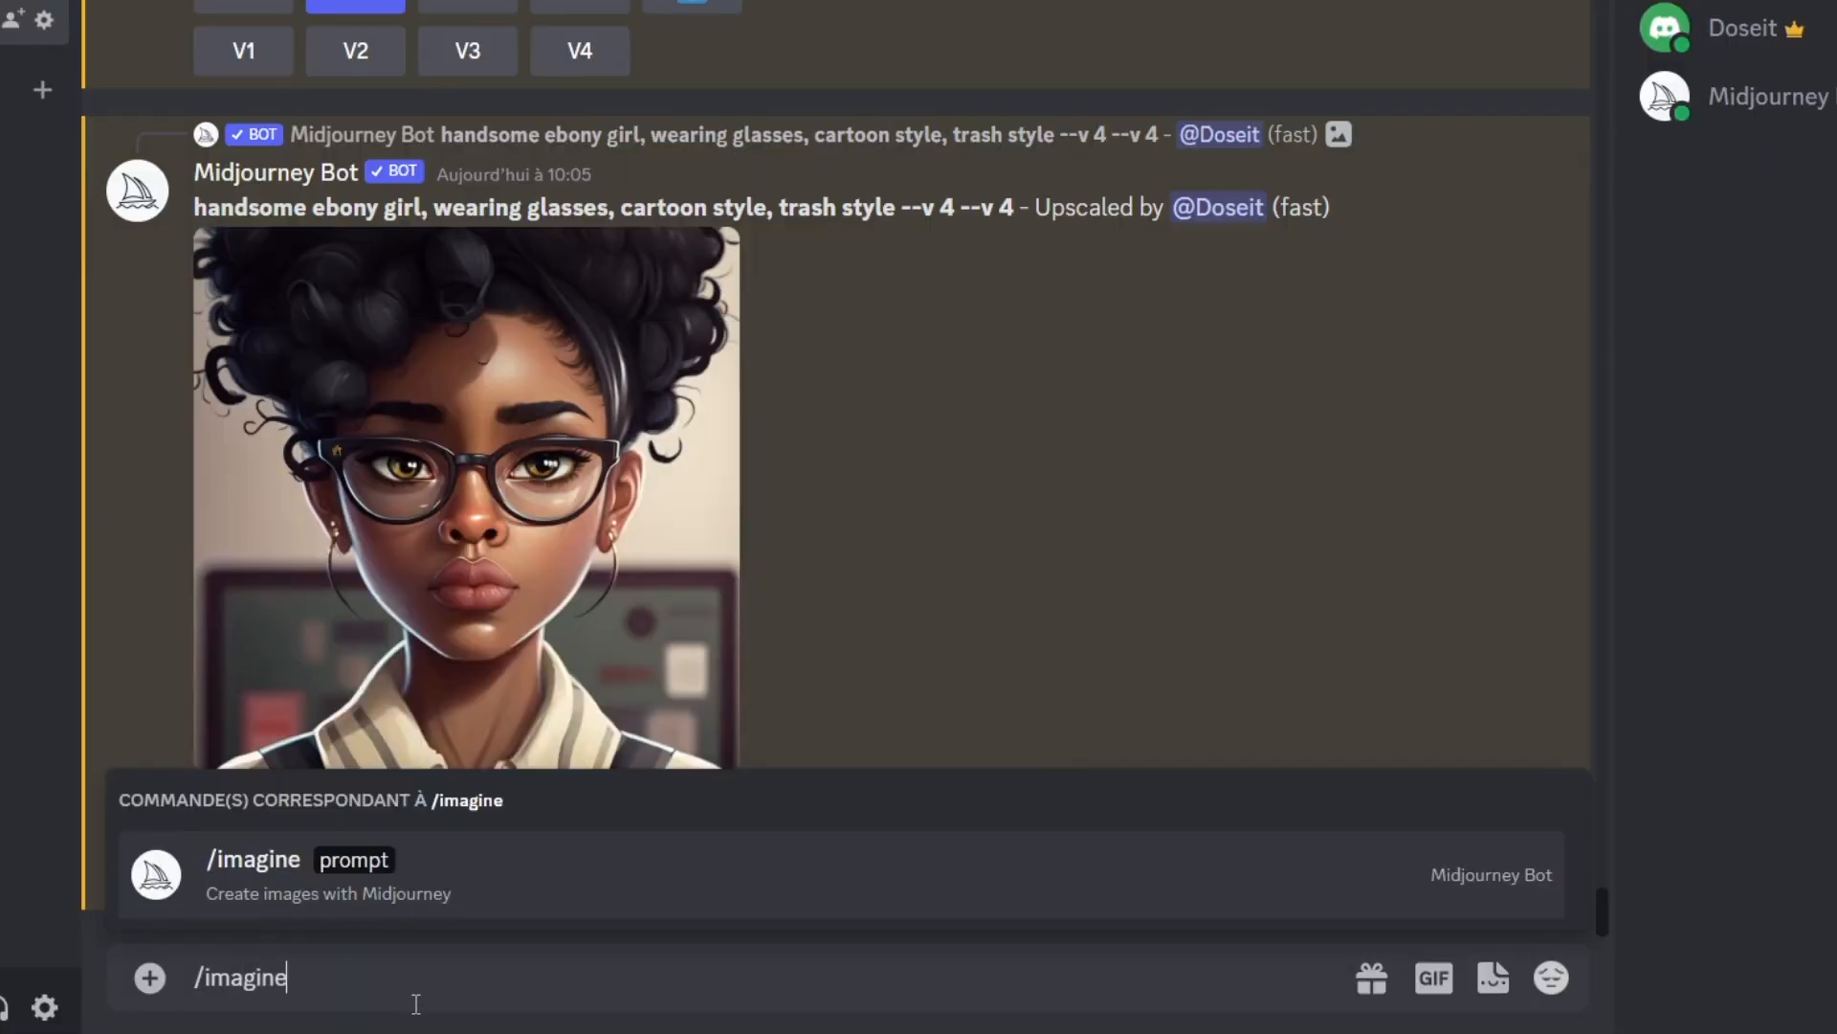
pyautogui.press('Return')
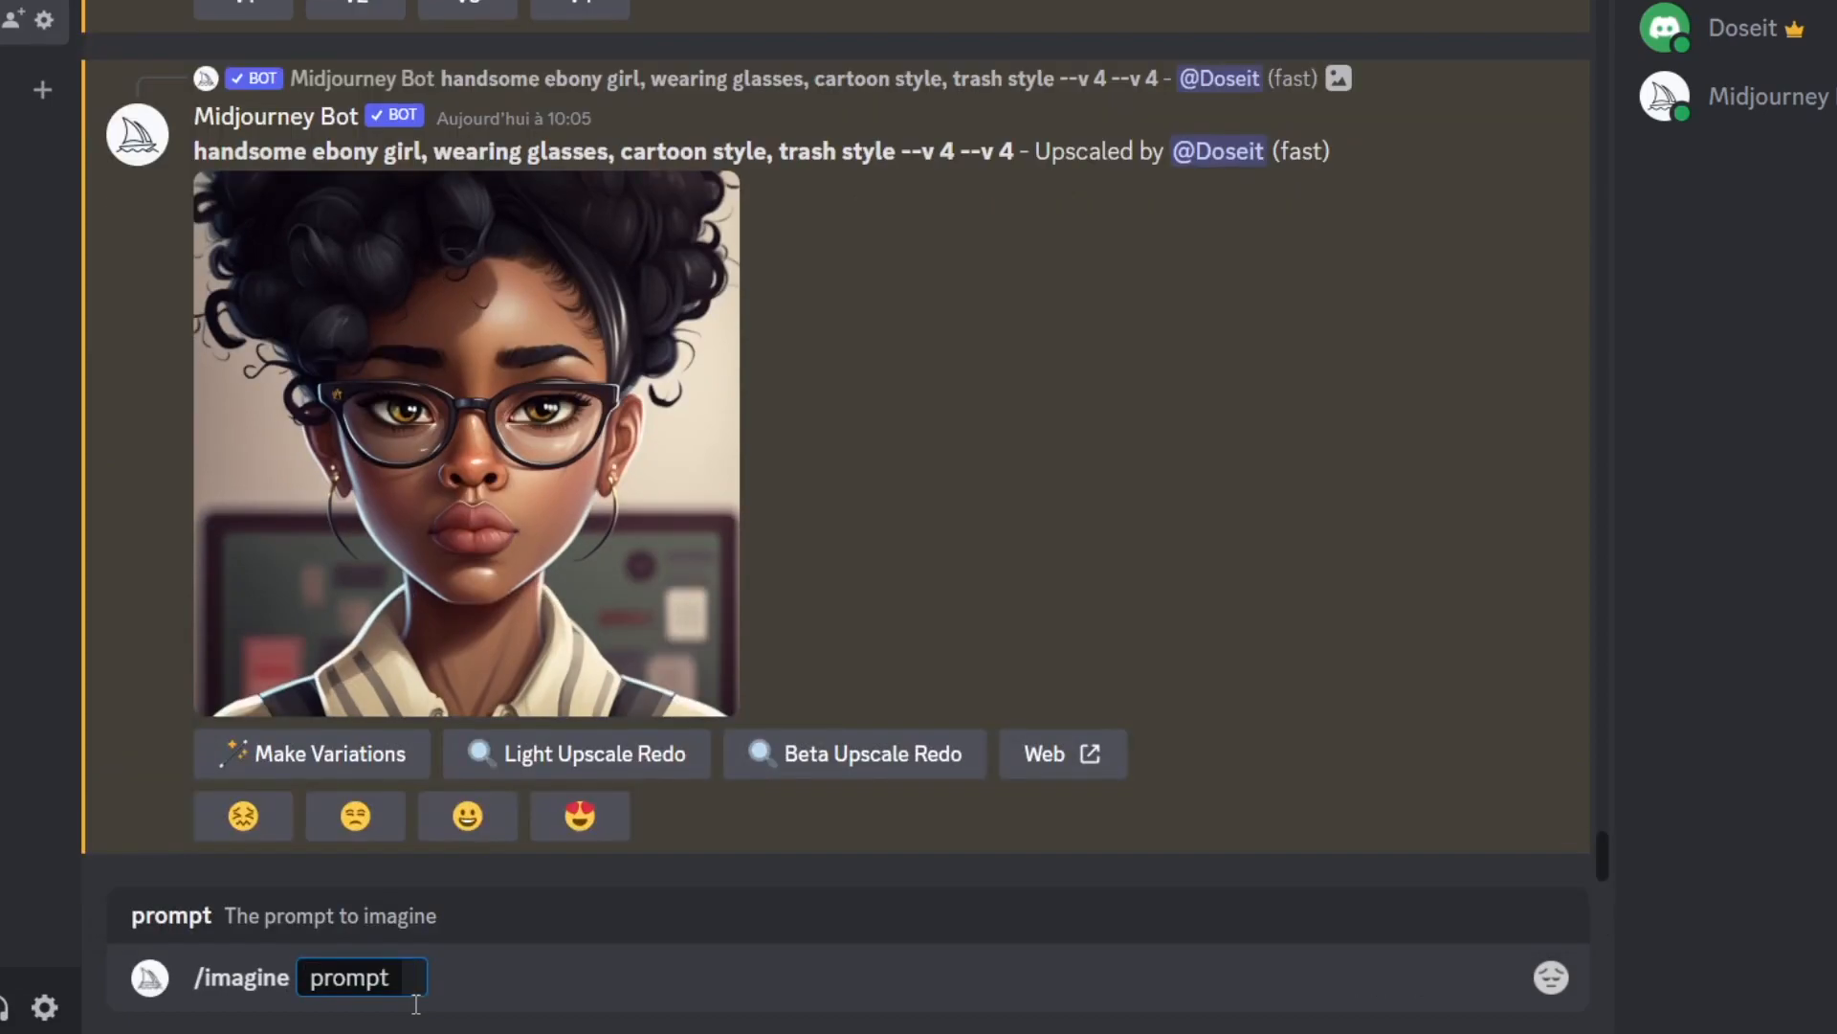
pyautogui.hotkey('ctrl', 'v')
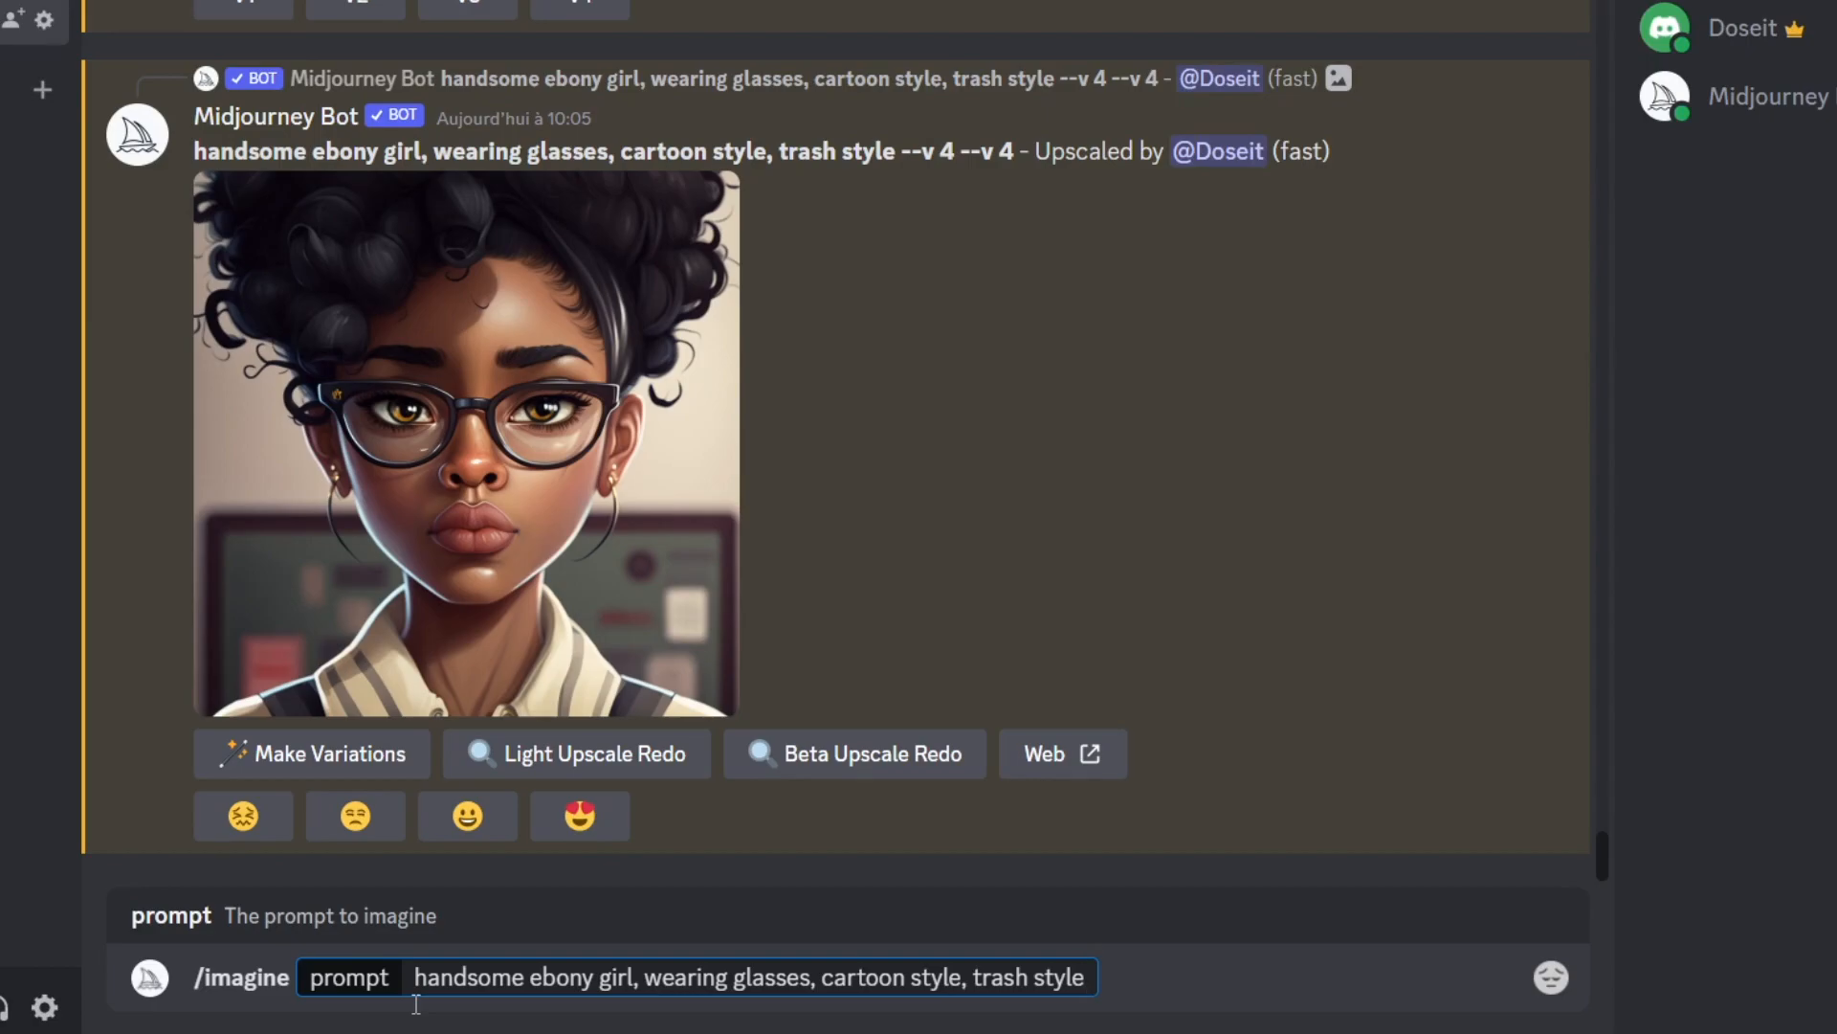
pyautogui.press('Return')
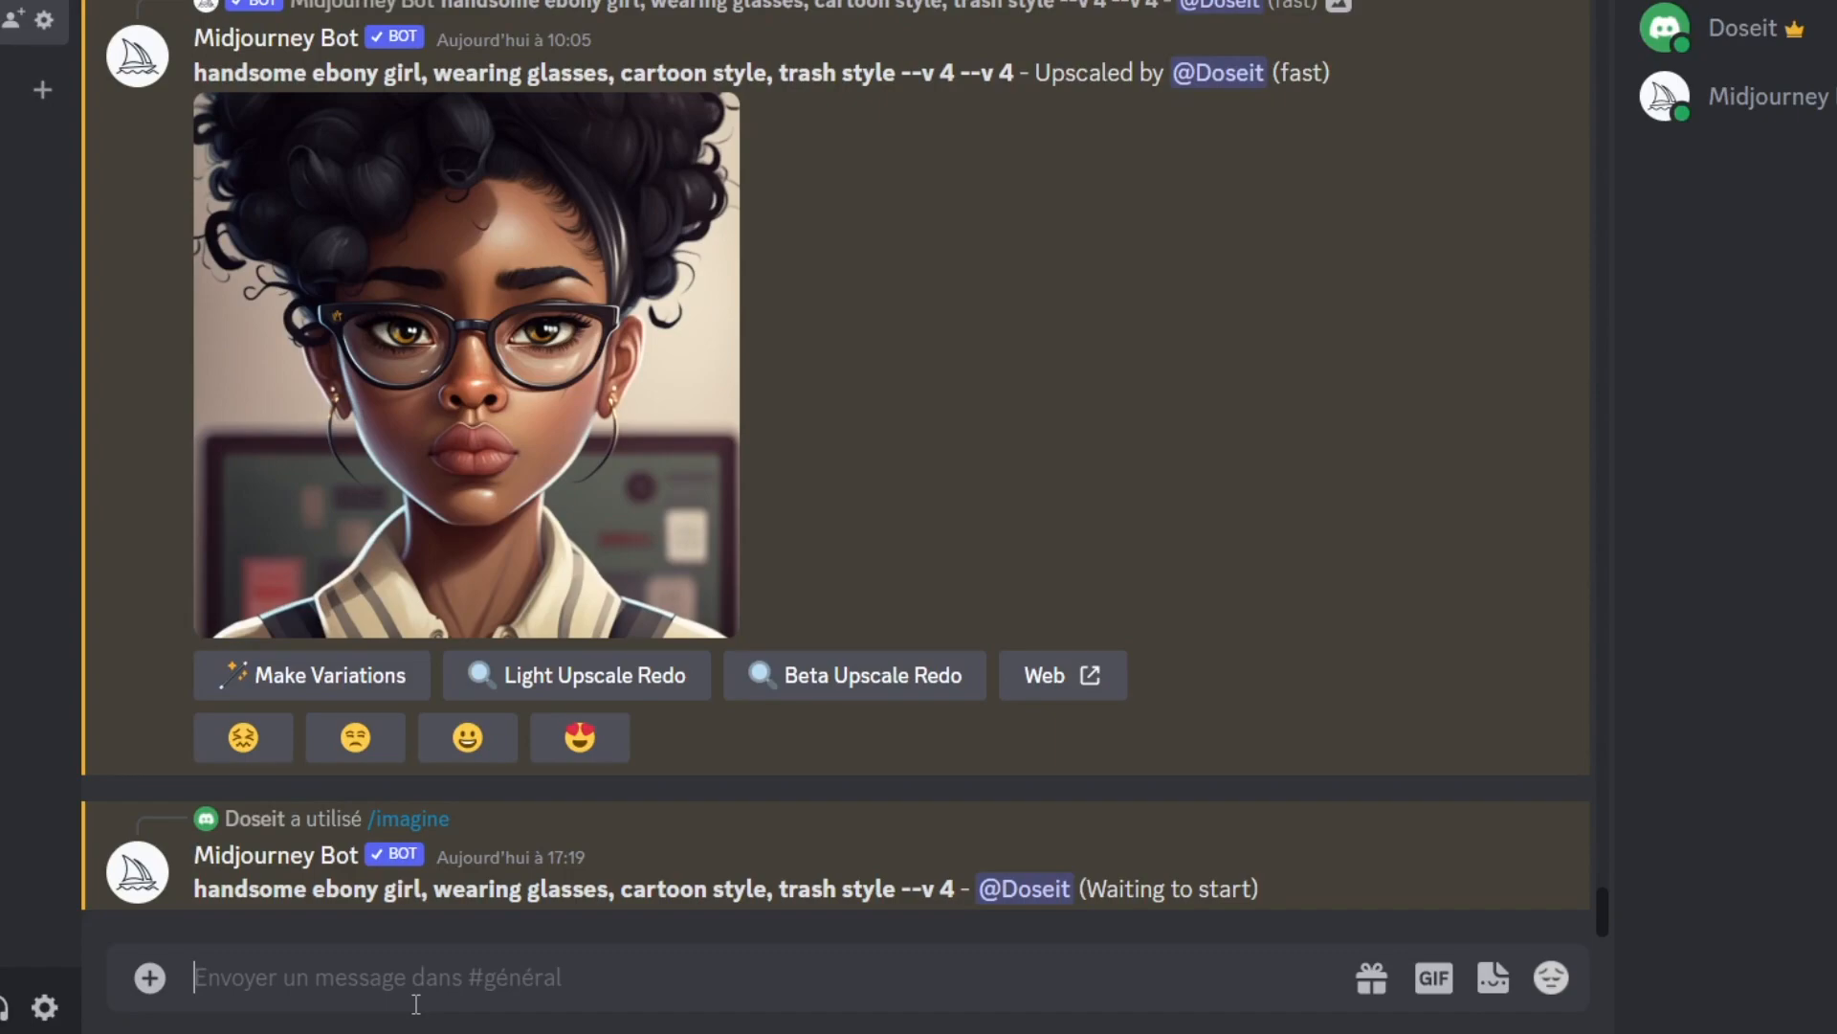
# - View the earlier upscaled portrait at a larger size, close it and return to the newest generation
pyautogui.click(576, 393)
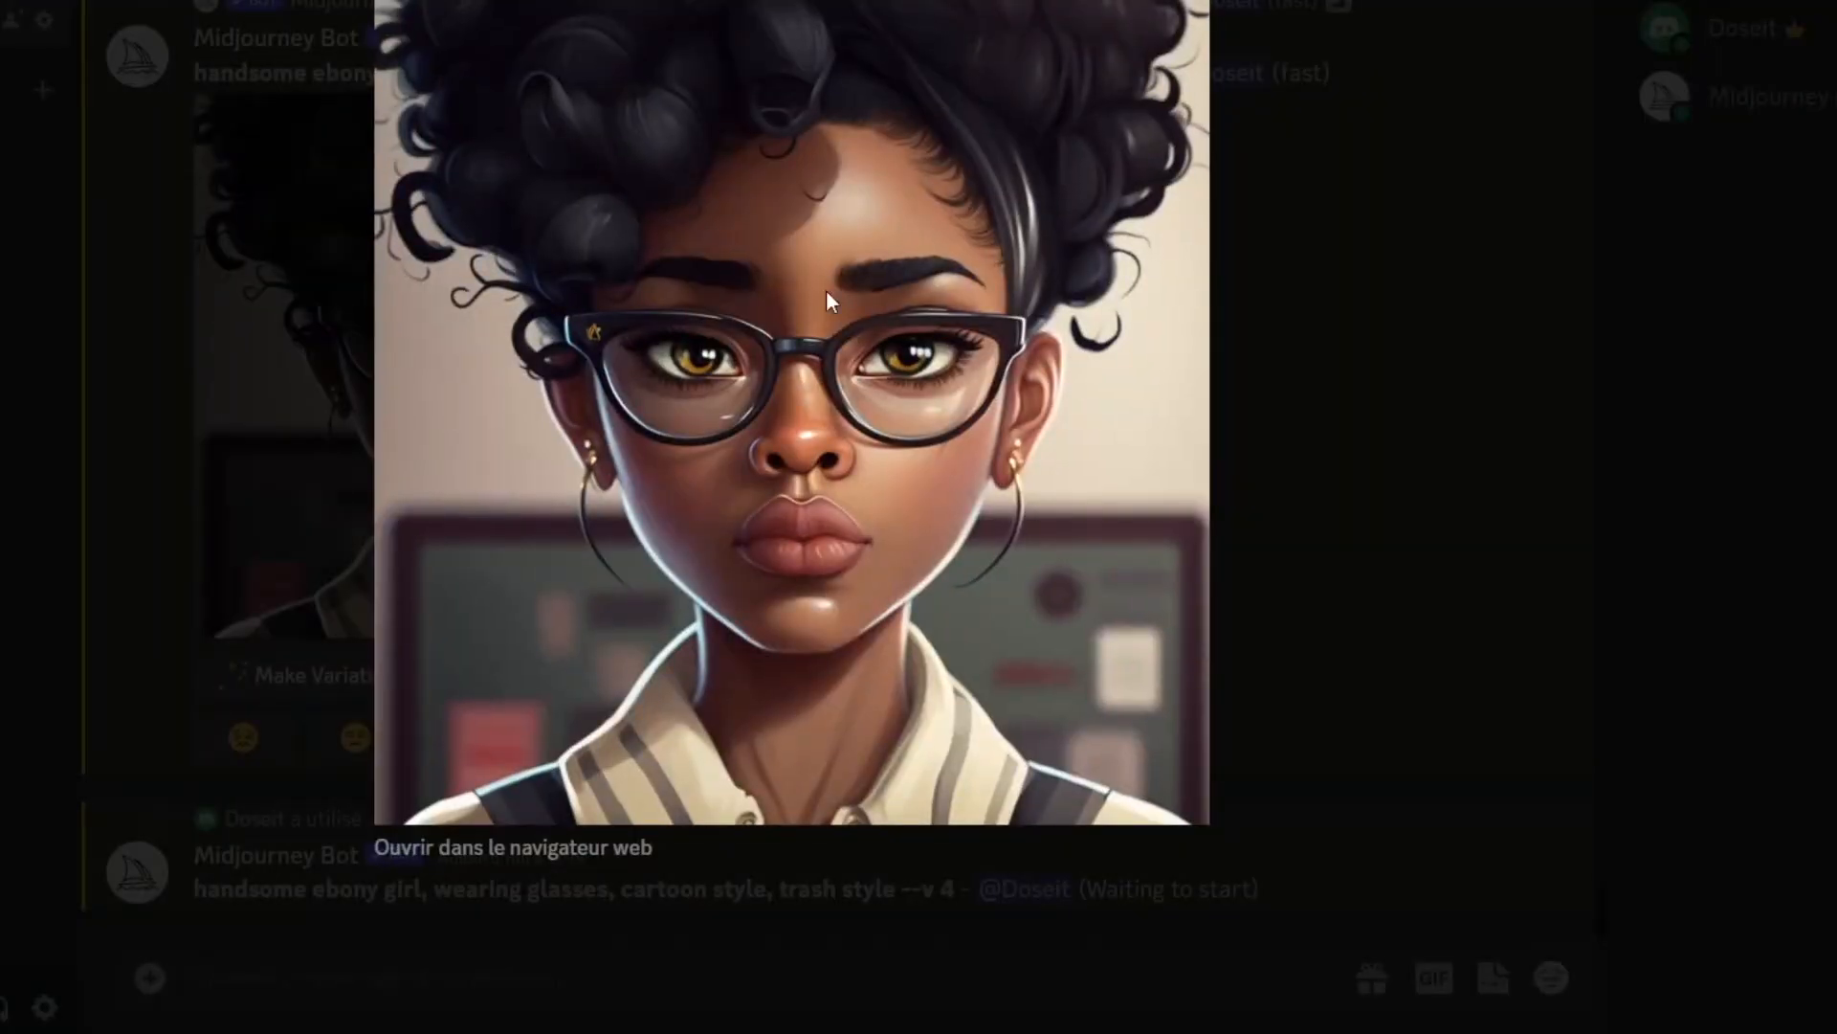
pyautogui.click(1368, 220)
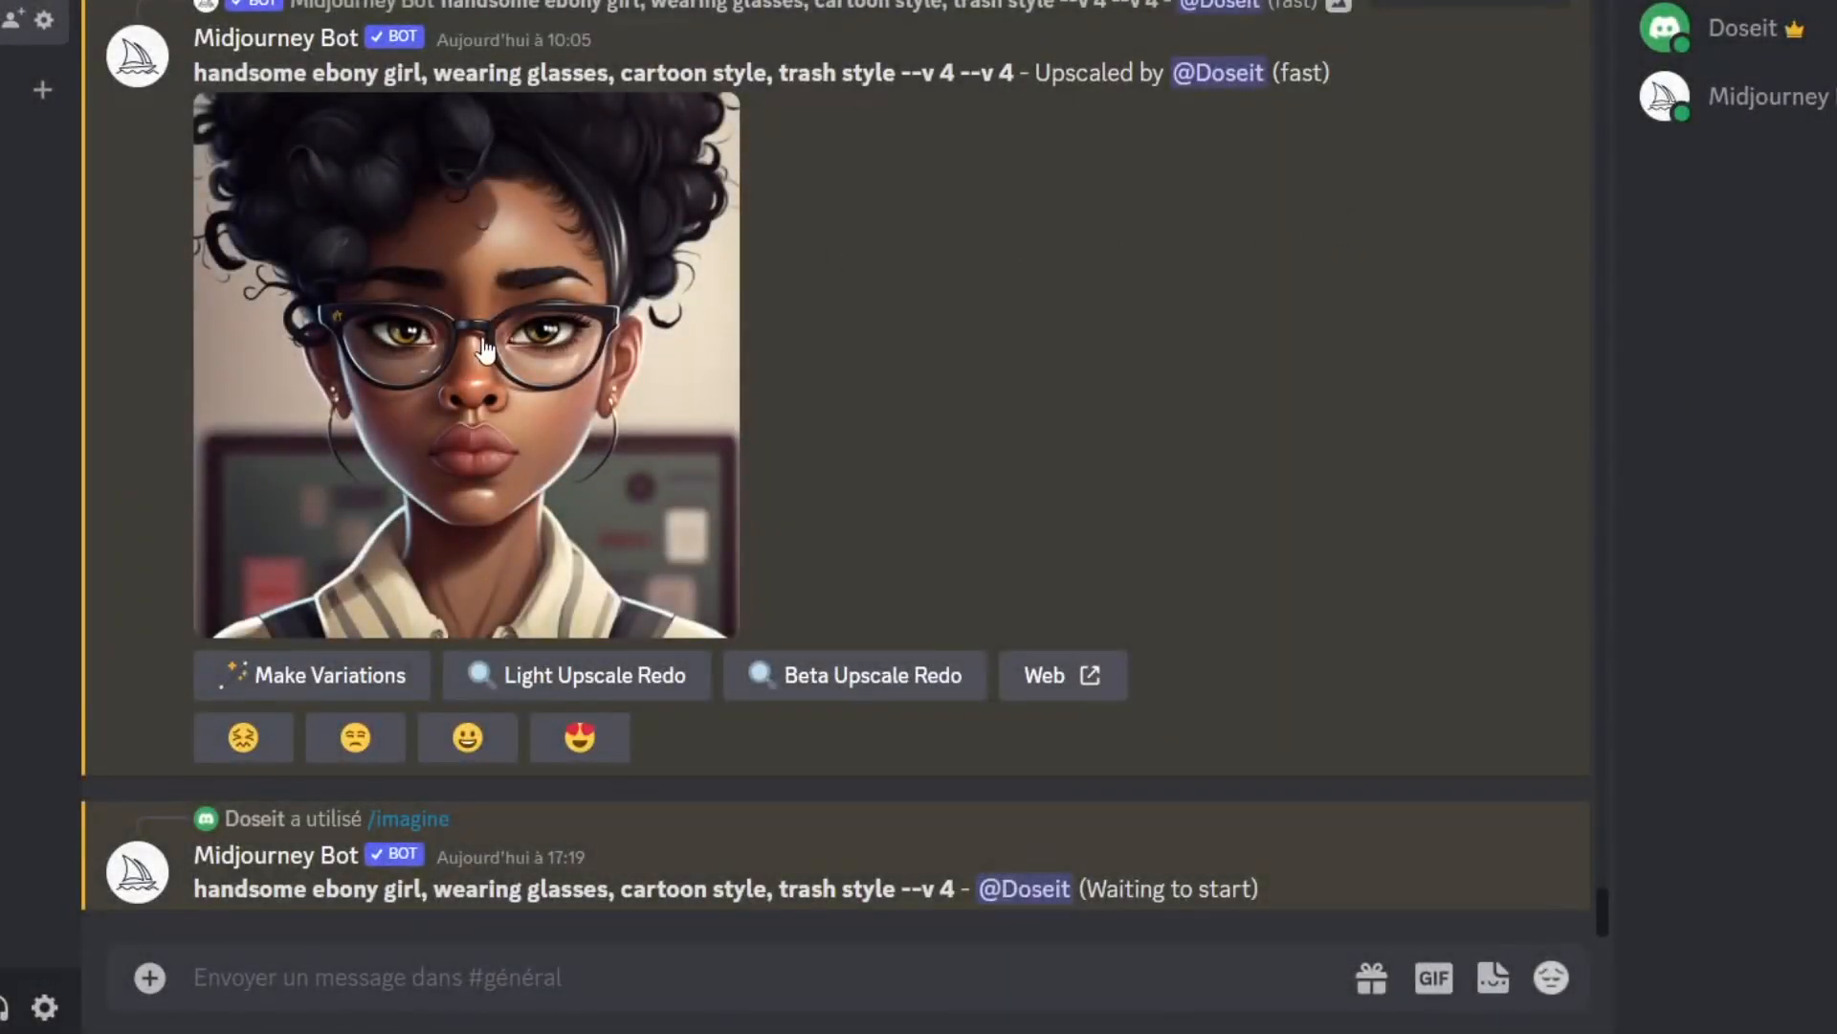
pyautogui.scroll(-1, 518, 335)
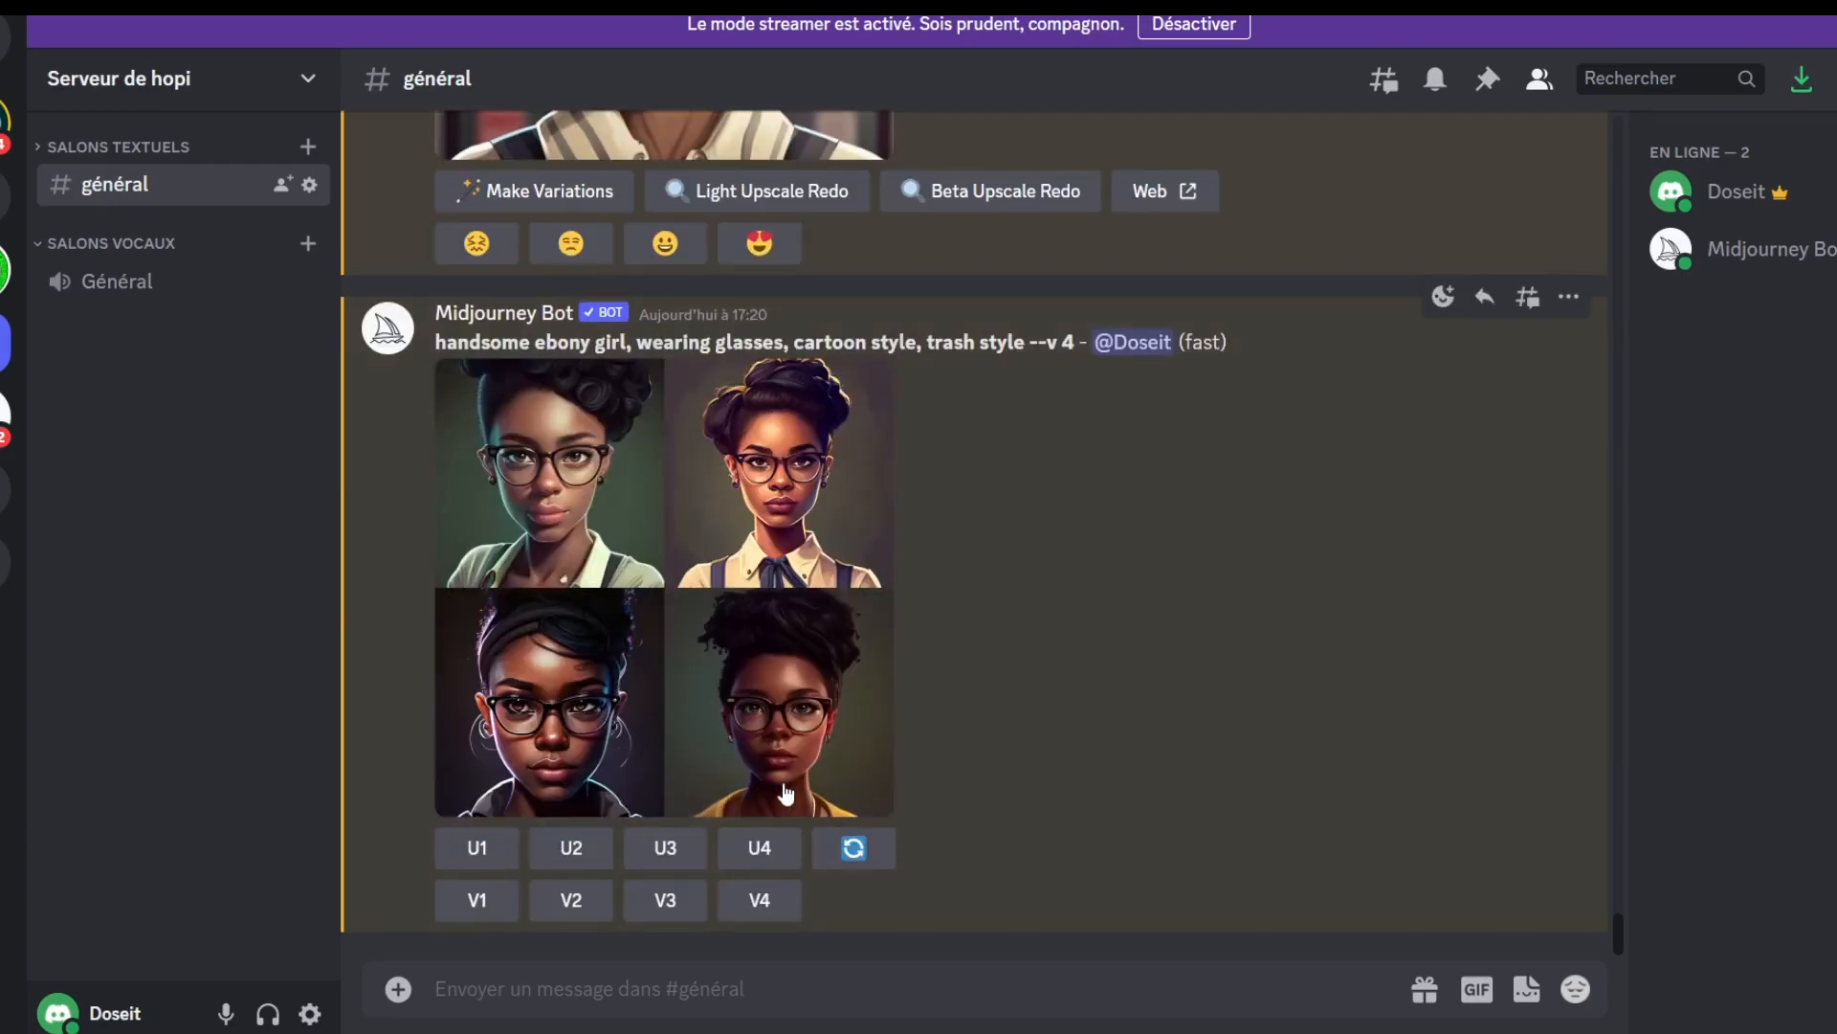
# - Inspect the new four-portrait grid at a larger size and upscale the third portrait
pyautogui.click(646, 658)
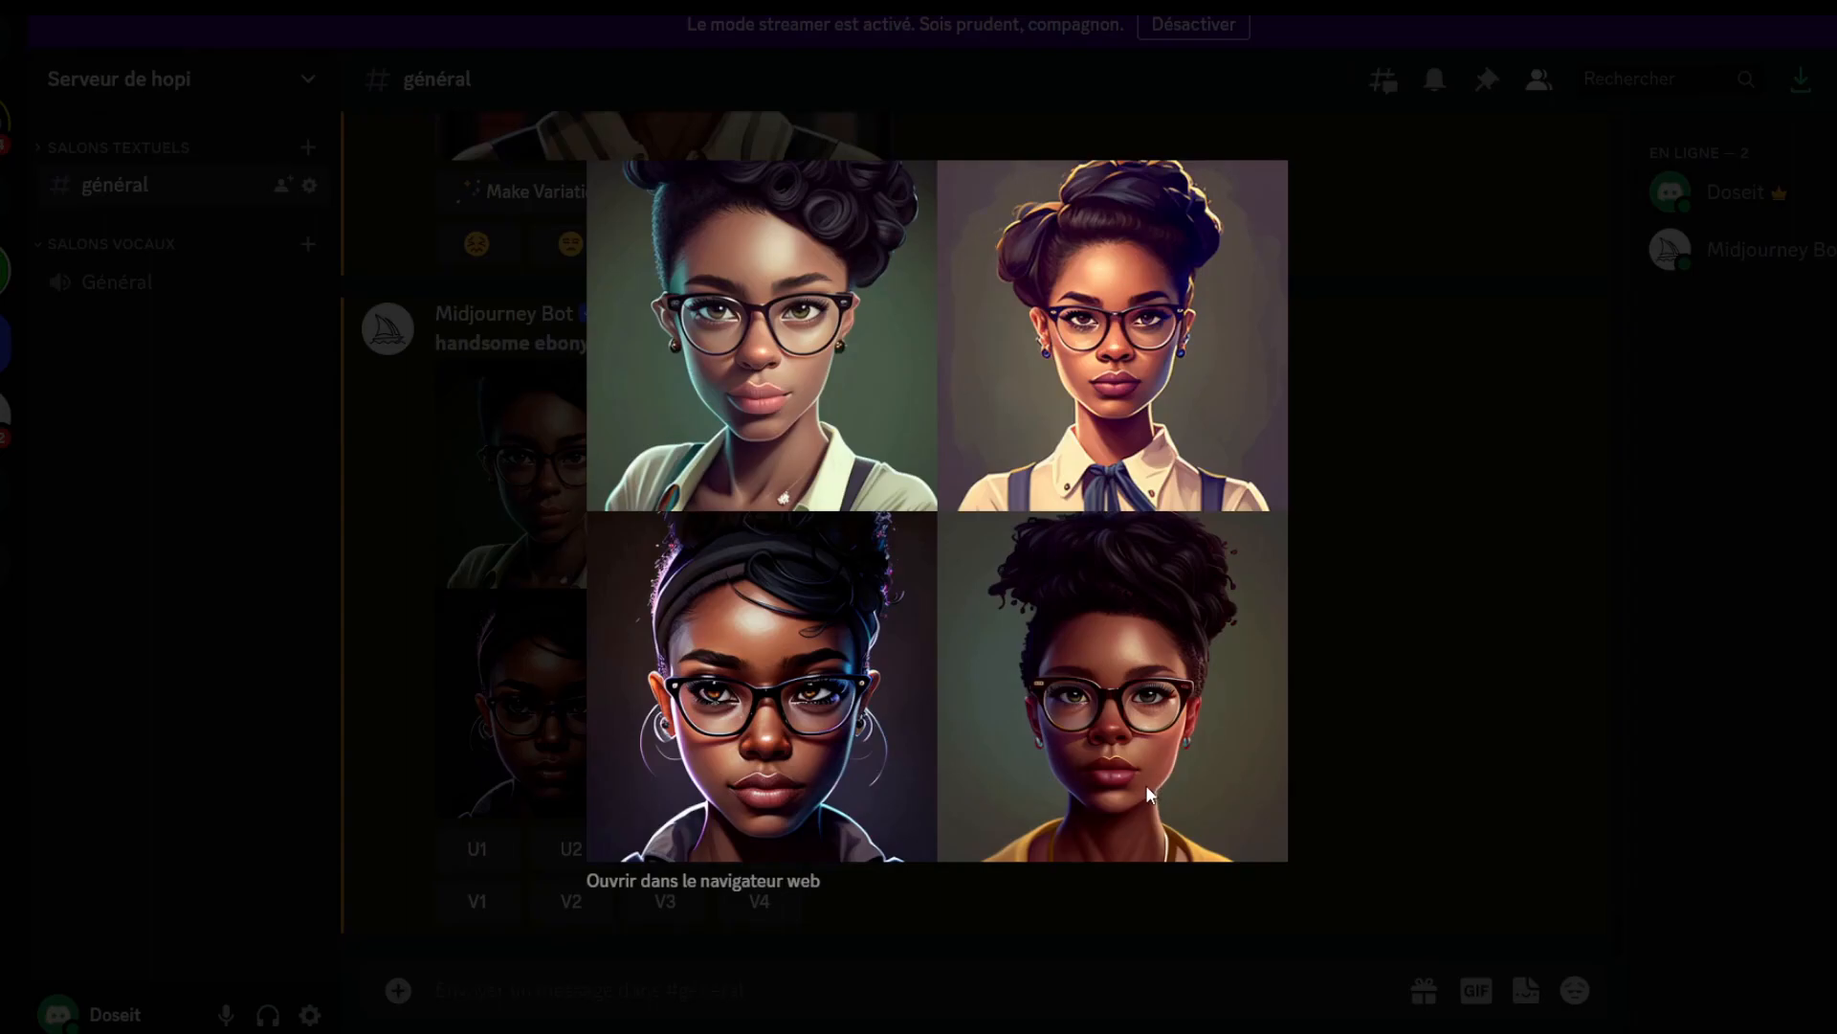
pyautogui.click(1356, 525)
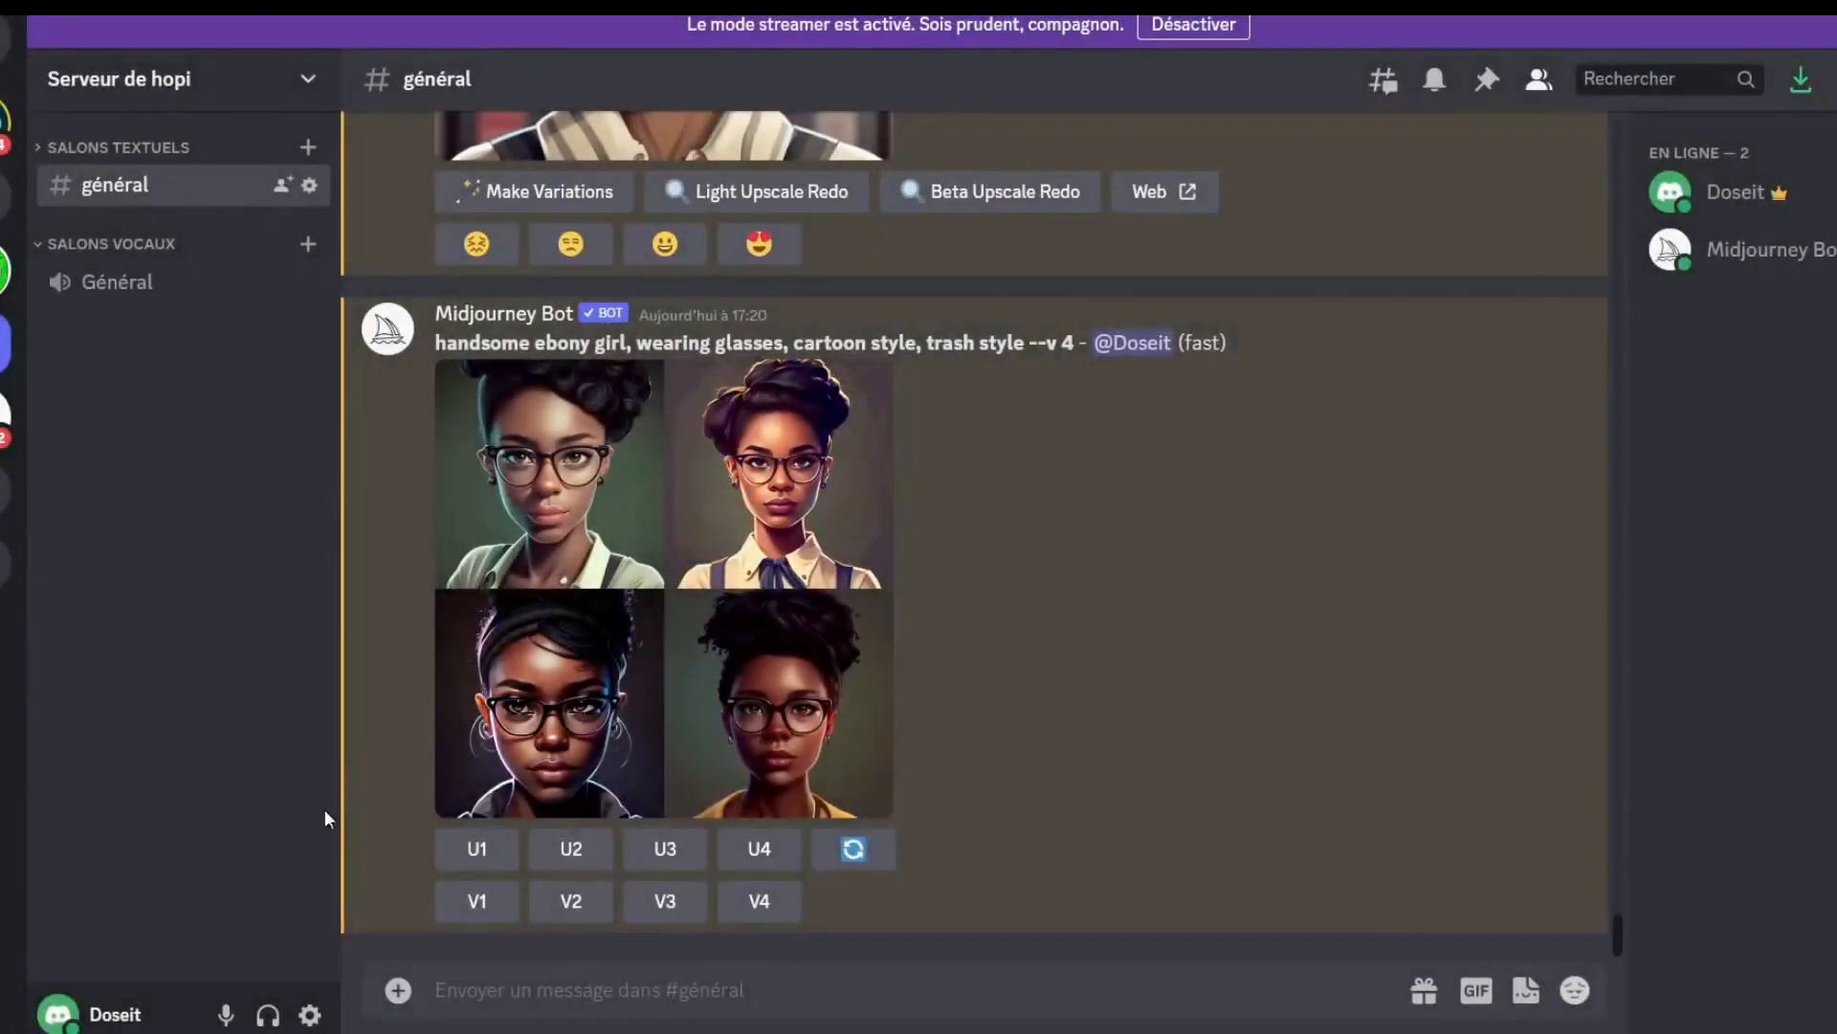
pyautogui.click(665, 852)
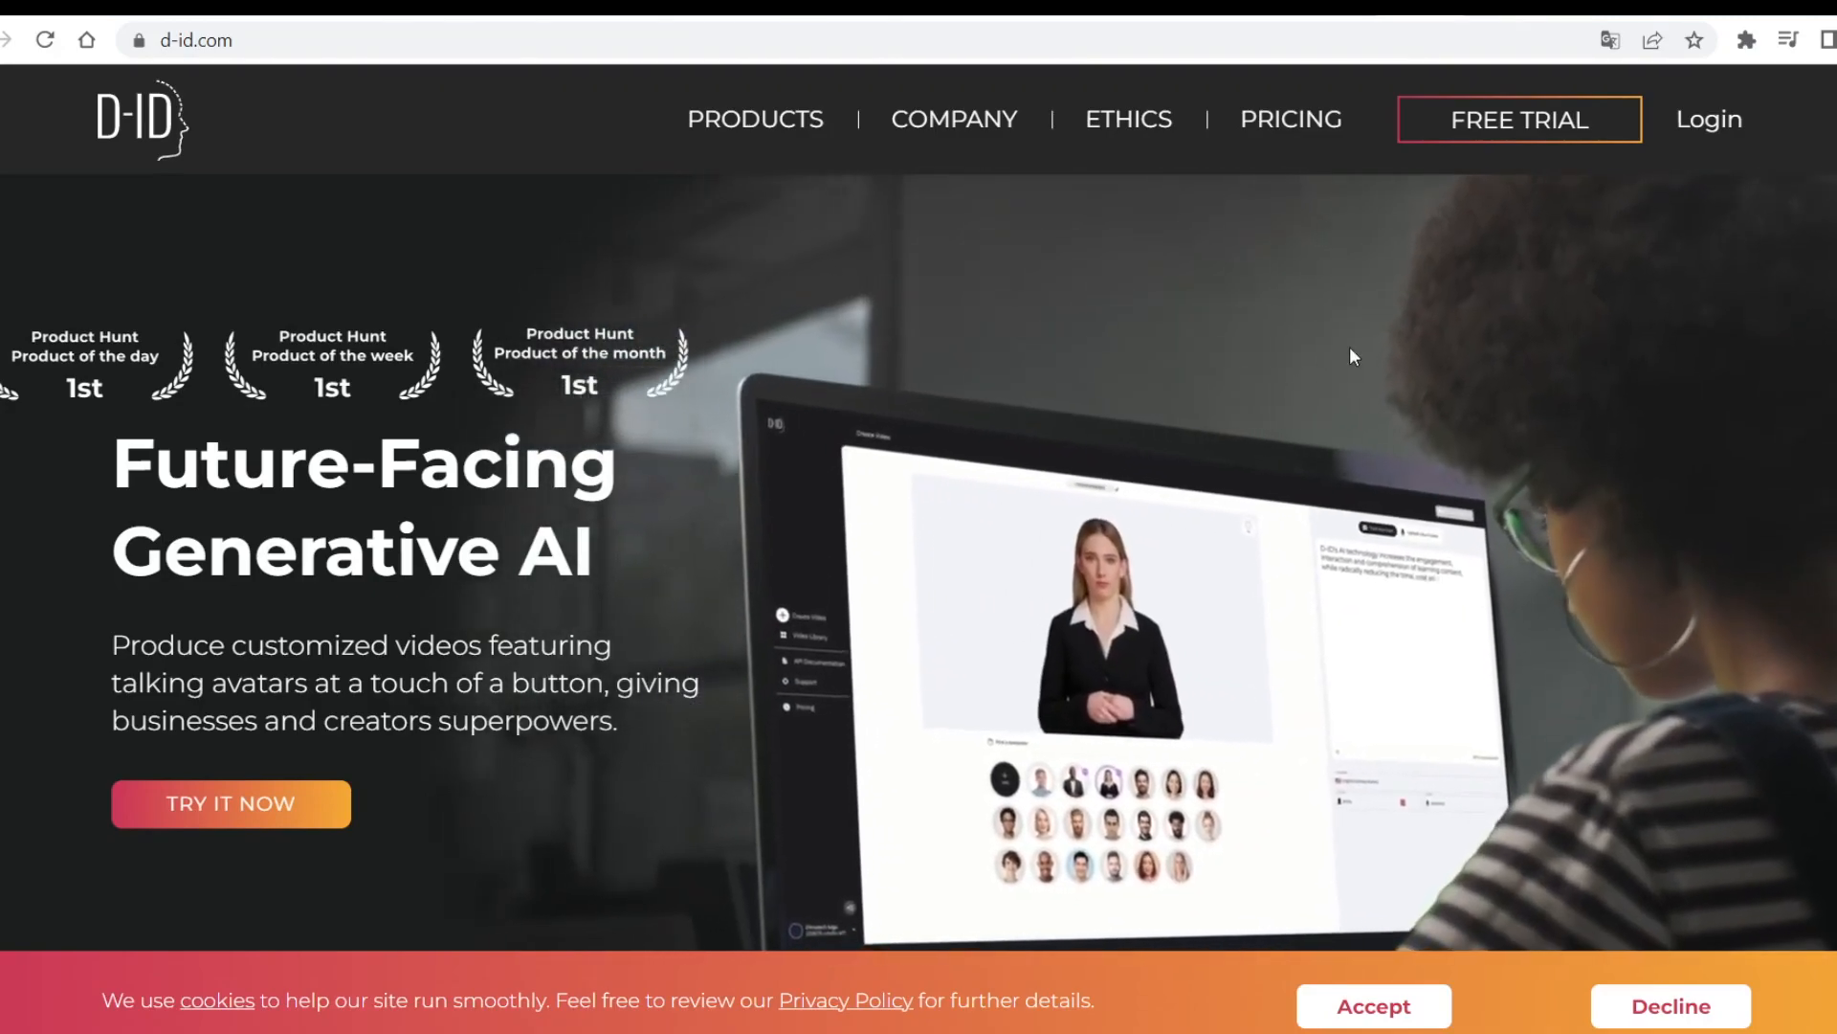
# - Look through the D-ID home page and play the demo video of the "Create Videos From Photos" section
pyautogui.scroll(-12, 1194, 383)
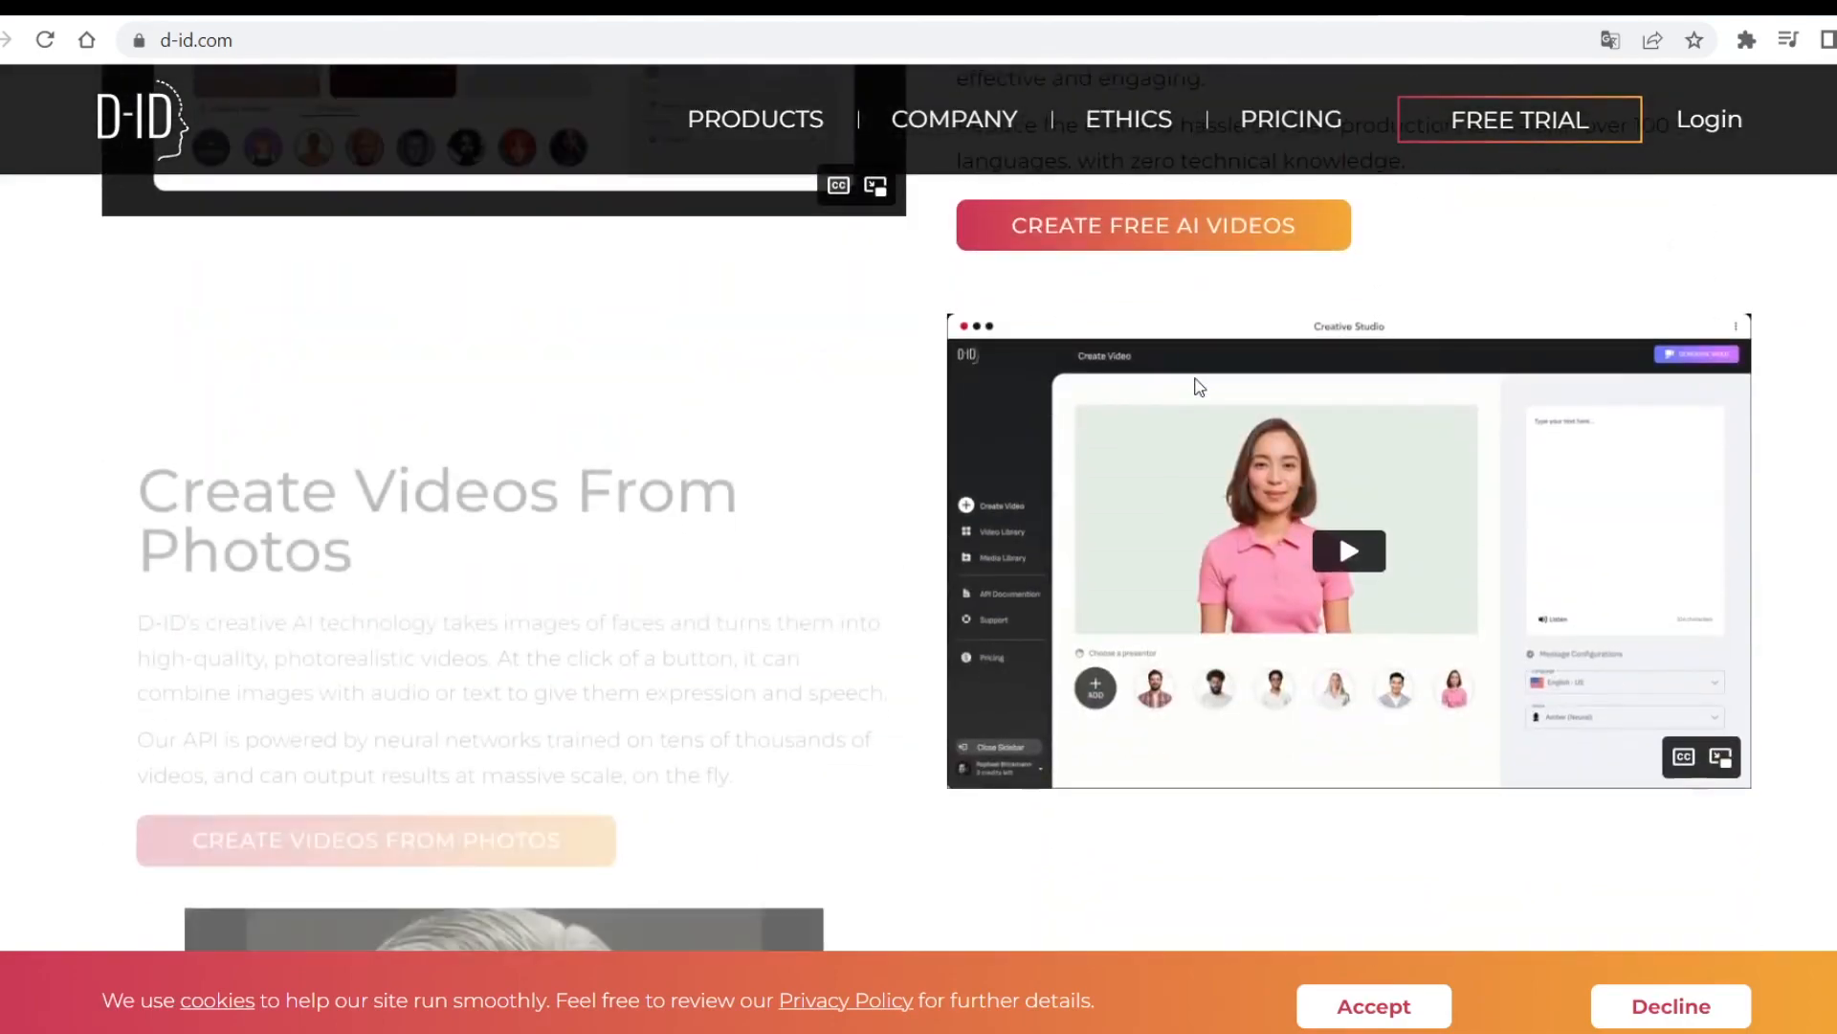
pyautogui.scroll(-7, 605, 532)
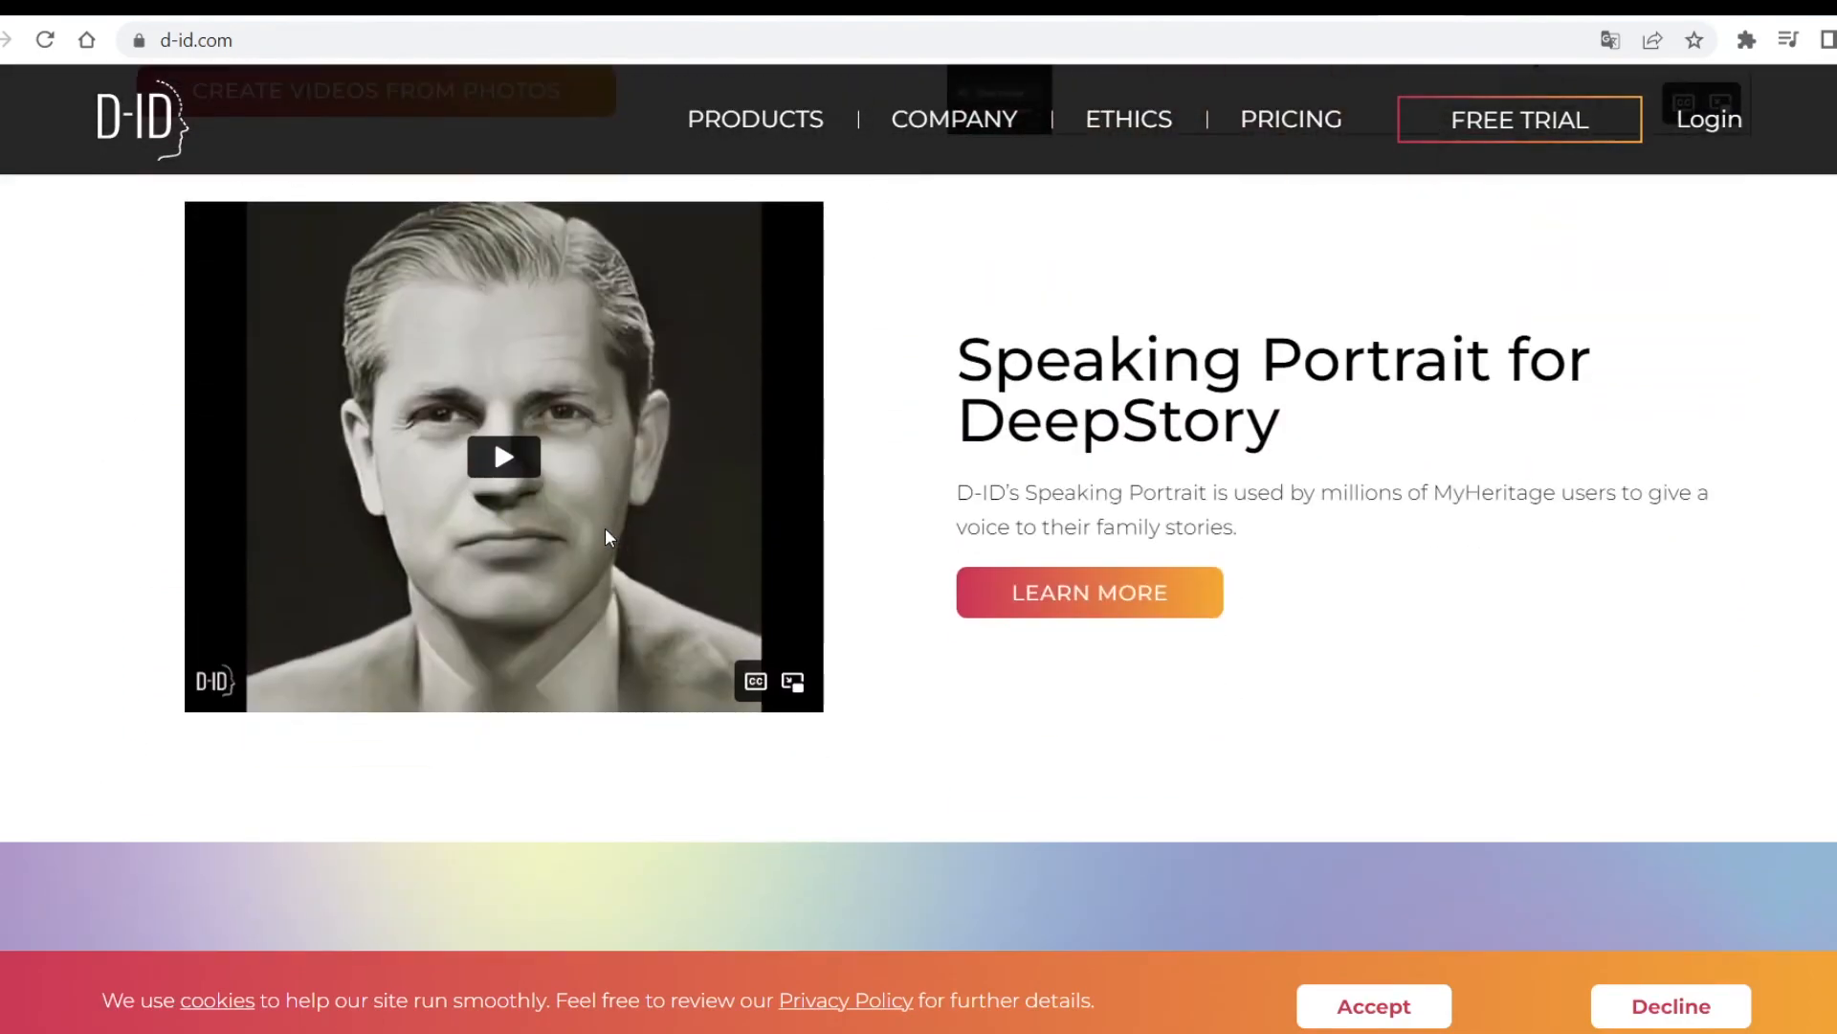
pyautogui.scroll(6, 605, 531)
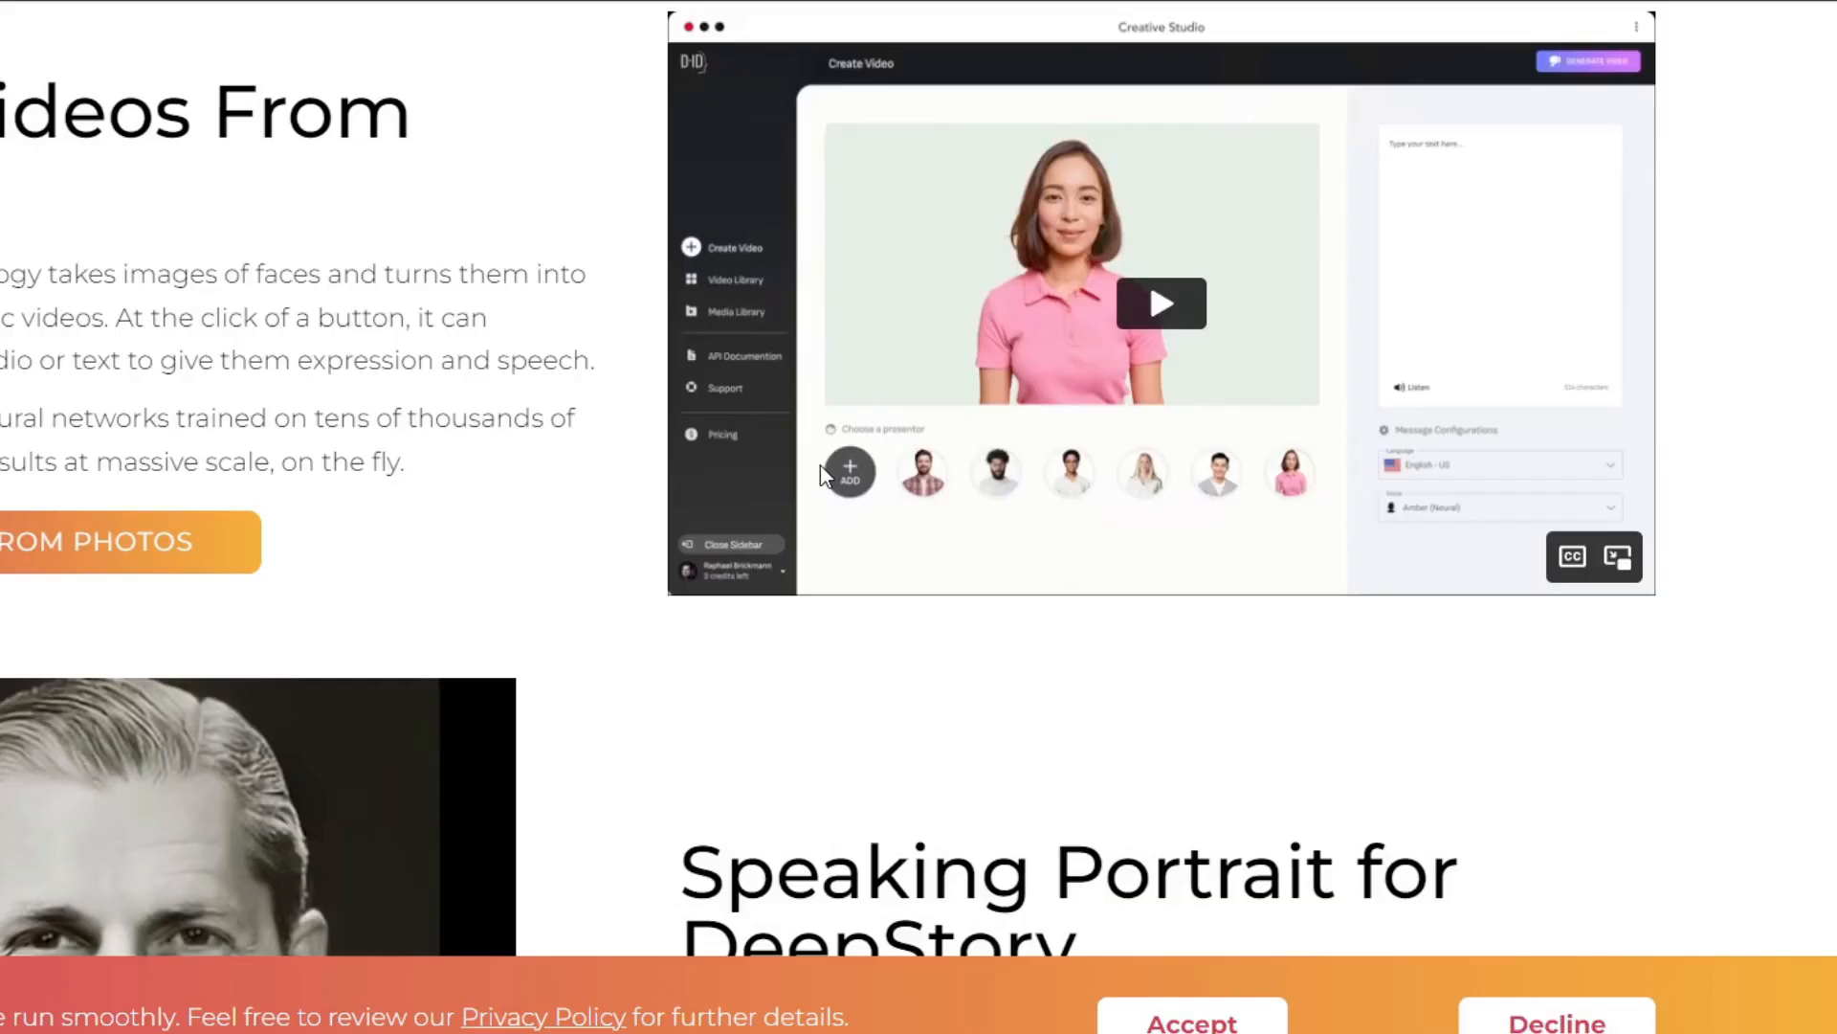
pyautogui.scroll(2, 821, 469)
pyautogui.click(1162, 465)
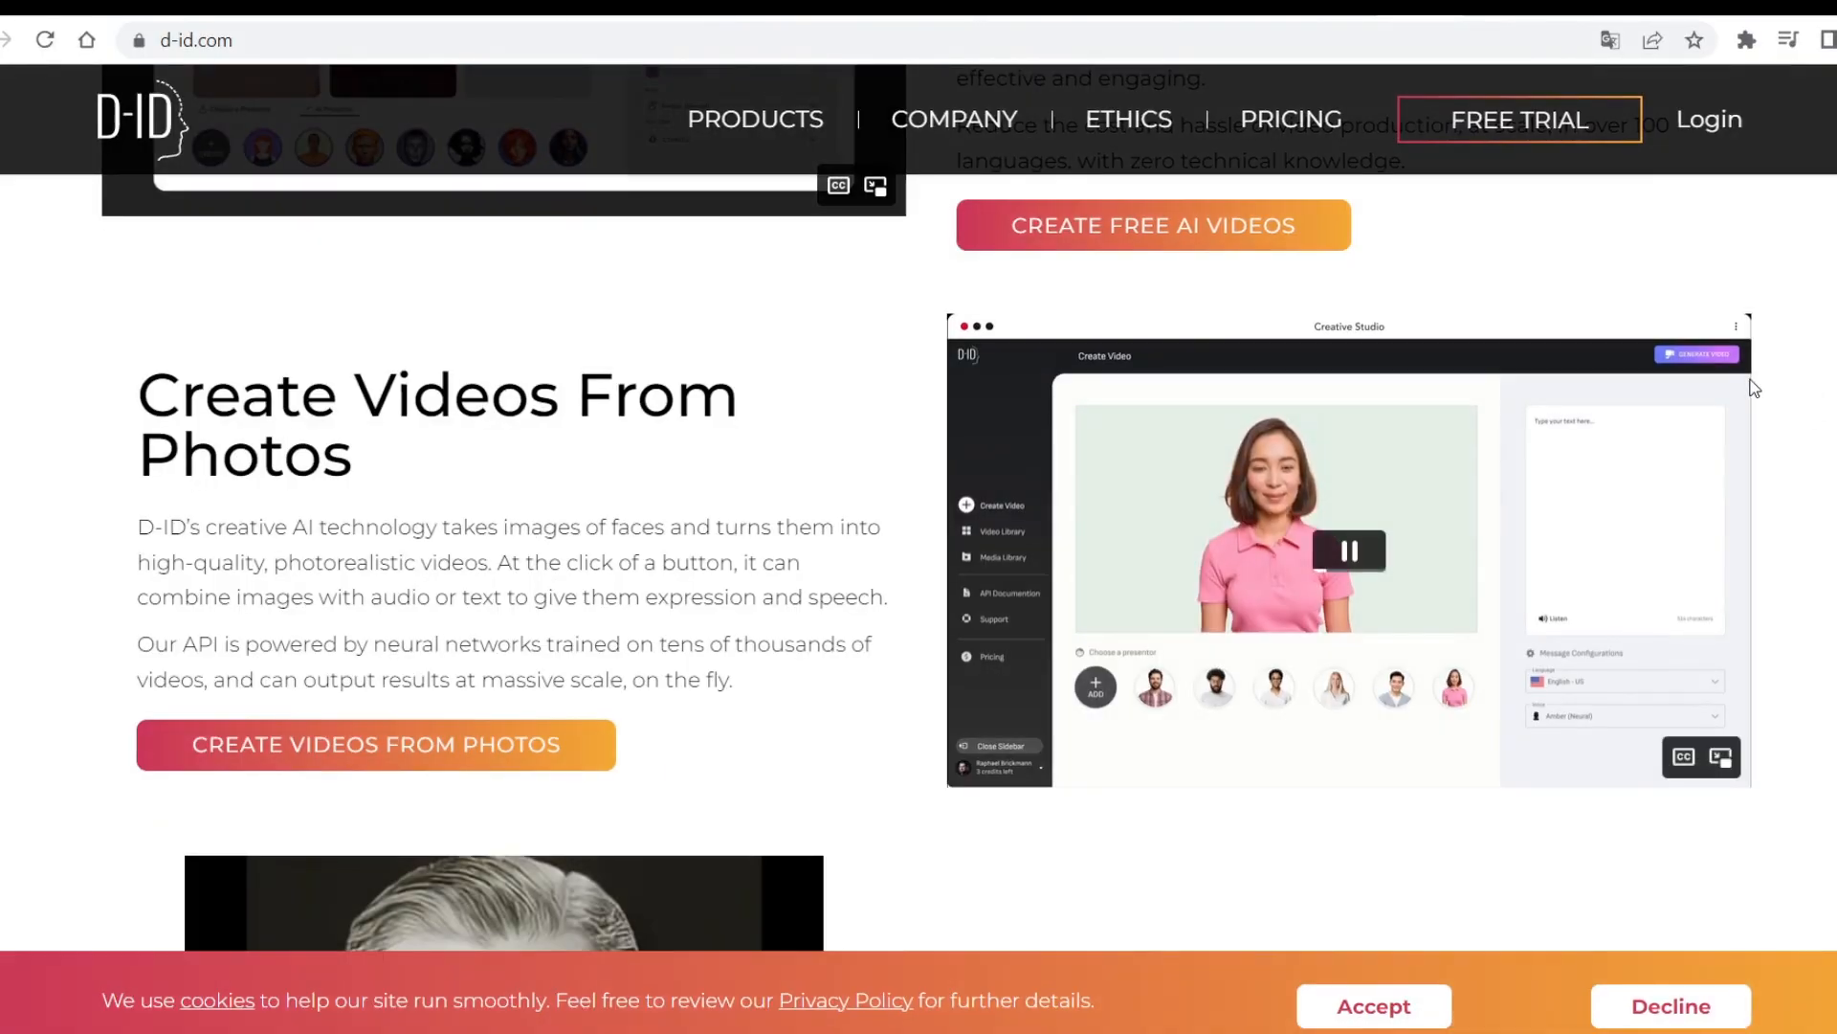
pyautogui.scroll(-12, 558, 519)
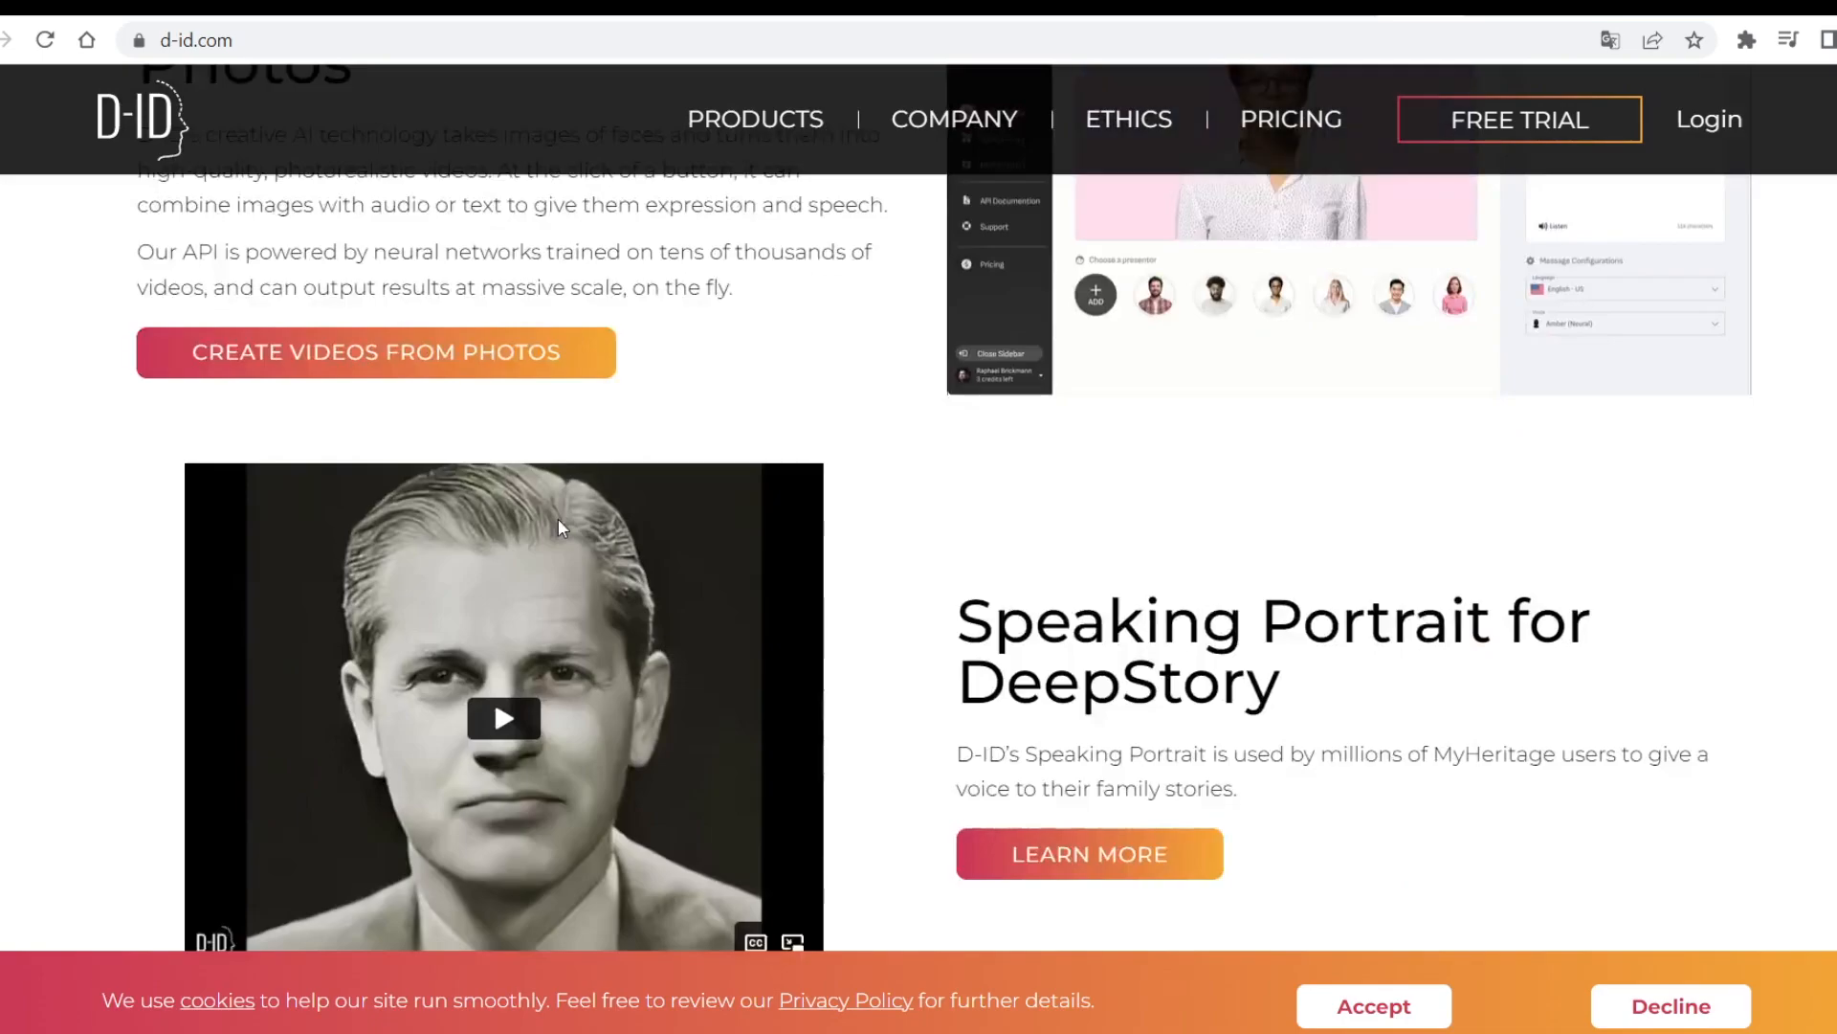
pyautogui.scroll(10, 559, 519)
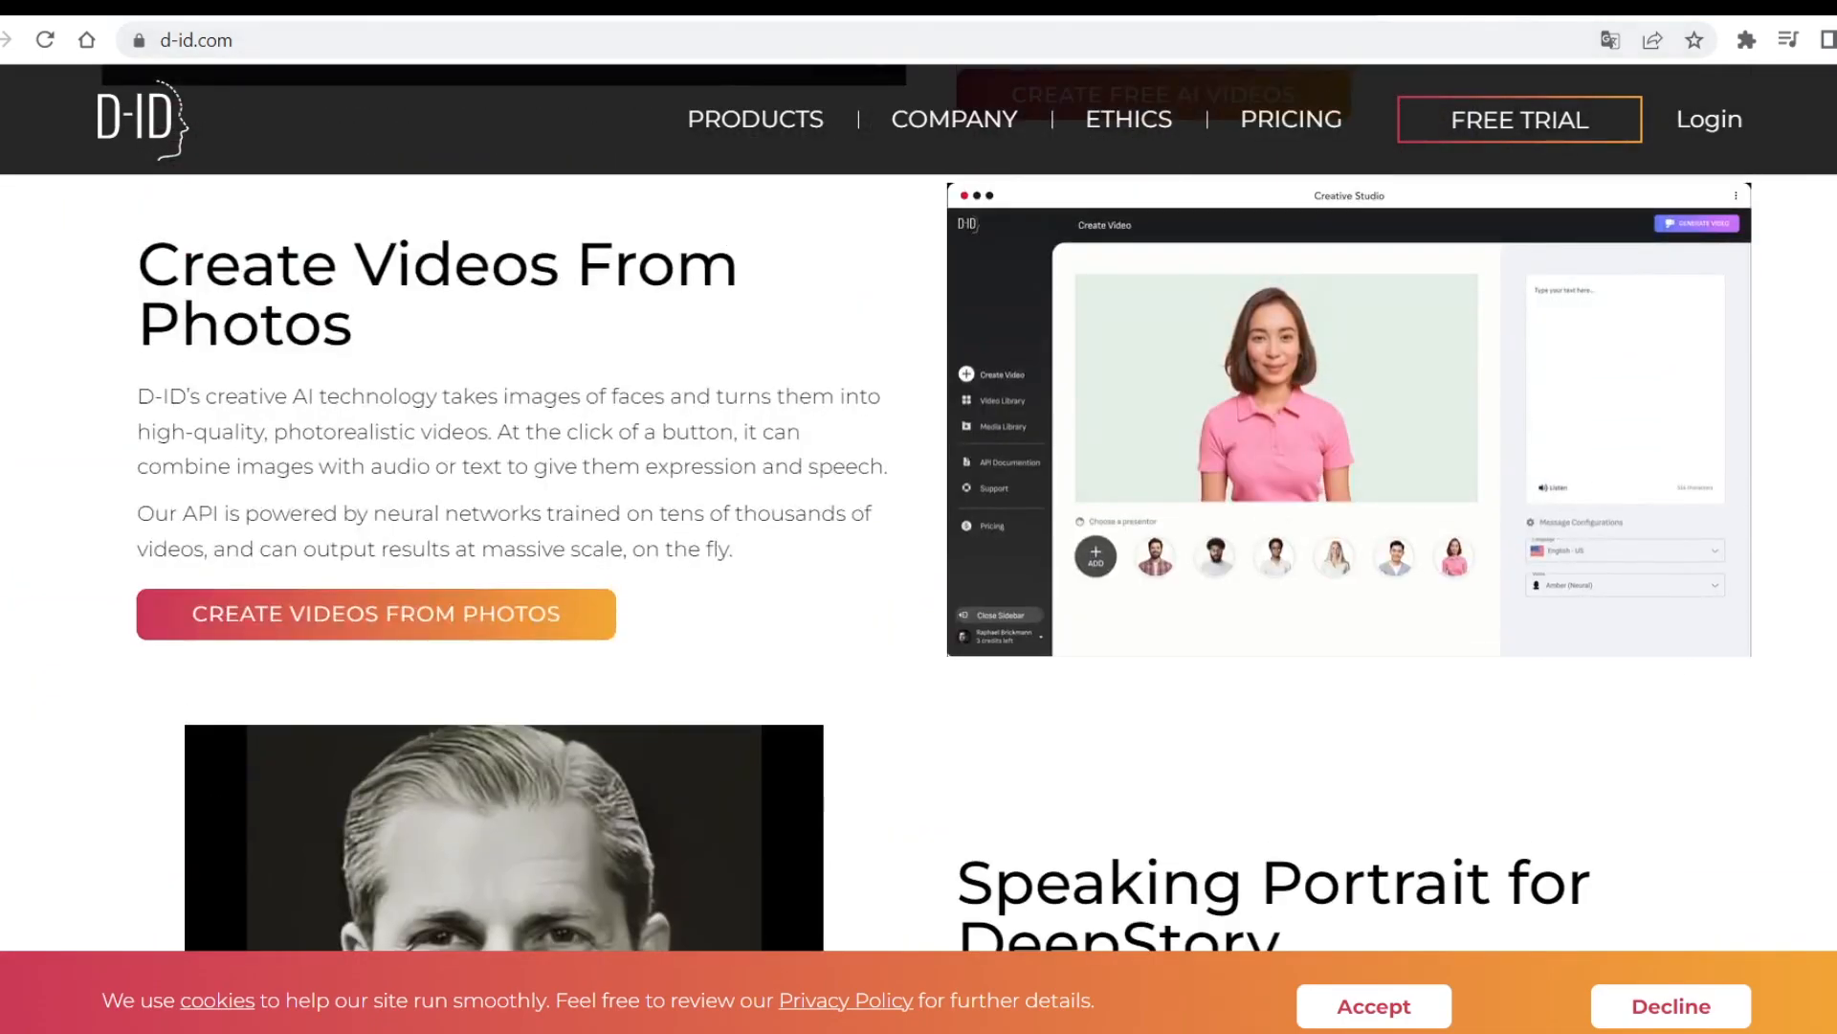
# - Go to D-ID's Creative Studio and start creating a new video
pyautogui.click(1531, 8)
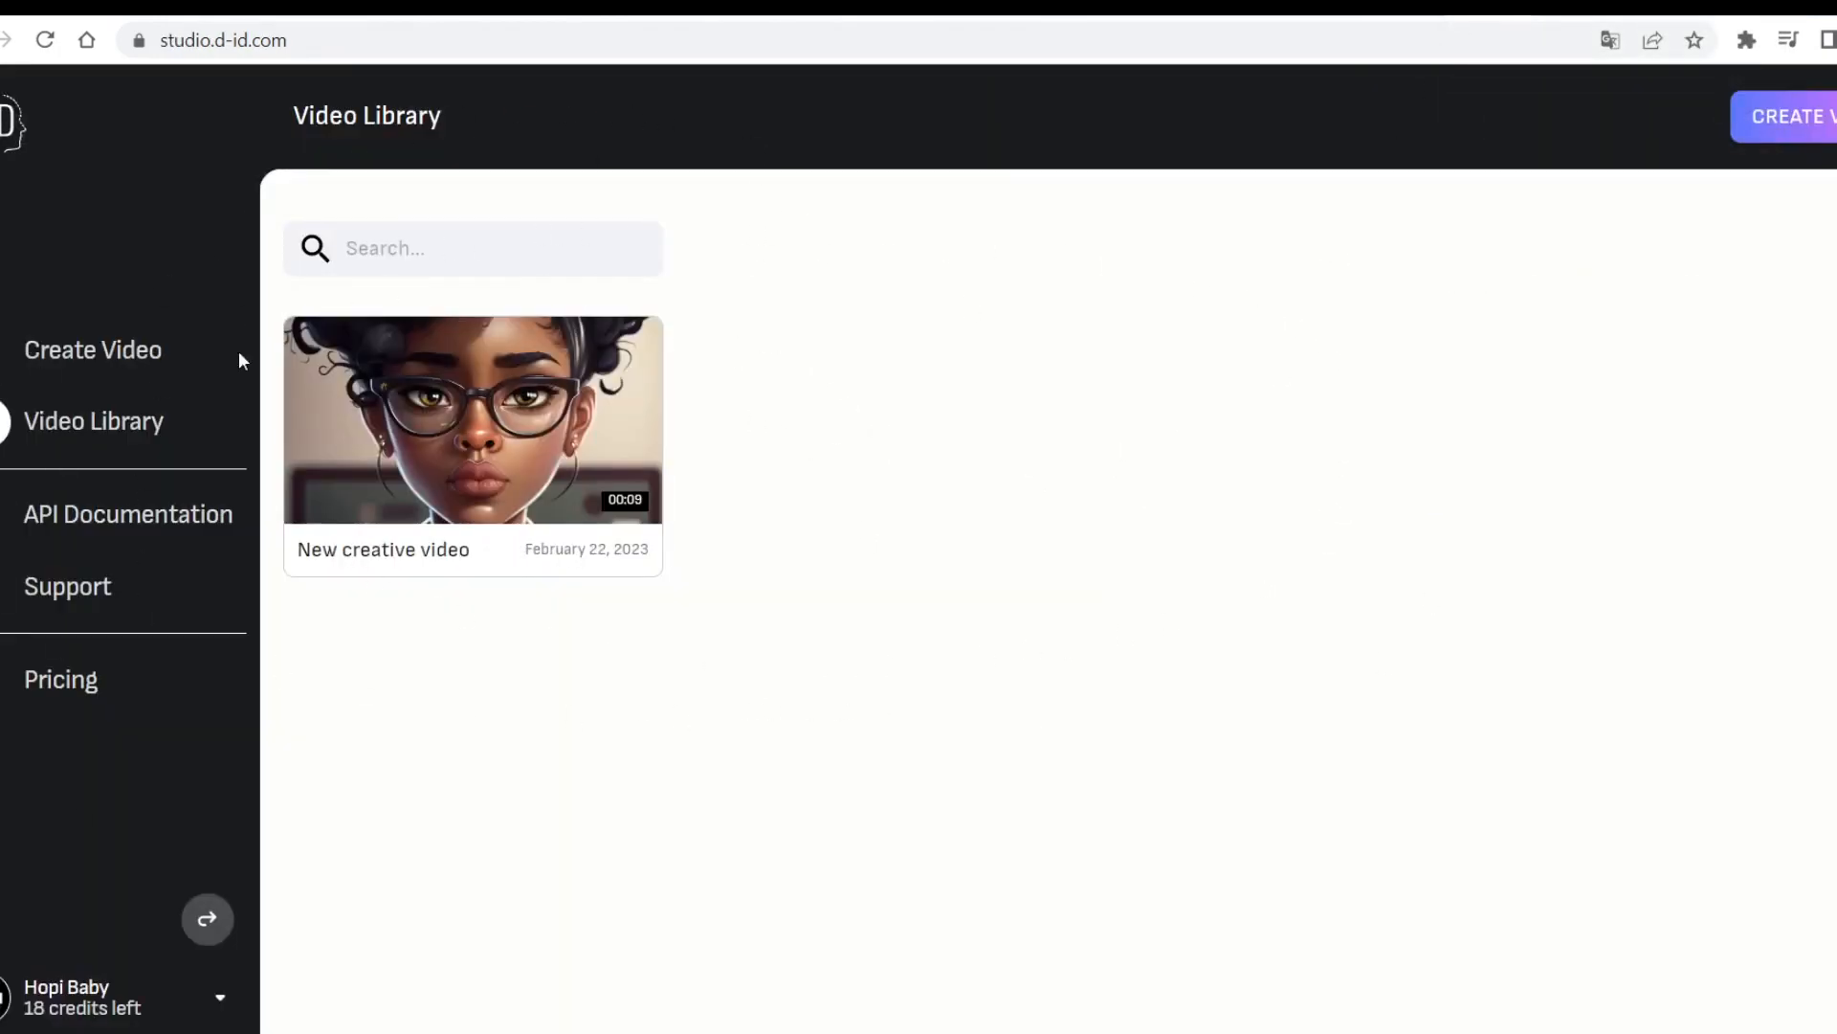
pyautogui.moveTo(598, 396)
pyautogui.click(89, 354)
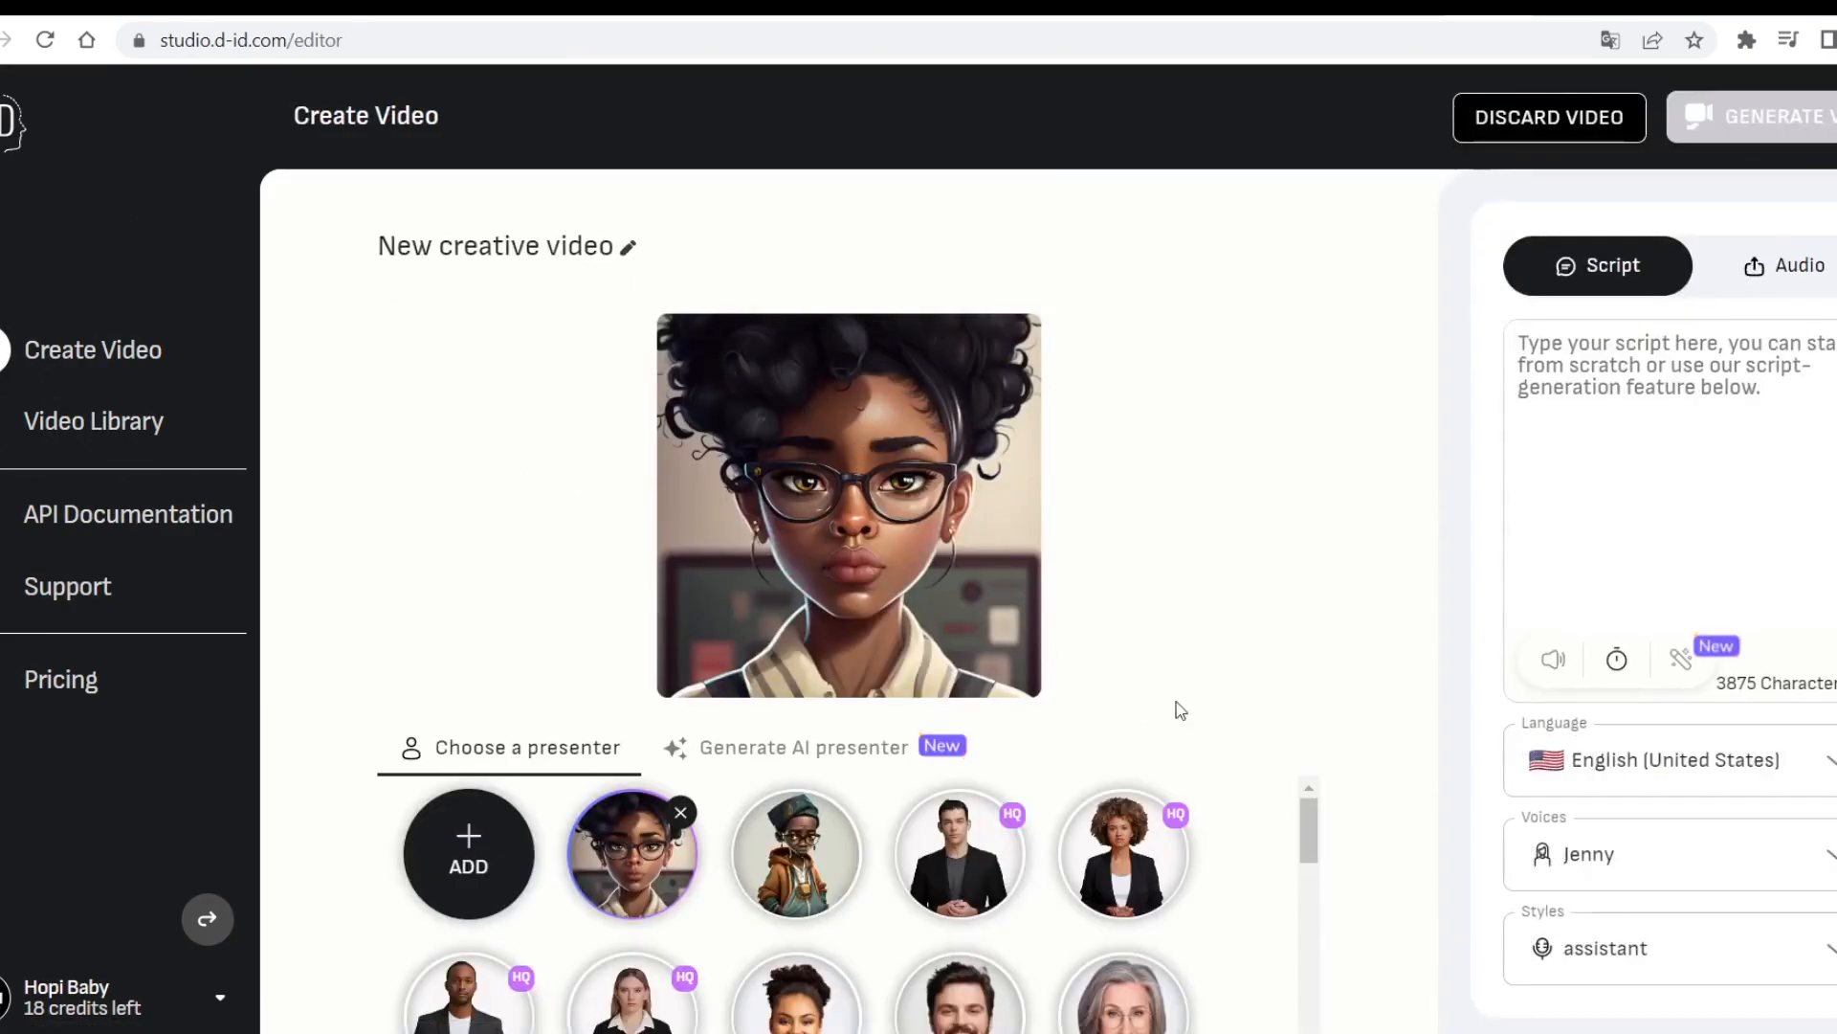
# - Look through the whole list of available presenters for the new video
pyautogui.scroll(-5, 1297, 875)
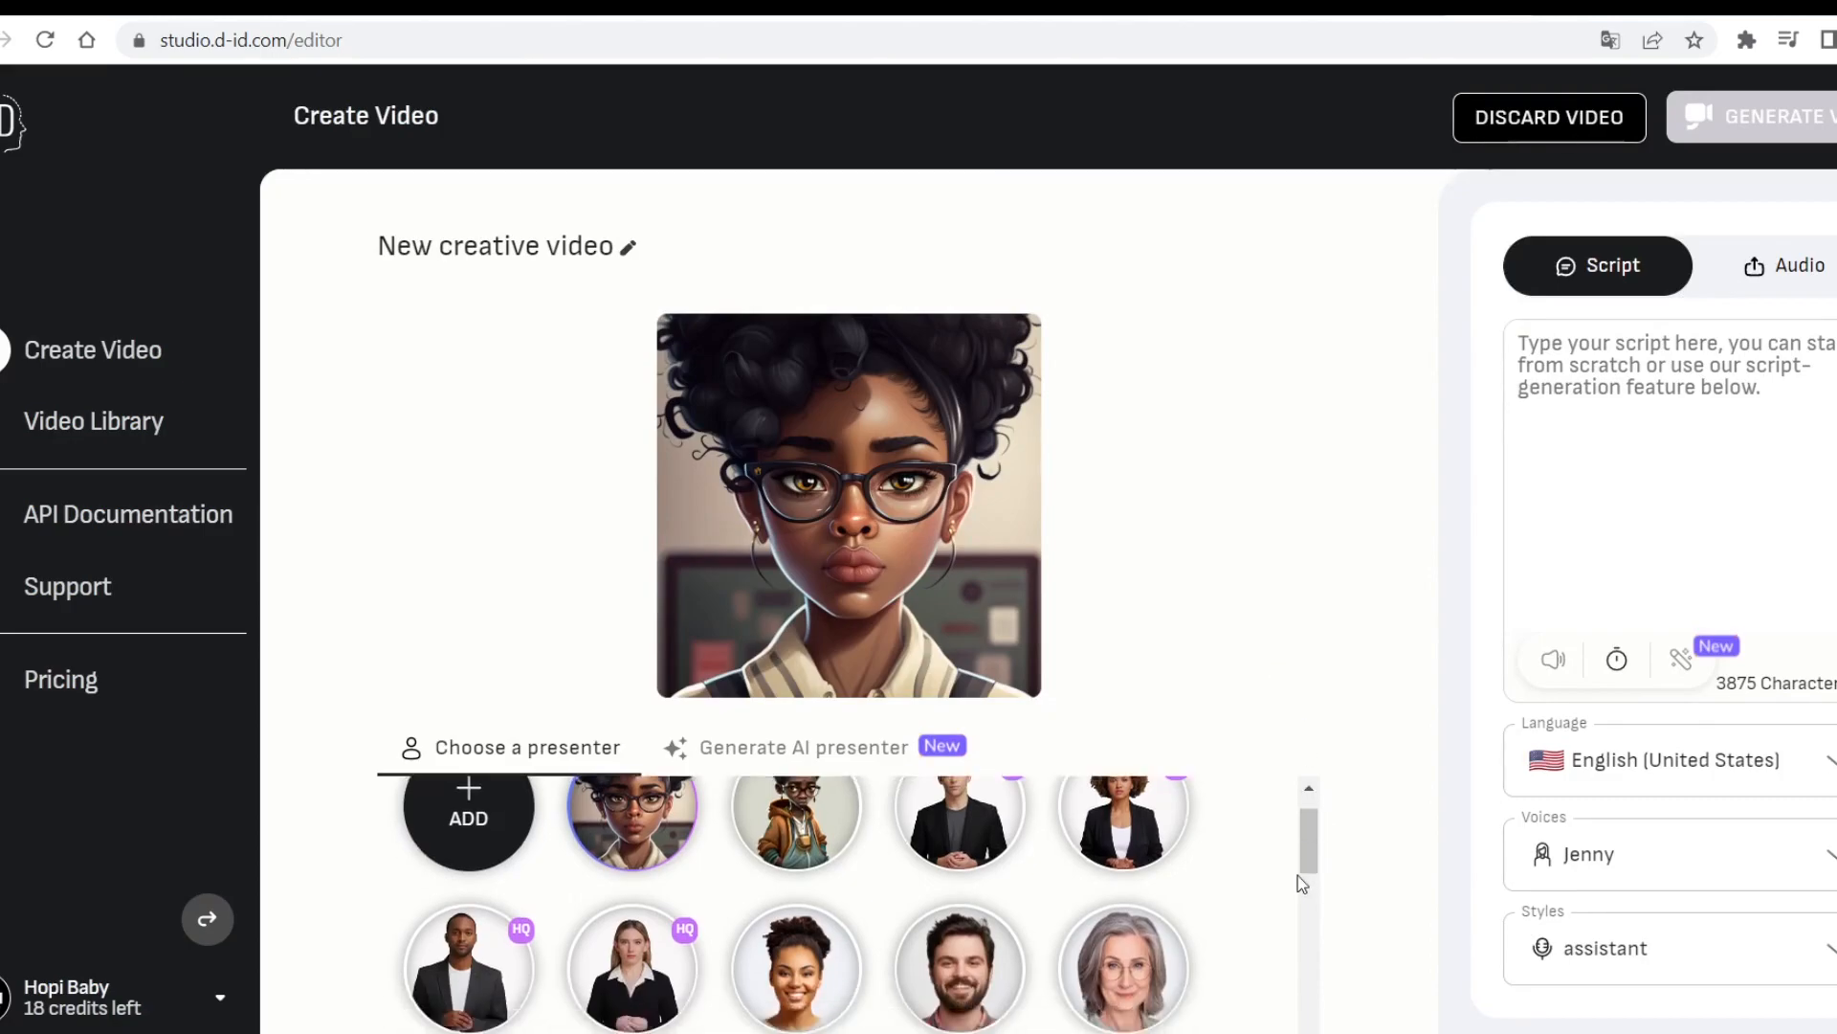
pyautogui.scroll(5, 862, 862)
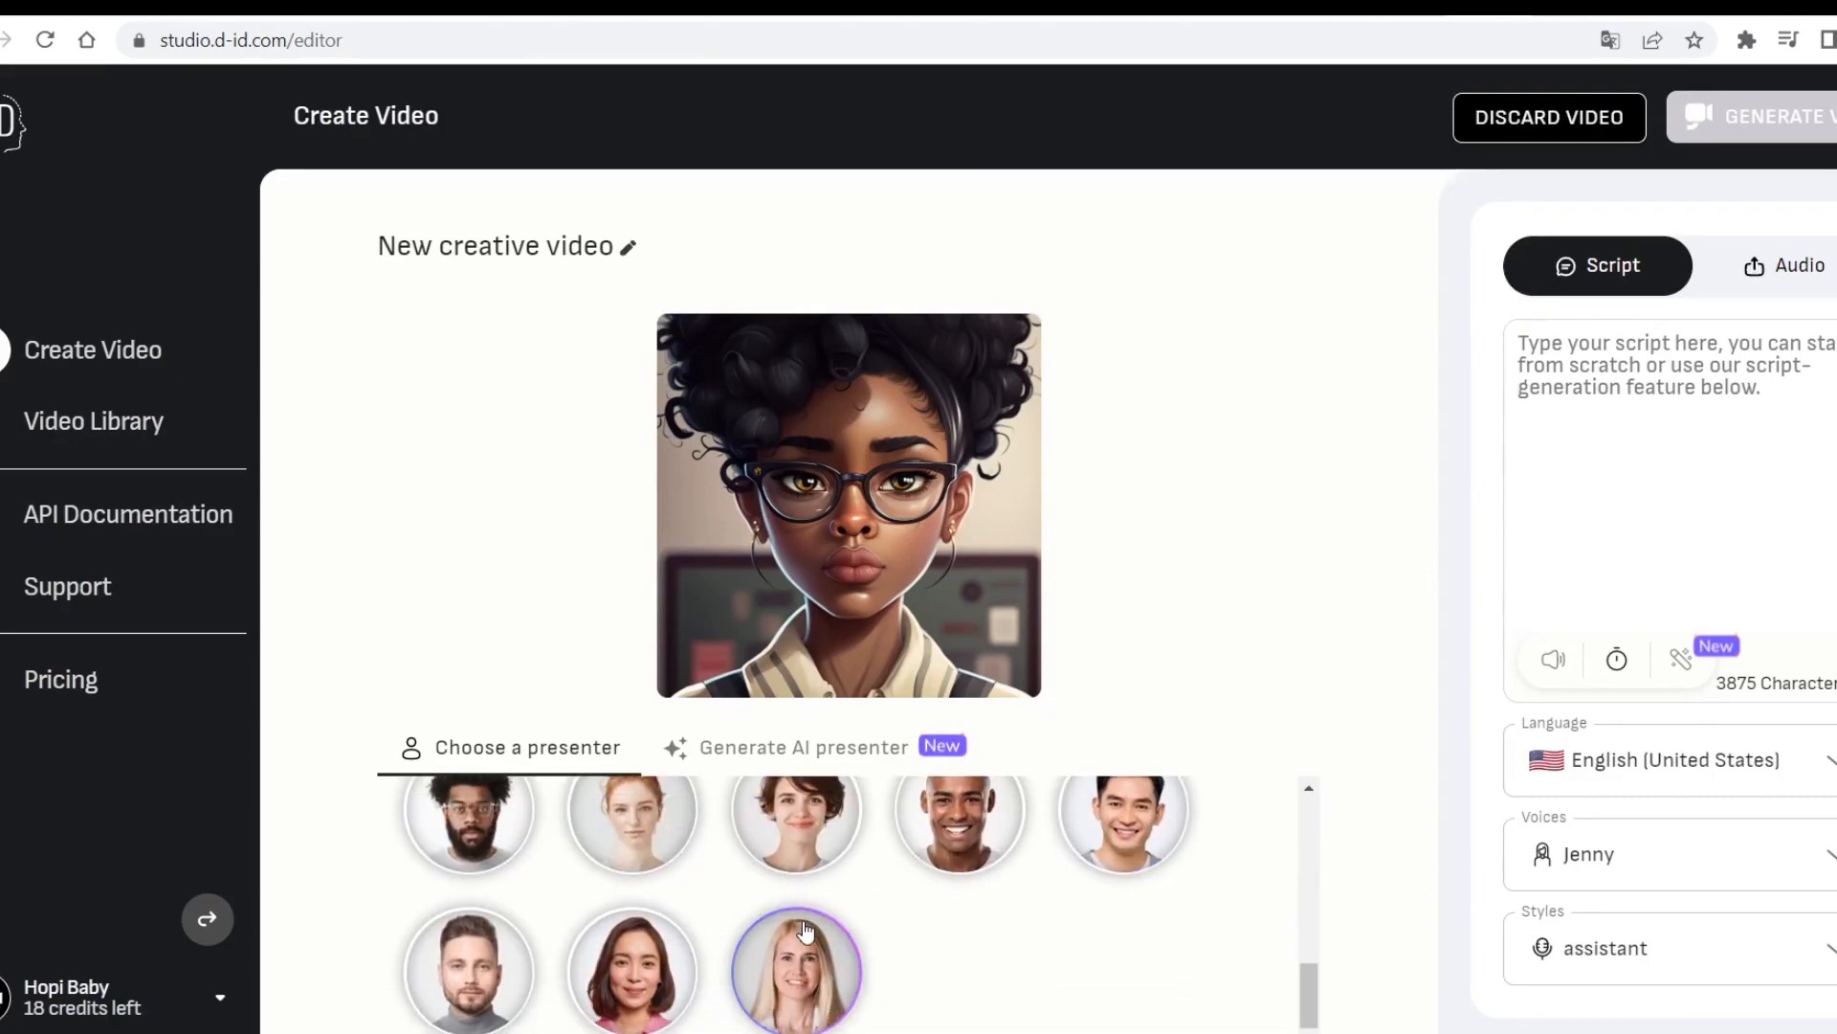
pyautogui.scroll(-1, 863, 852)
pyautogui.scroll(1, 864, 851)
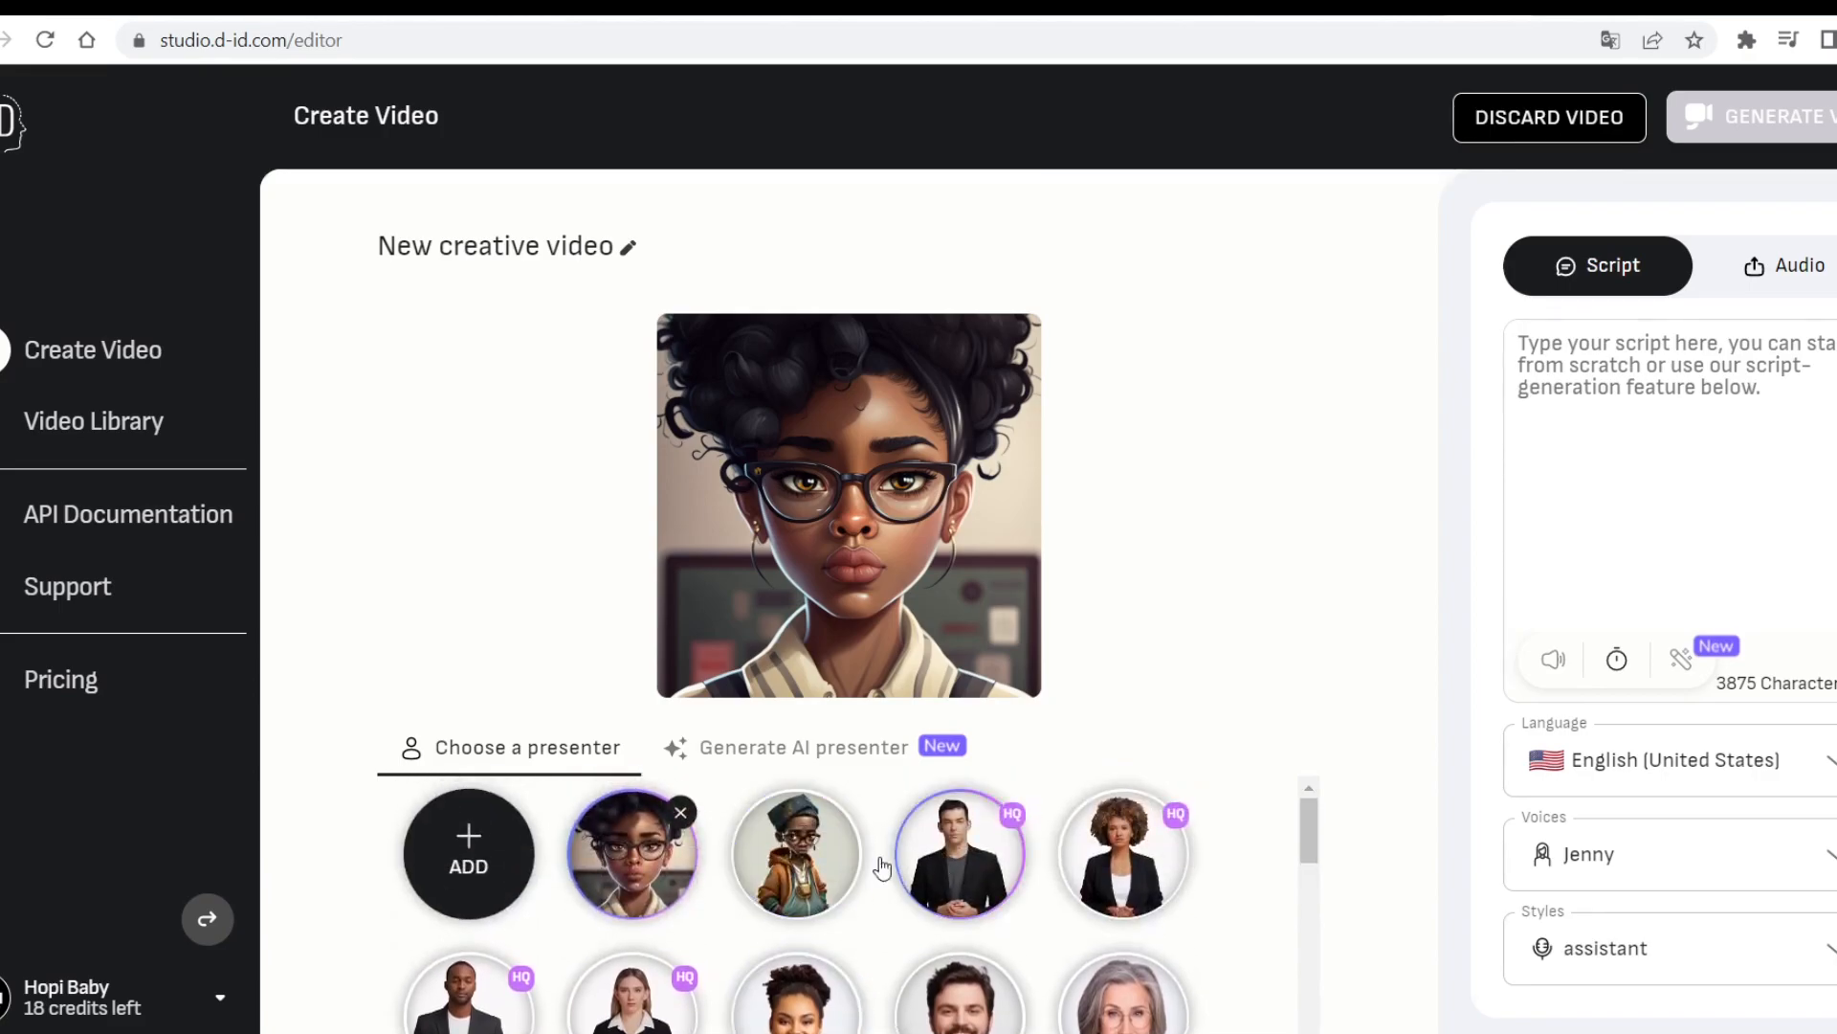
# - Open the AI presenter generator and examine its sample portraits and recommended prompts
pyautogui.click(769, 762)
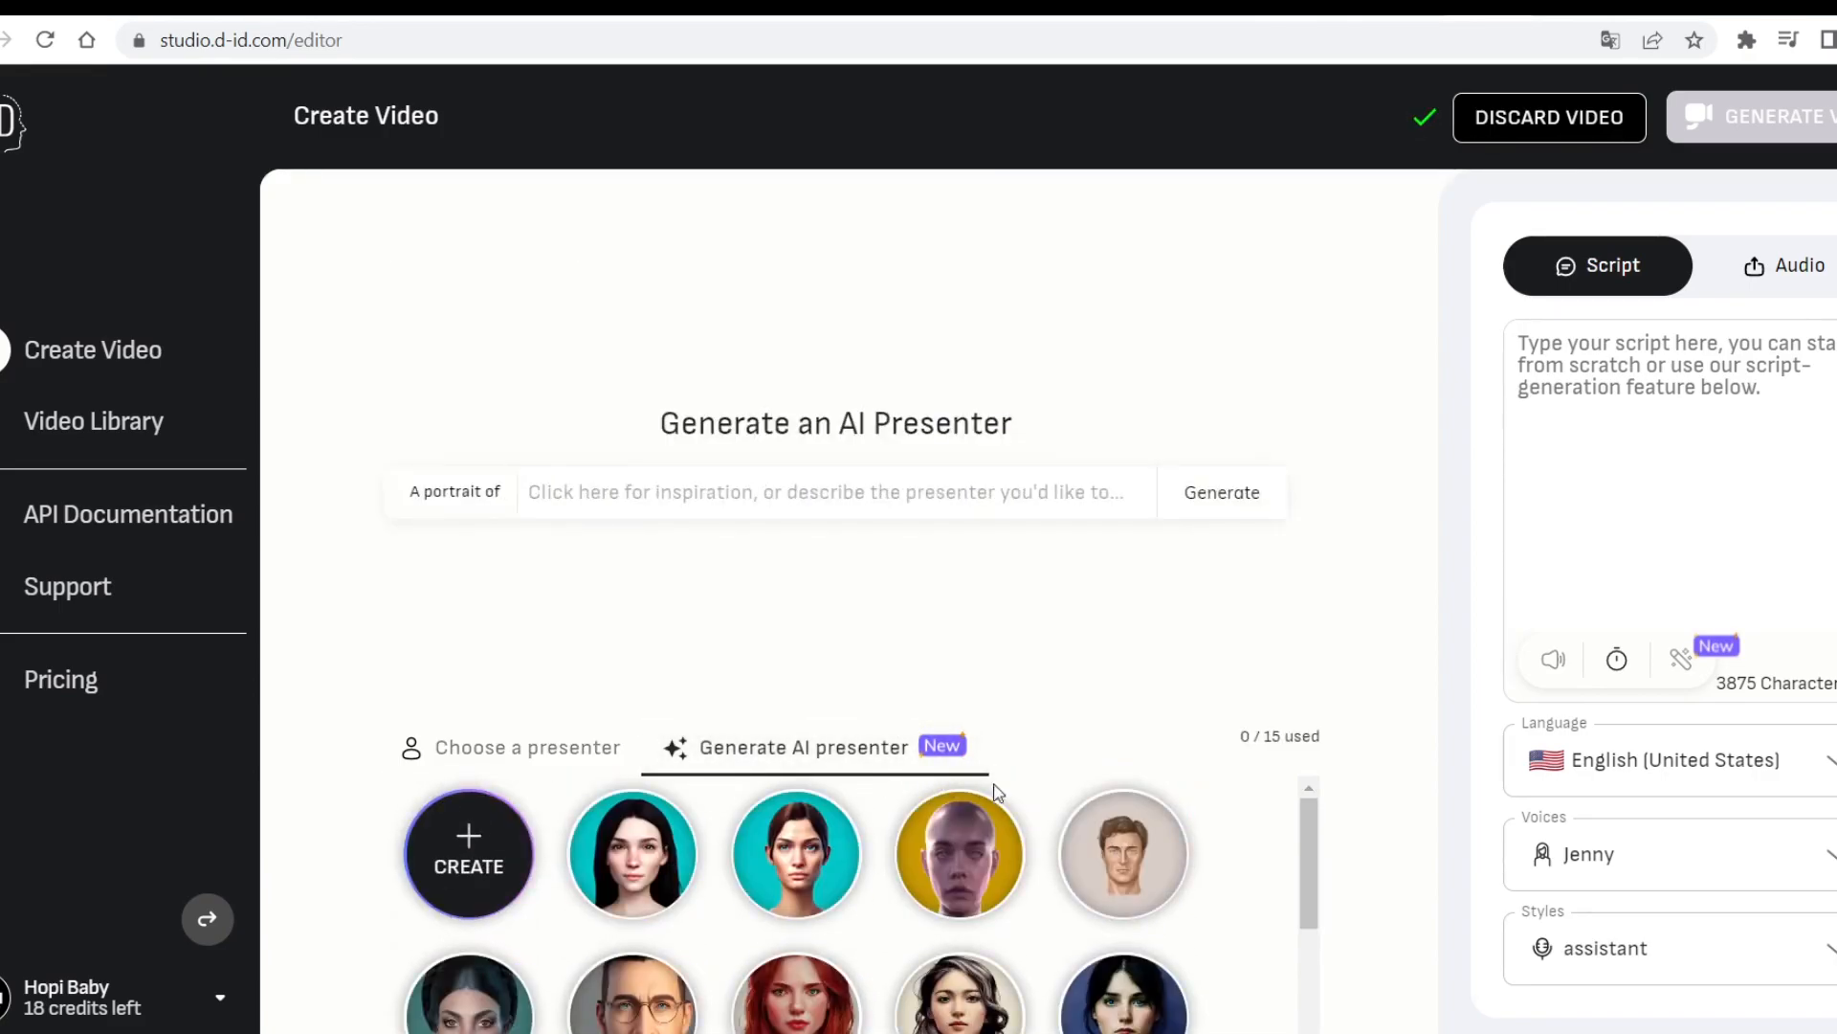
pyautogui.scroll(-1, 1034, 818)
pyautogui.scroll(1, 820, 971)
pyautogui.click(616, 494)
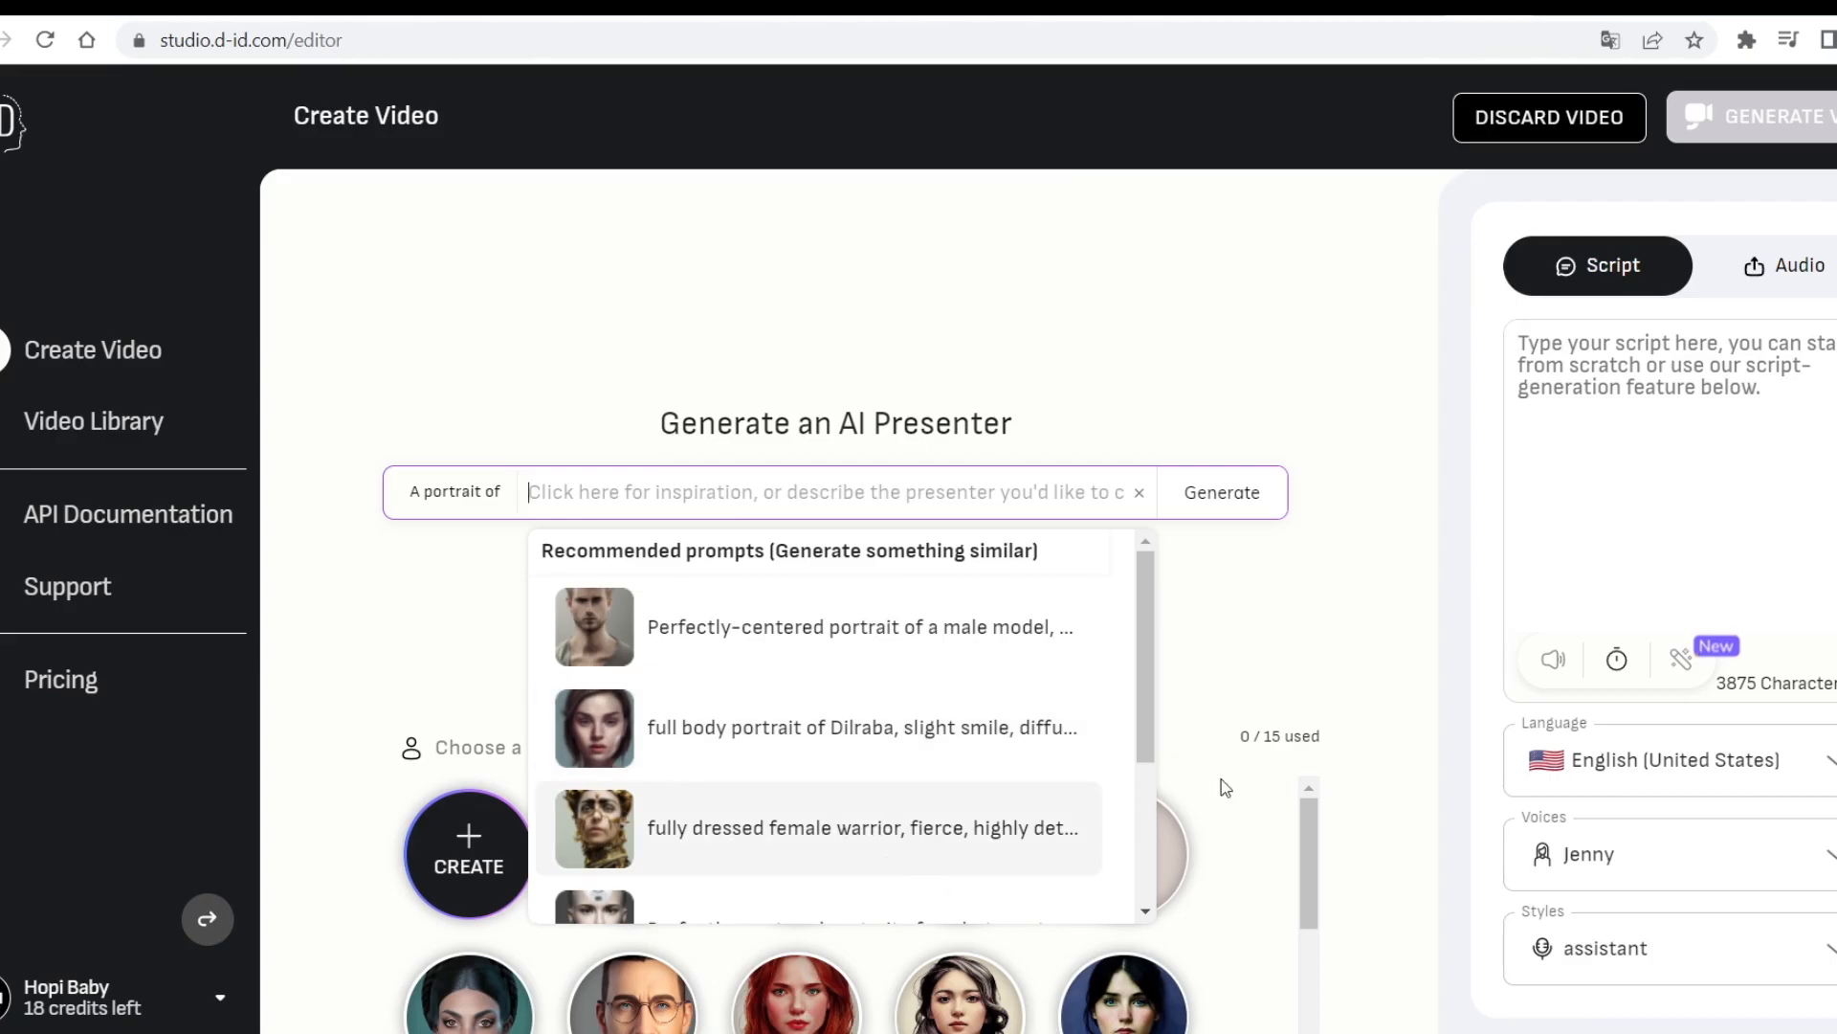
pyautogui.click(605, 408)
pyautogui.click(597, 474)
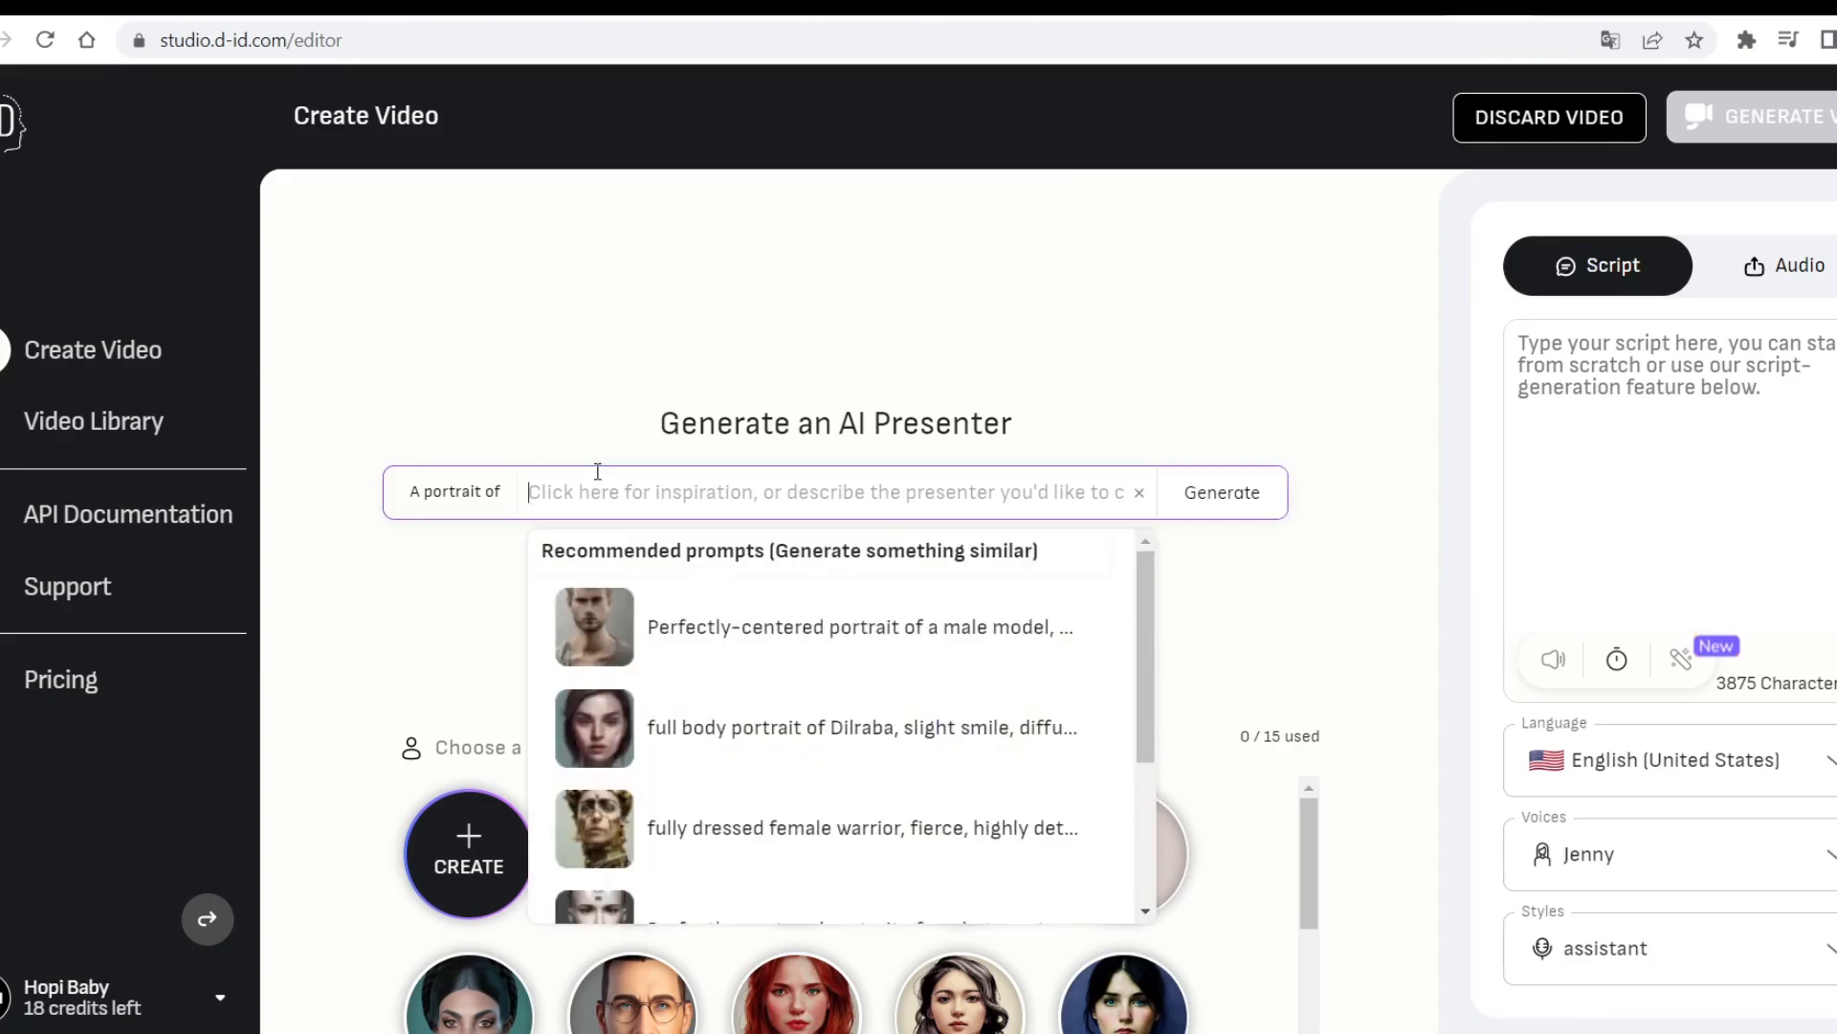
pyautogui.click(1269, 346)
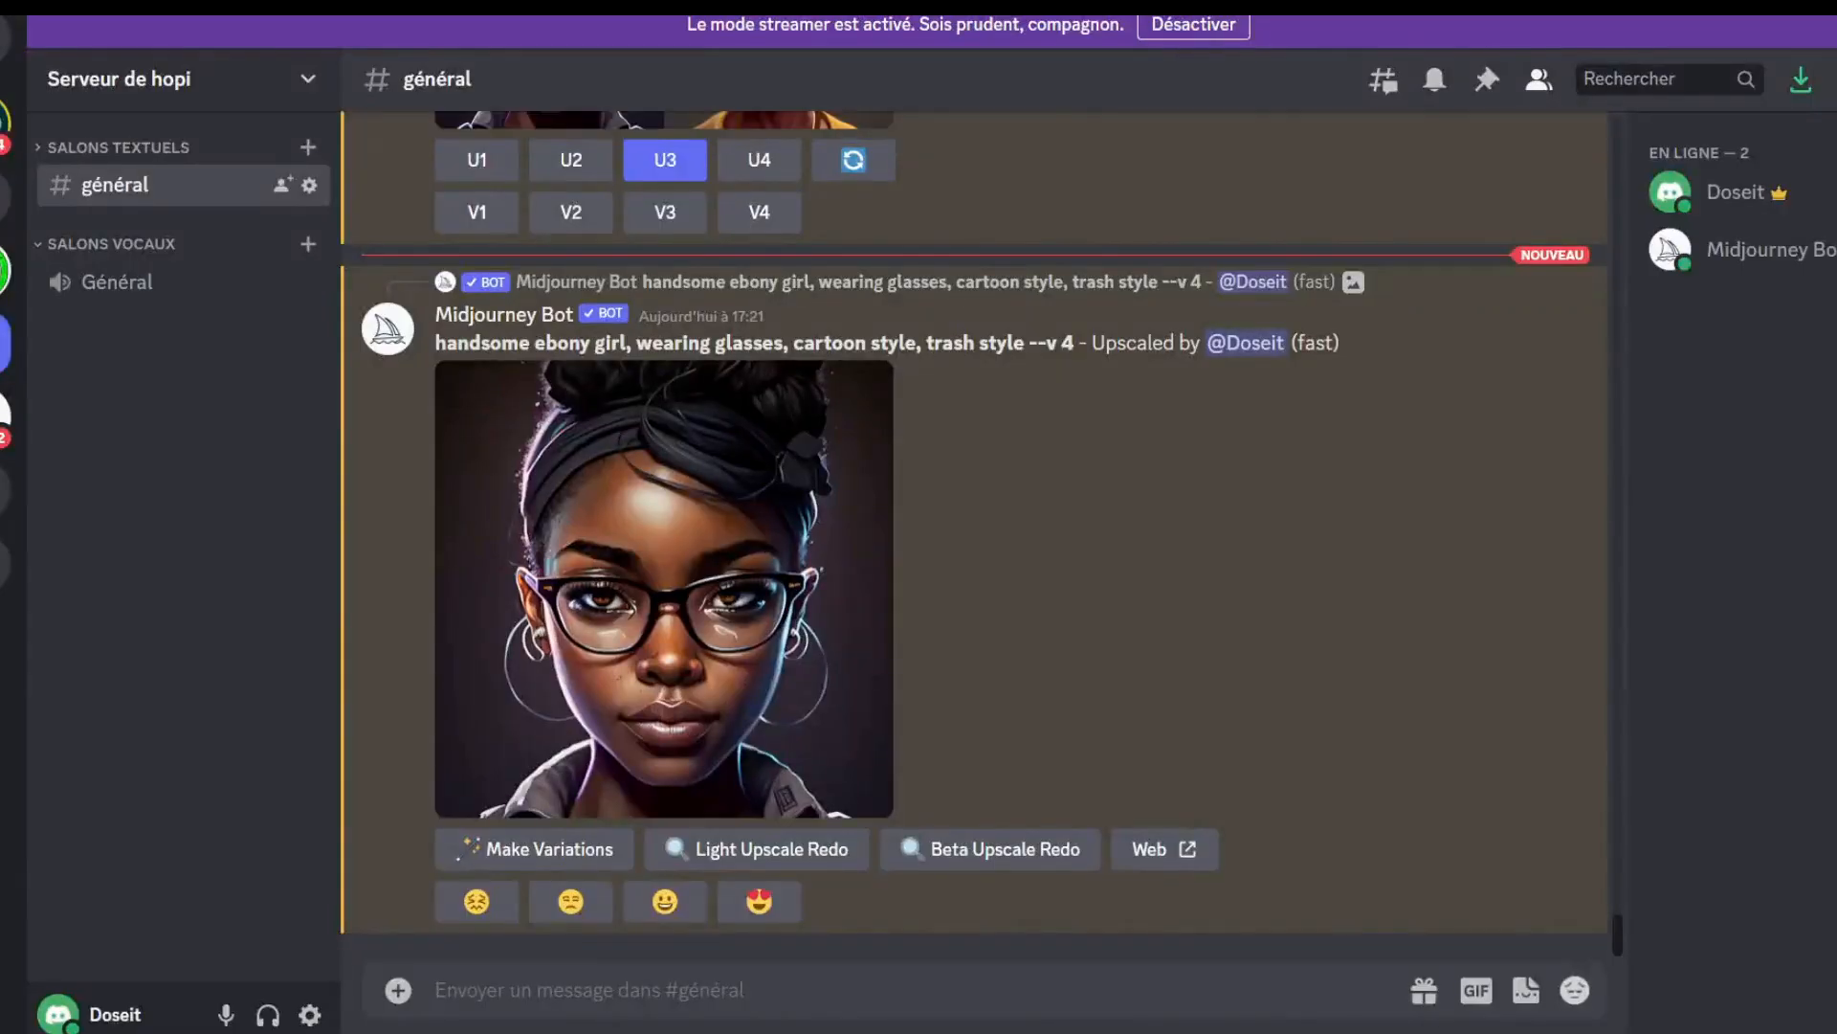
# - Copy the prompt "handsome ebony girl, wearing glasses, cartoon style, trash style" from Discord and generate AI presenter portraits with it in D-ID
pyautogui.moveTo(435, 345); pyautogui.dragTo(1040, 340)
pyautogui.hotkey('ctrl', 'c')
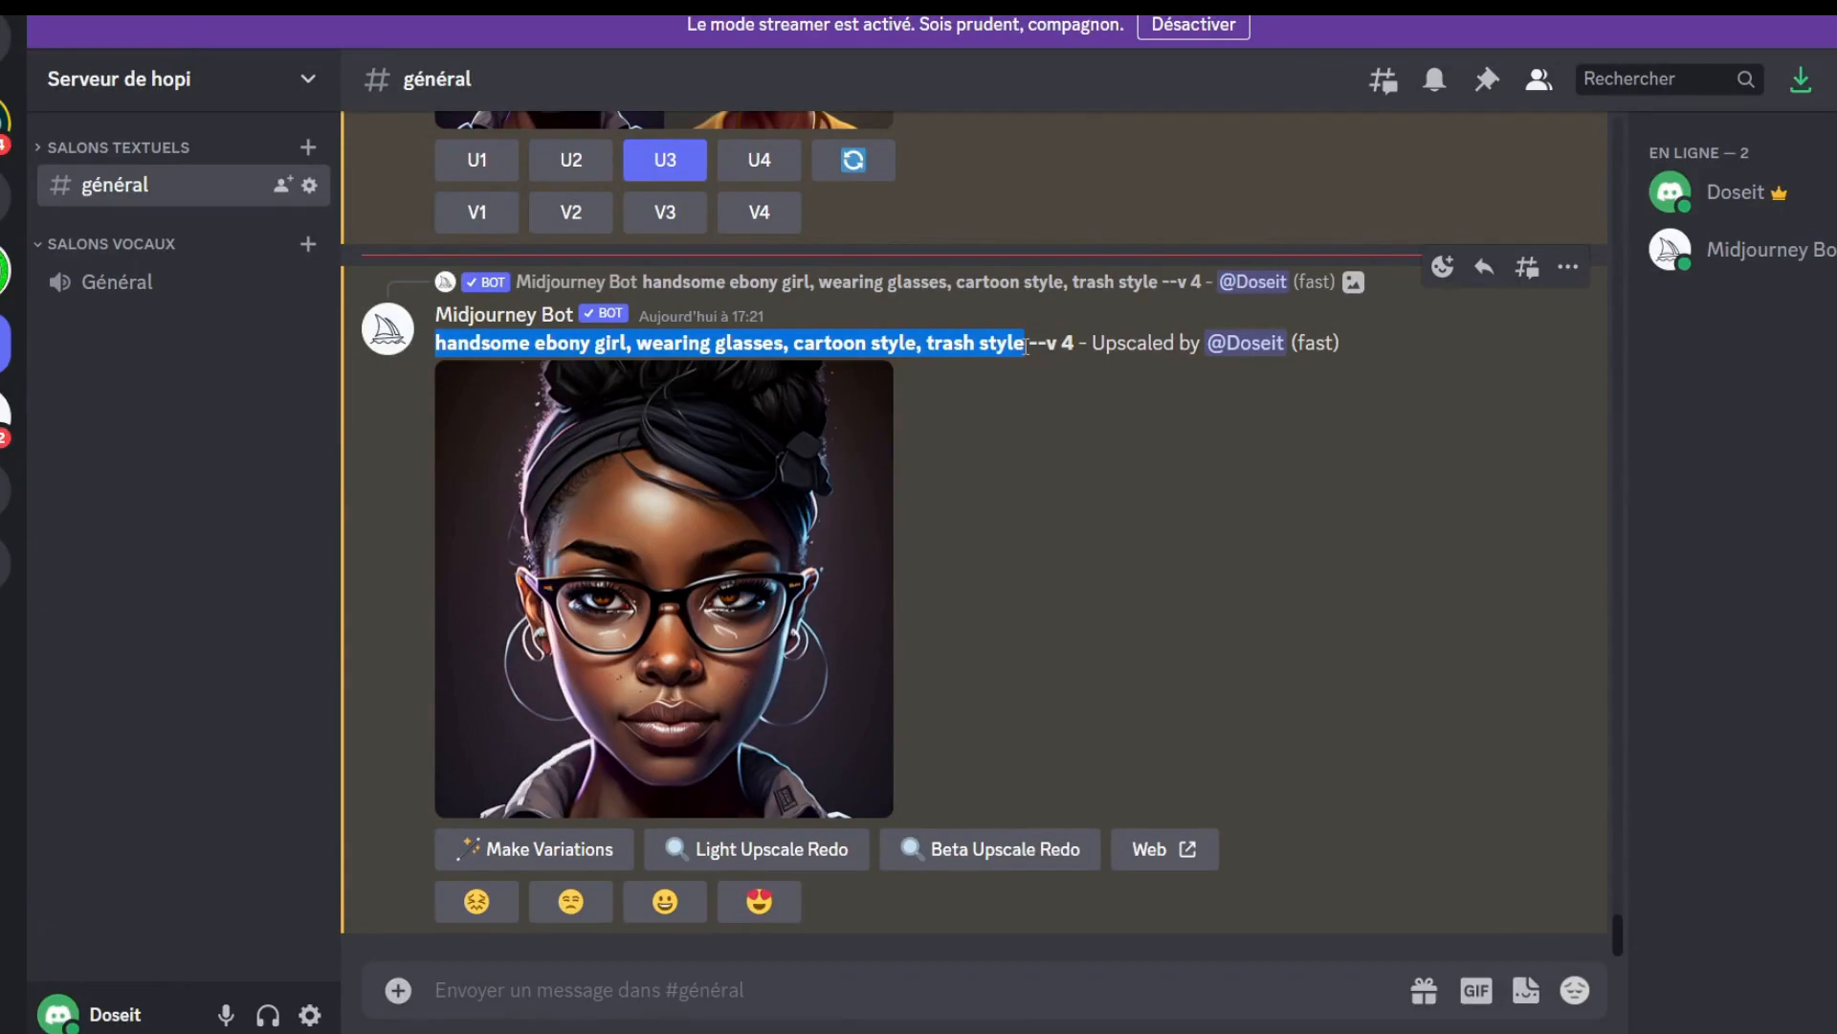
pyautogui.click(795, 1033)
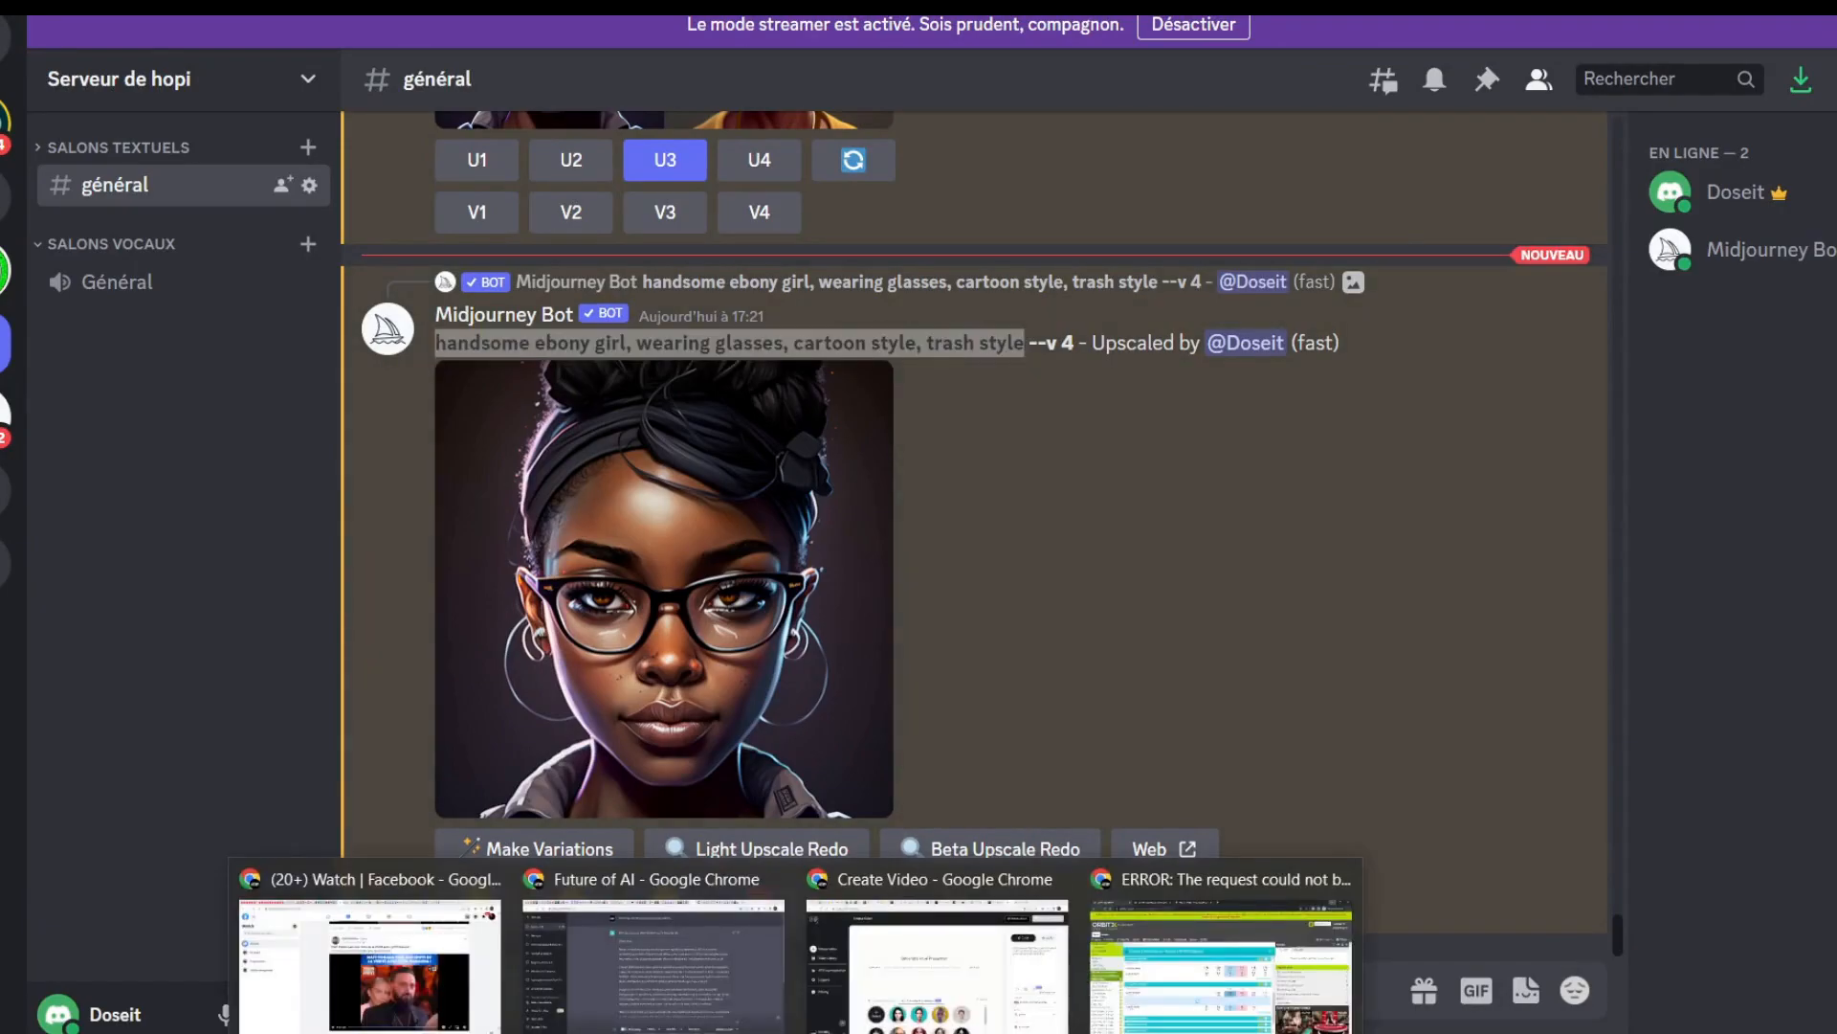
pyautogui.click(823, 933)
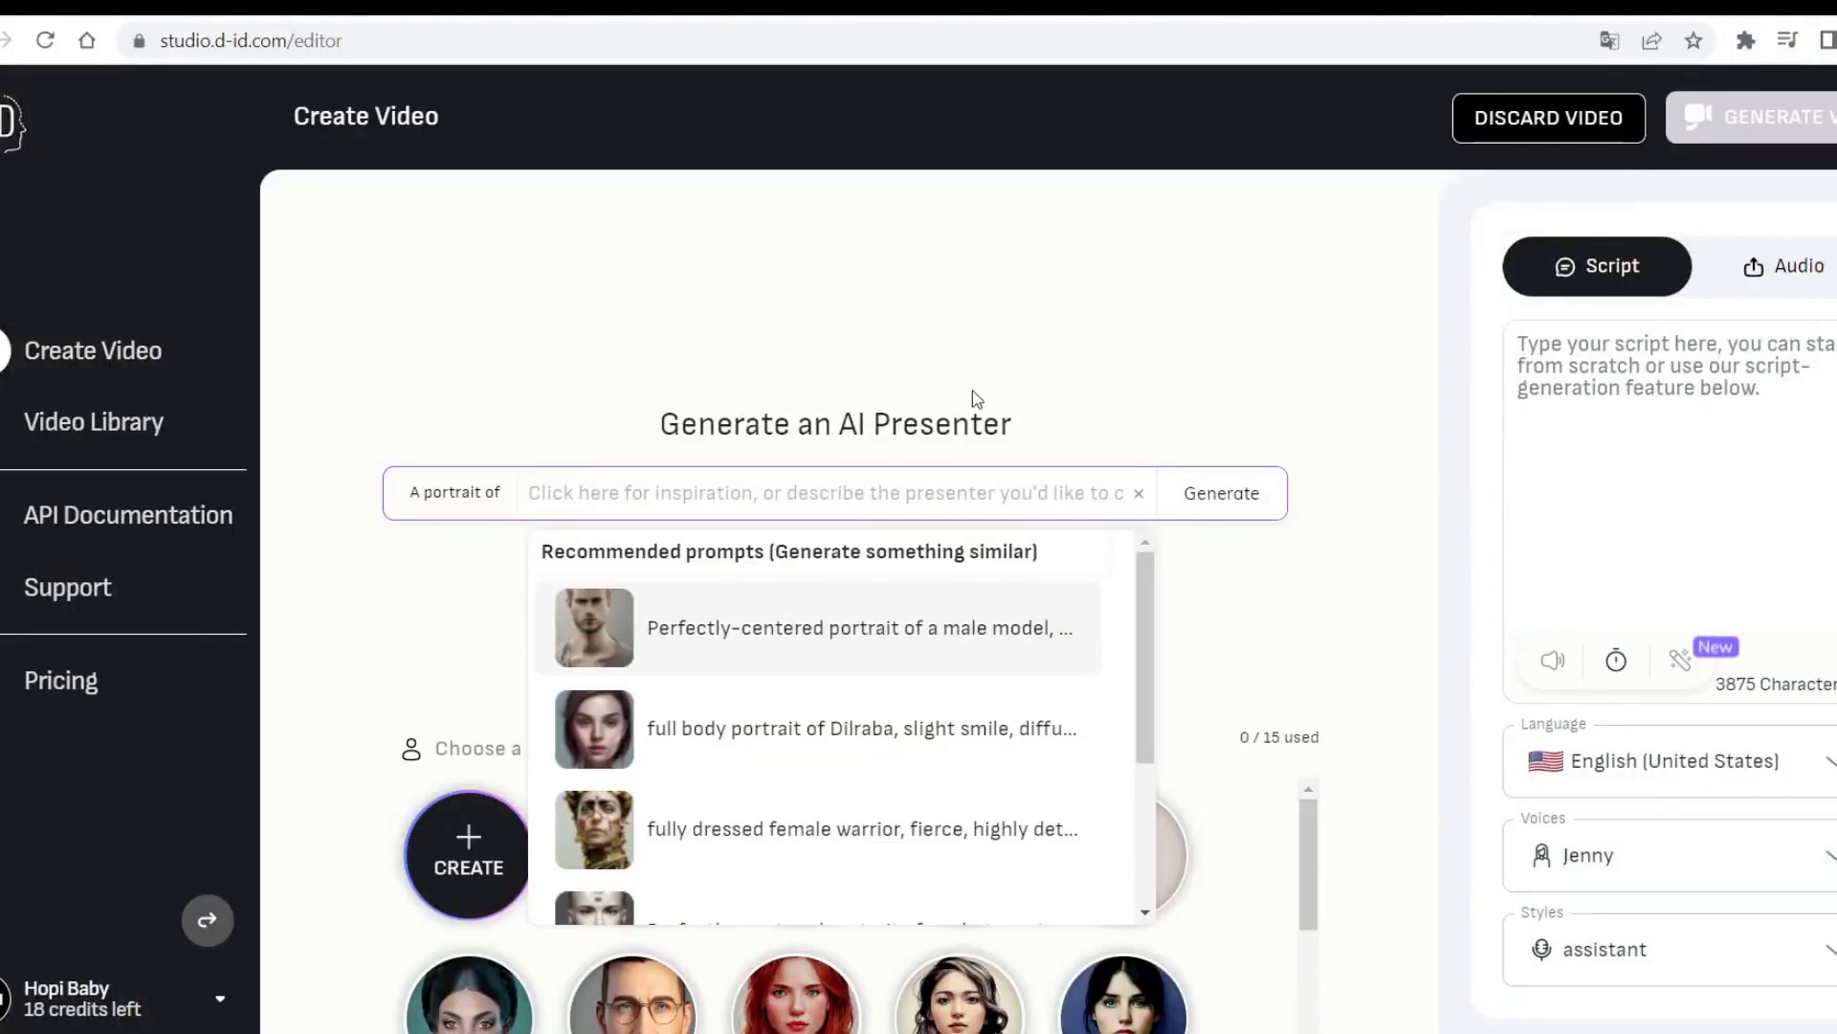
pyautogui.hotkey('ctrl', 'v')
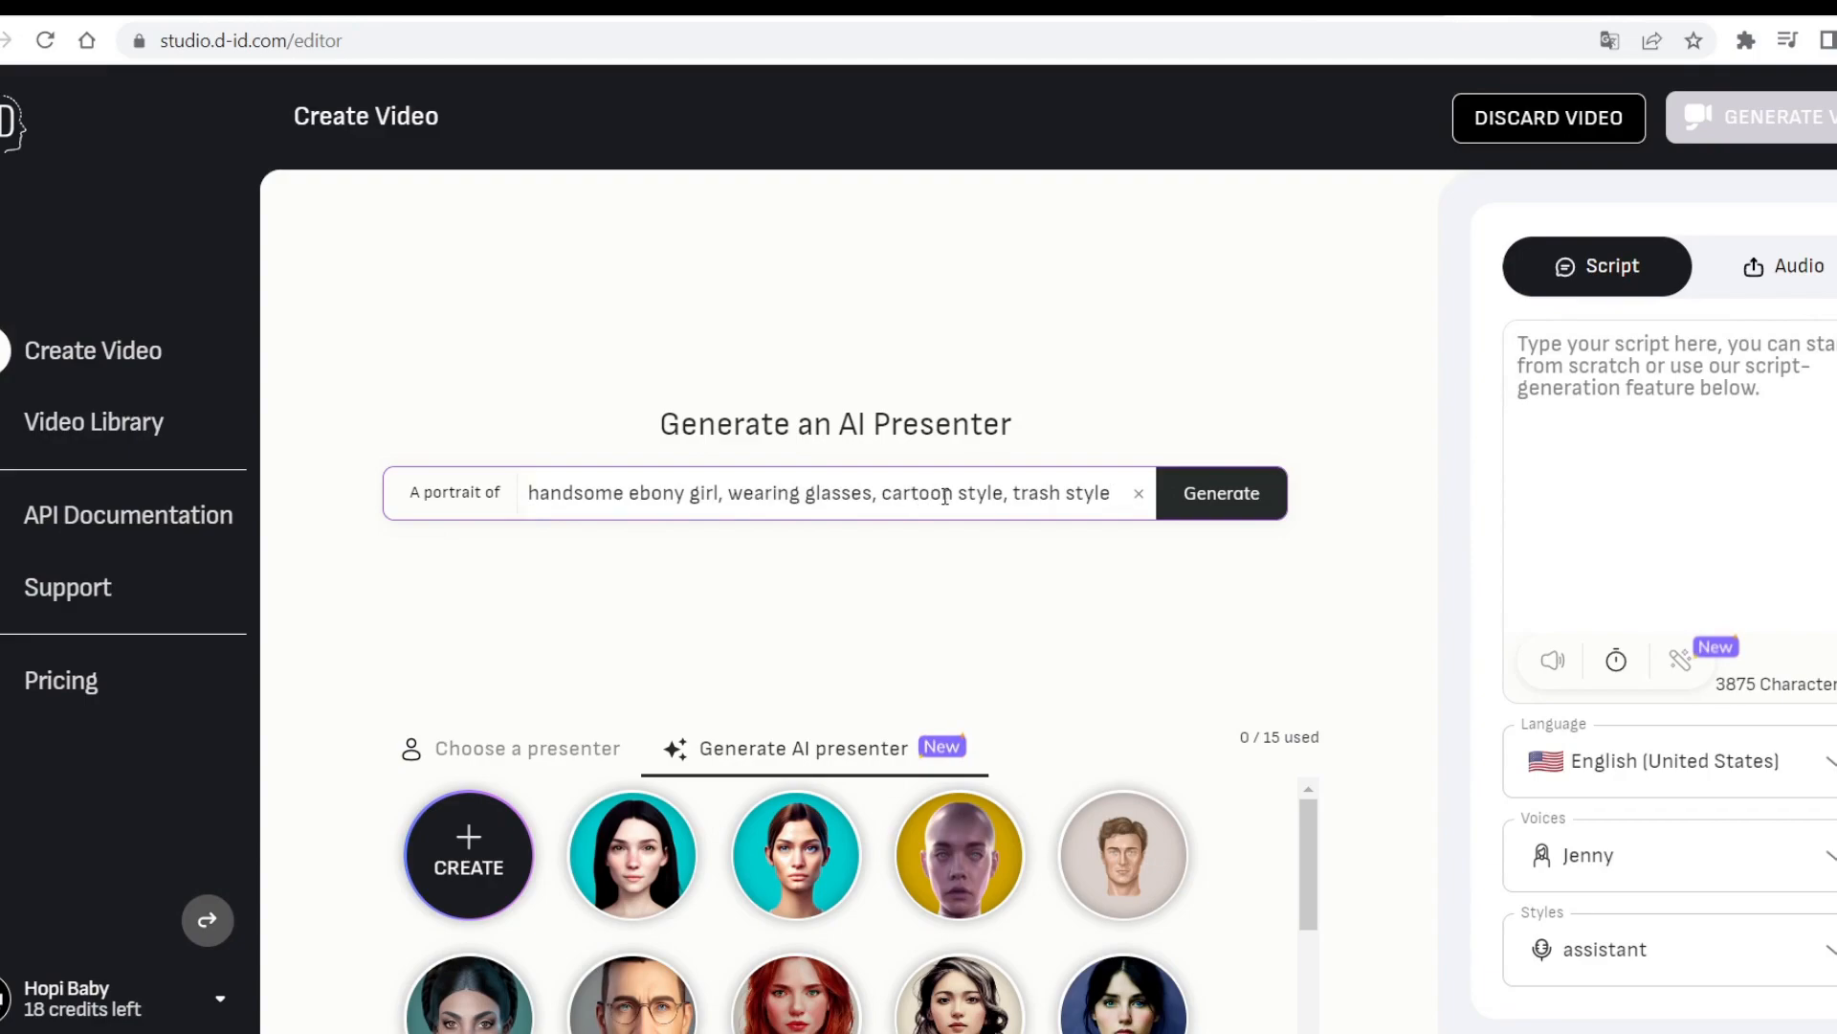
pyautogui.click(1233, 493)
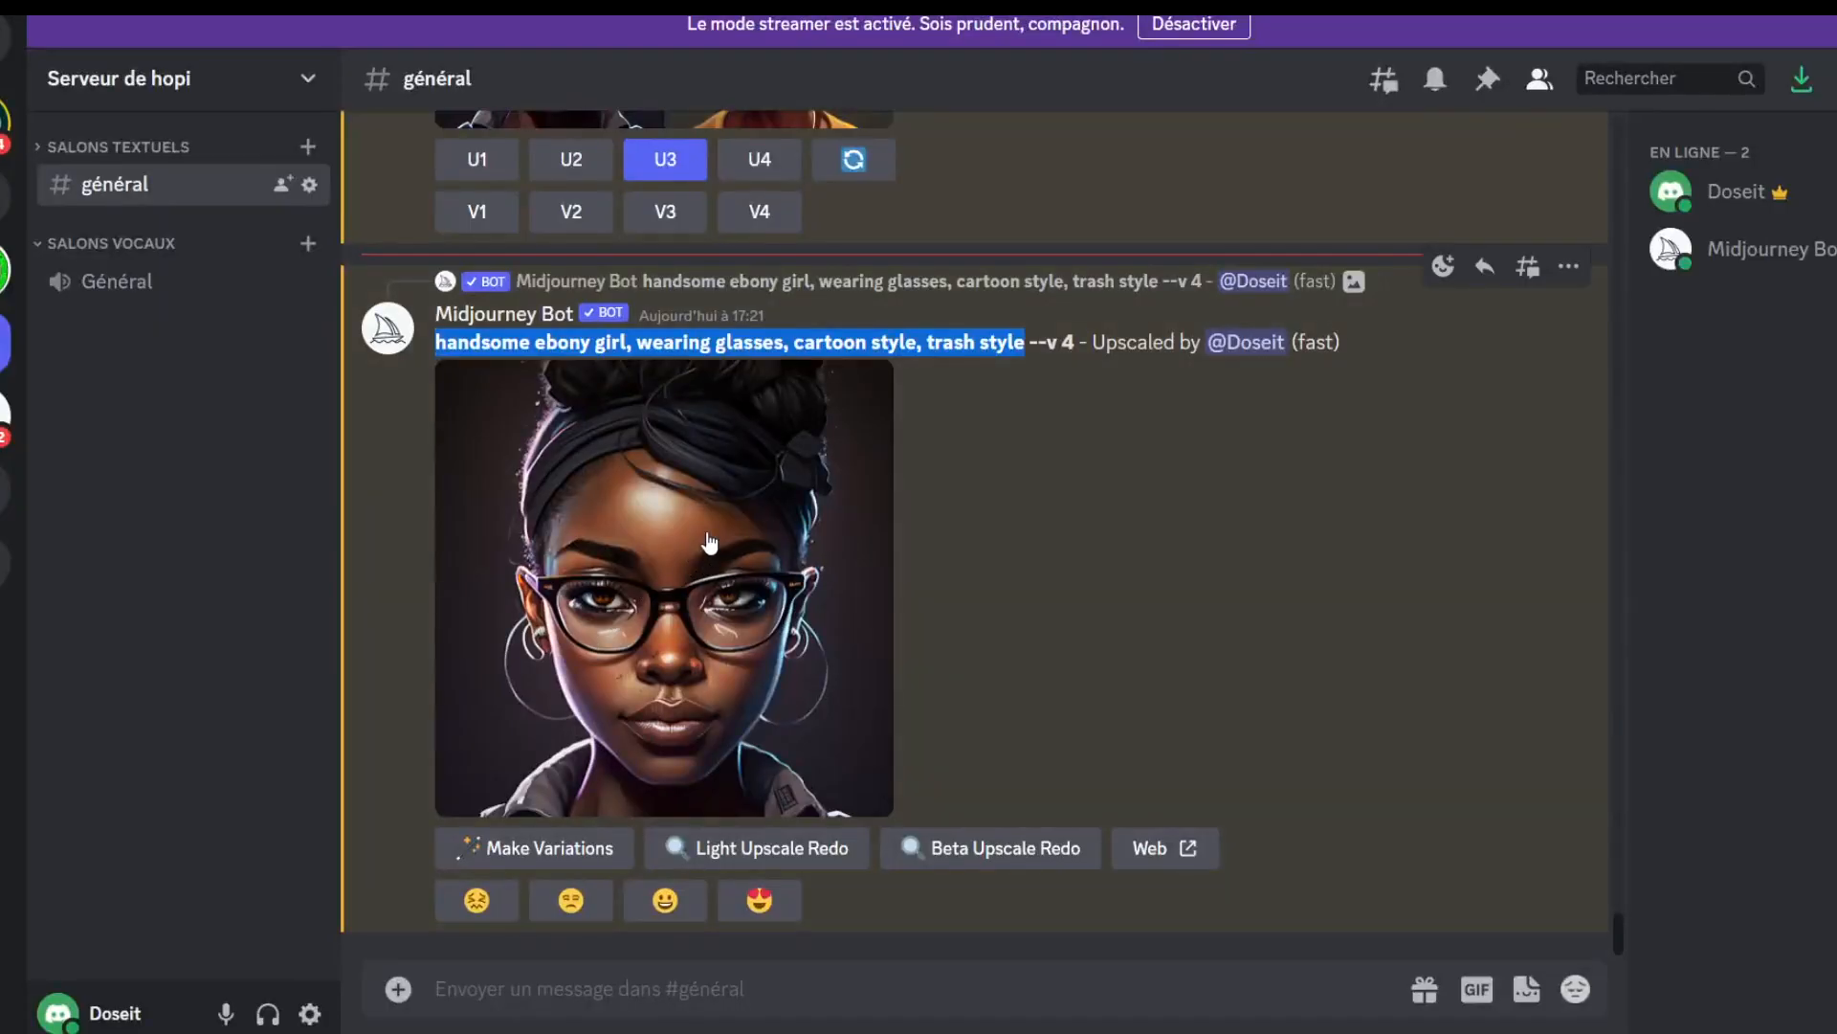
# - Save the upscaled Midjourney portrait of the girl with glasses from Discord and add it as a custom presenter in D-ID
pyautogui.click(693, 662)
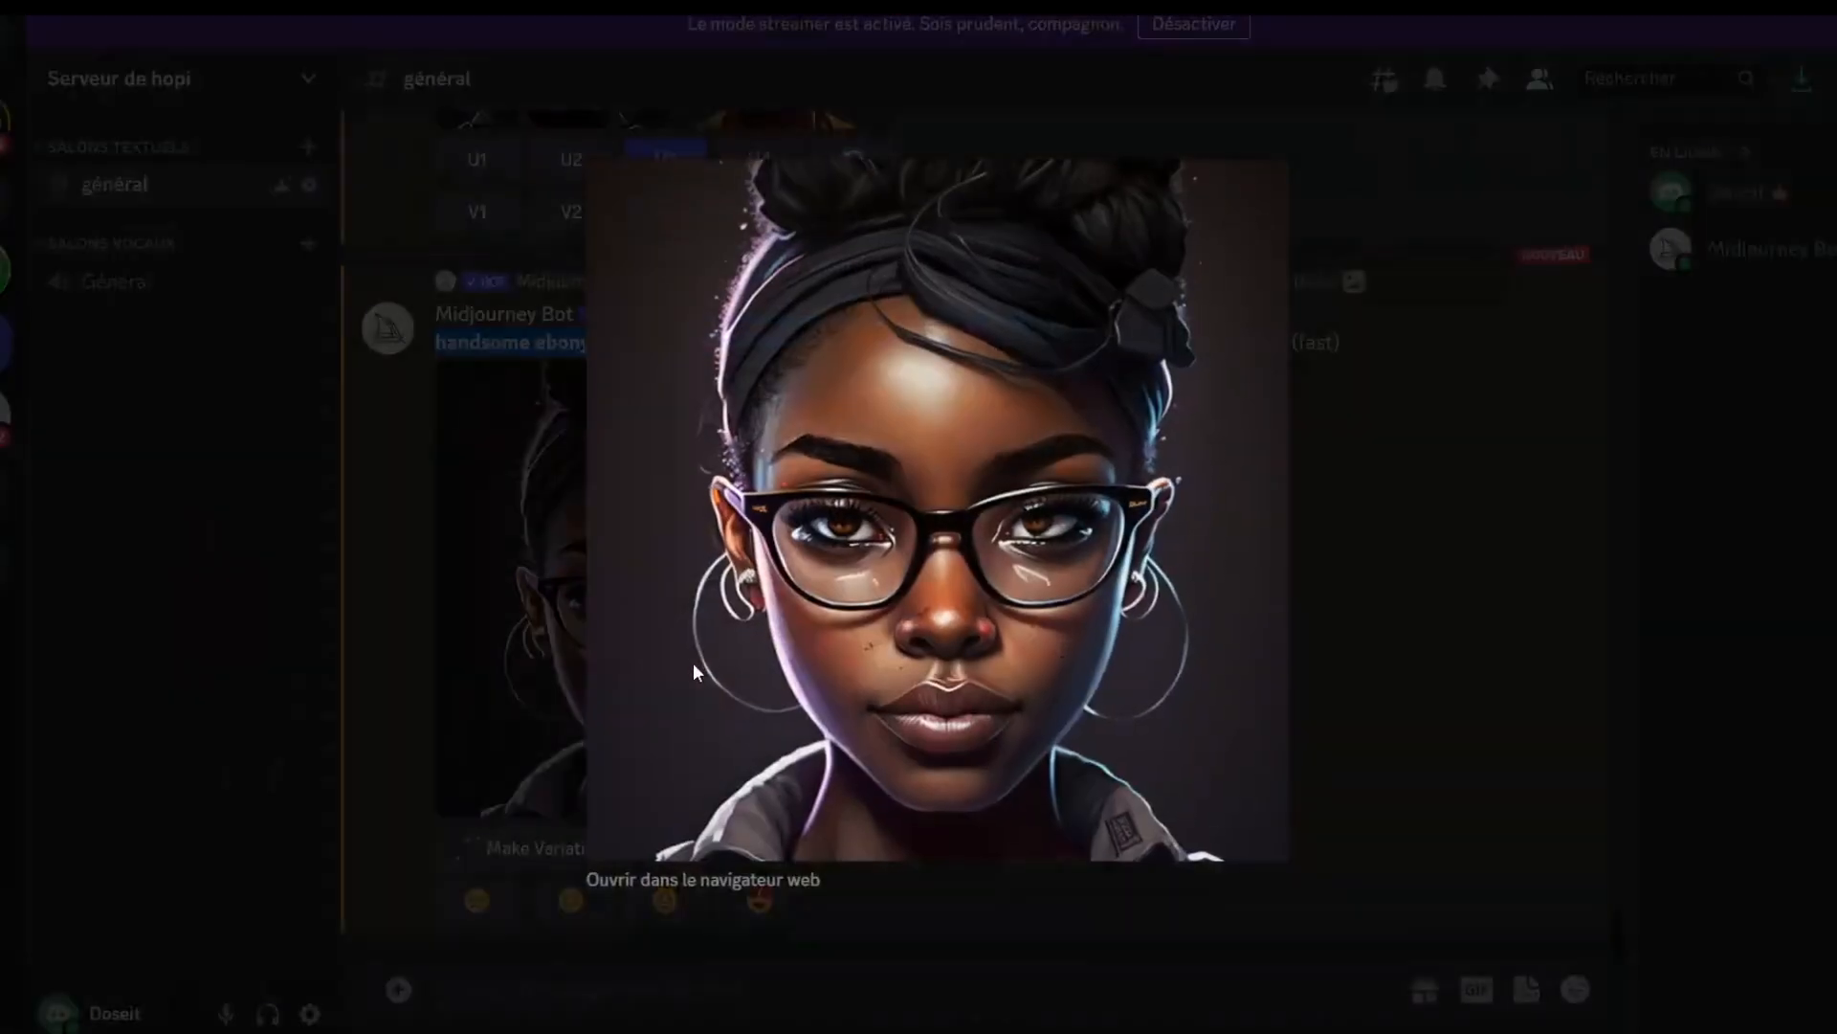
pyautogui.rightClick(925, 534)
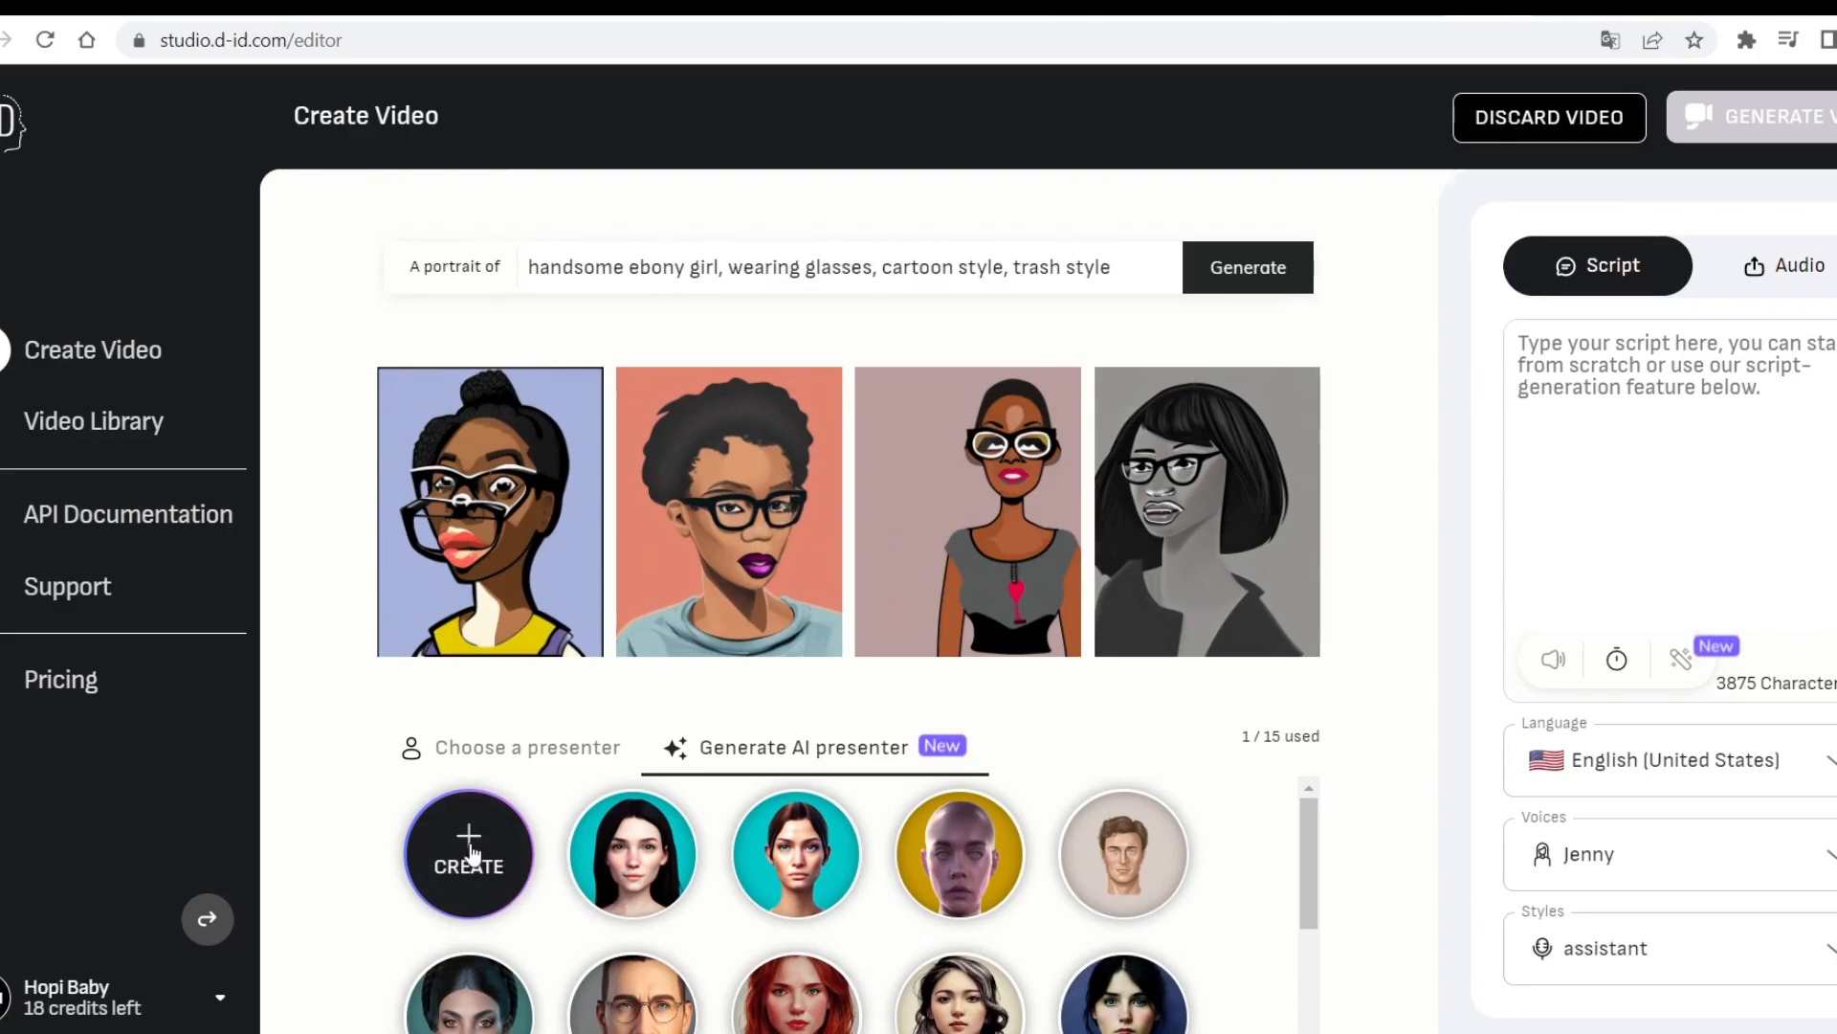
pyautogui.click(484, 754)
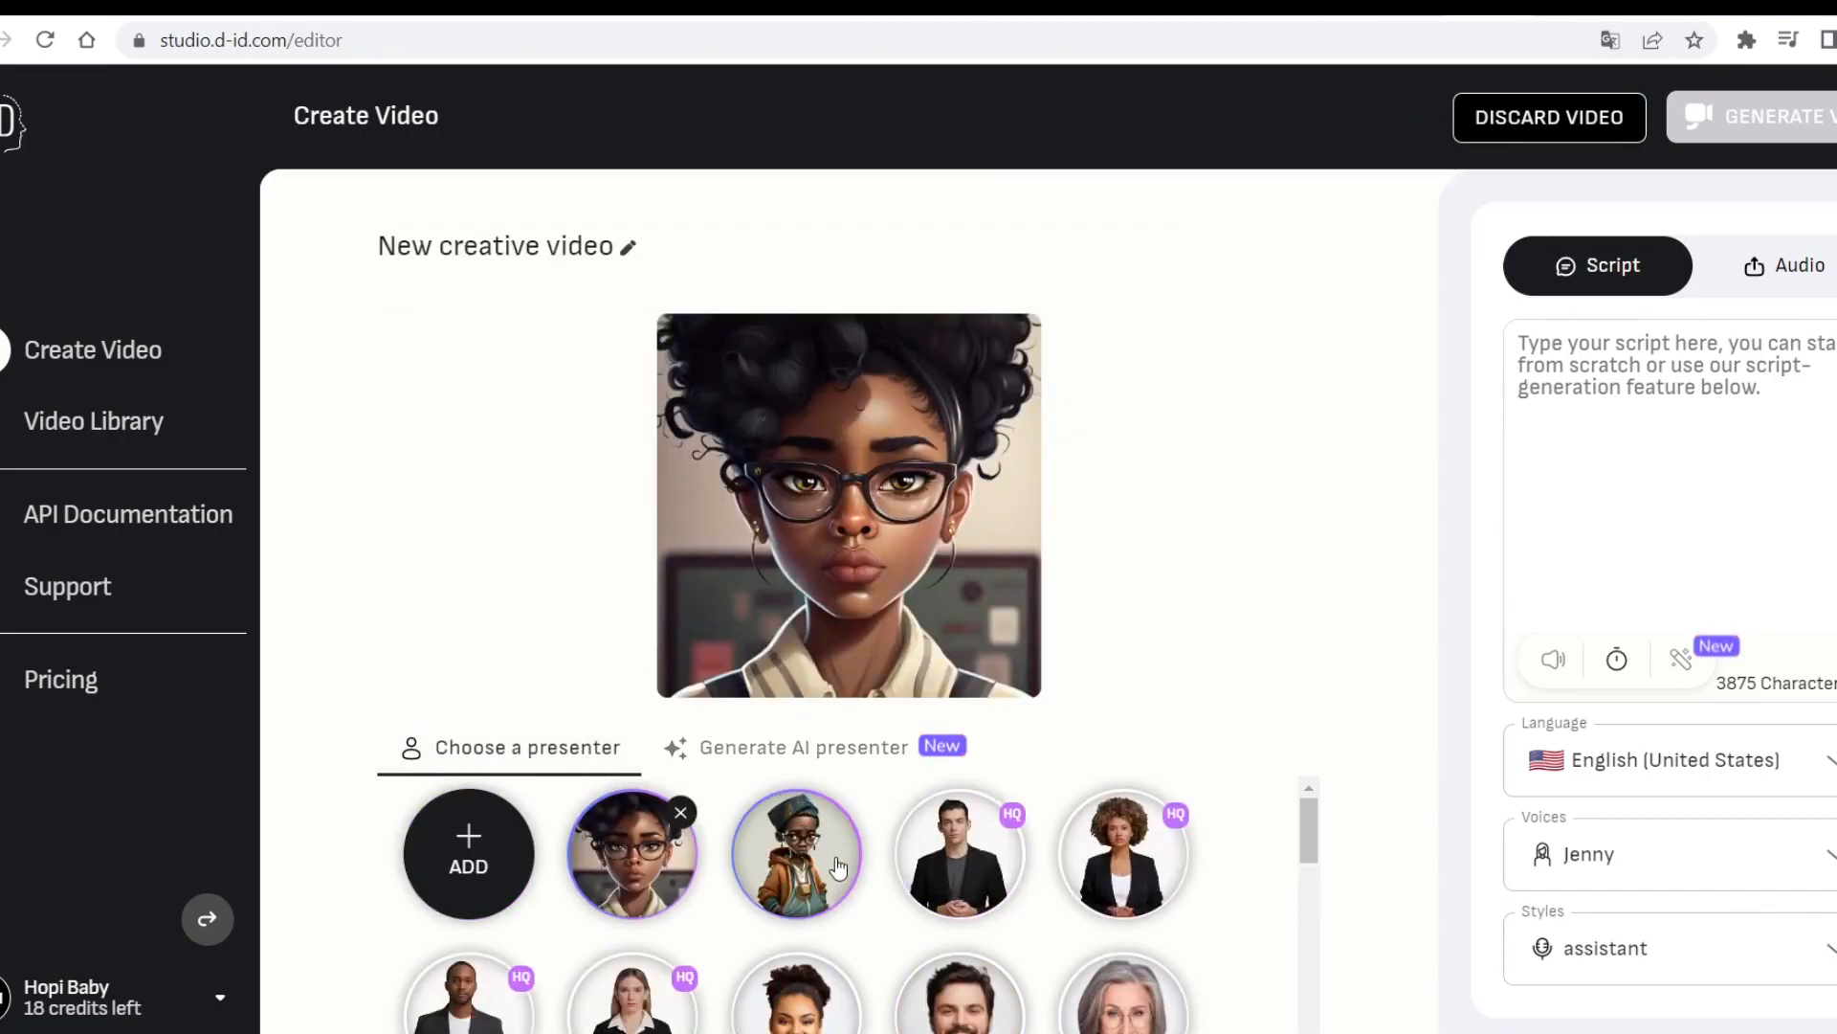
pyautogui.click(478, 854)
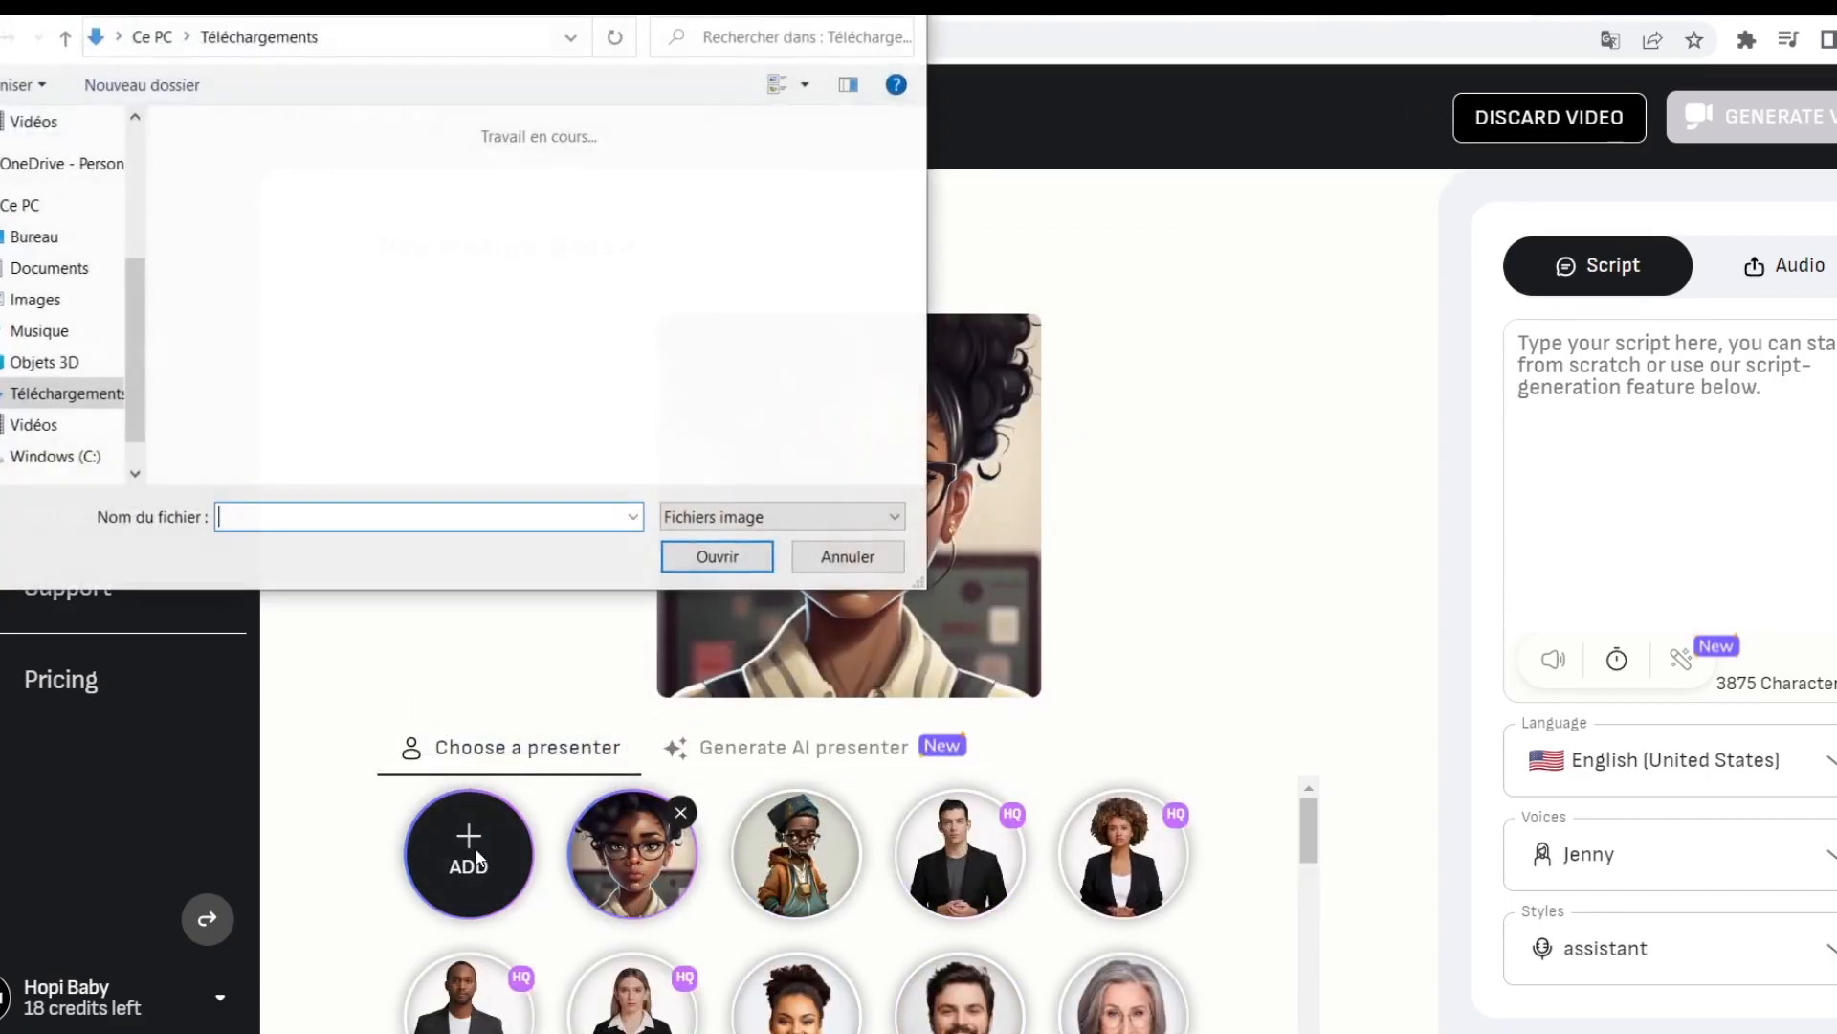
pyautogui.click(344, 197)
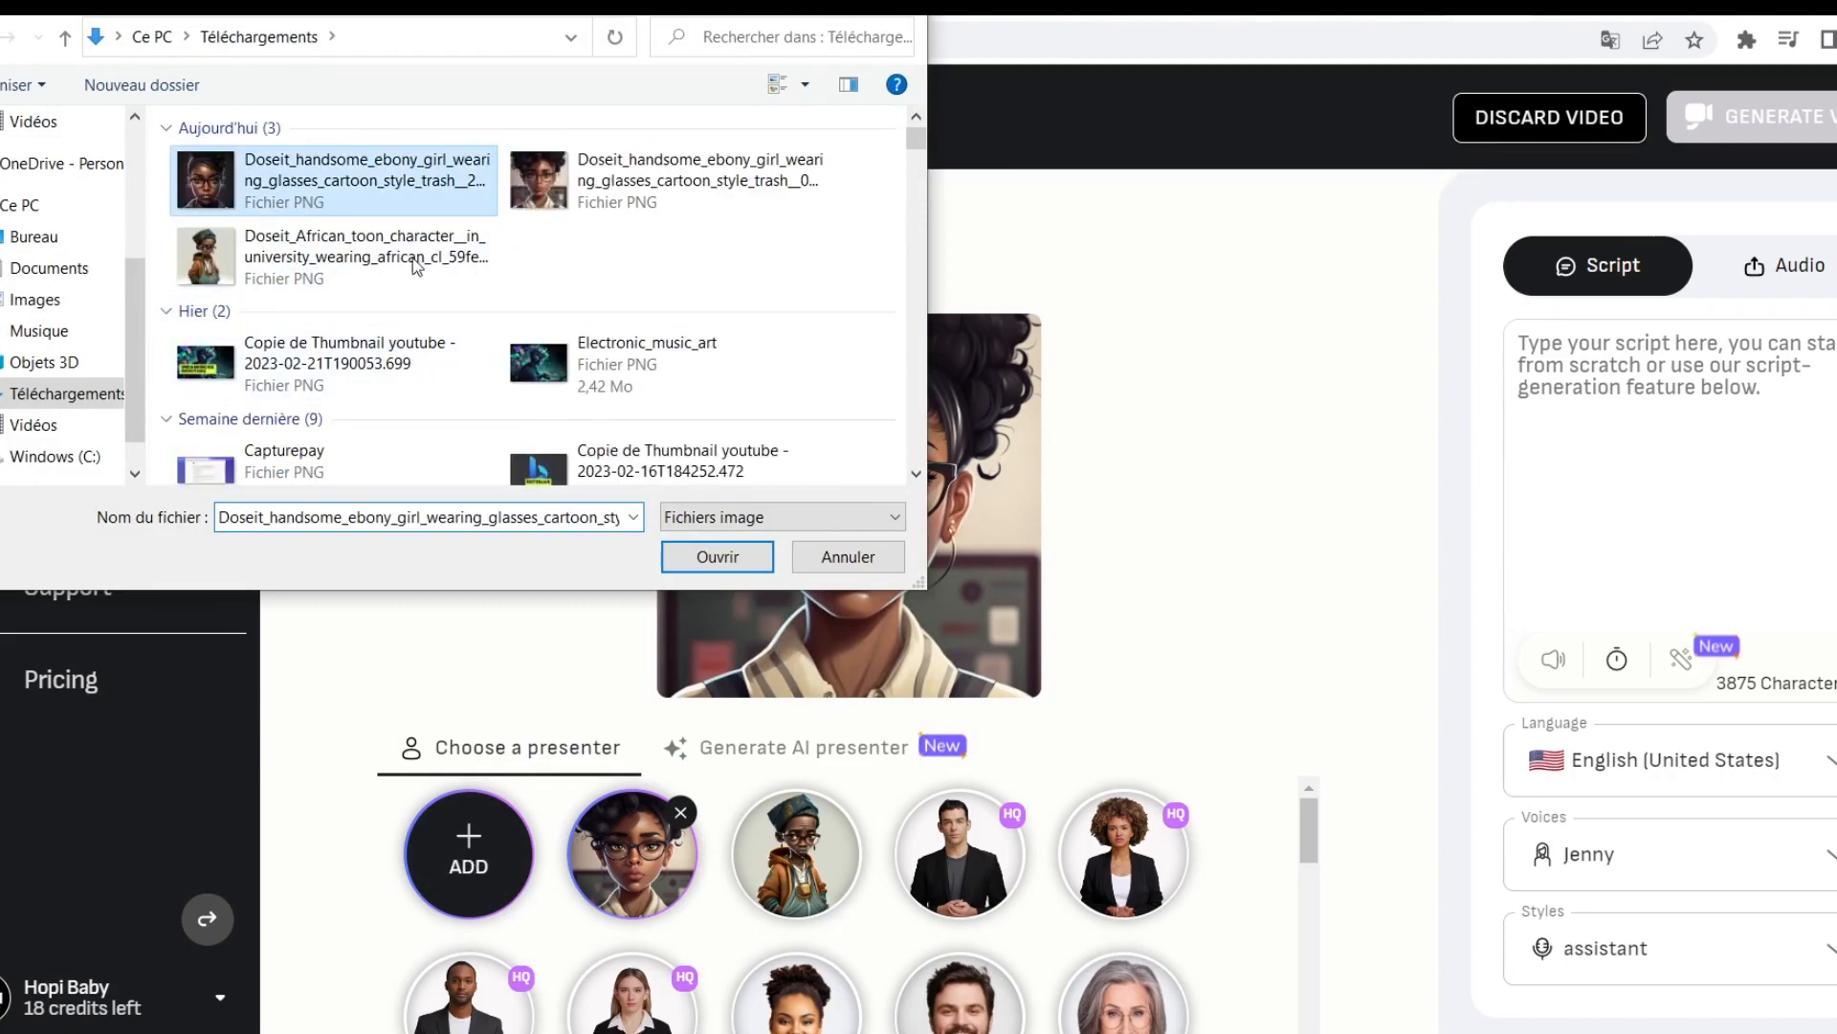
pyautogui.click(718, 556)
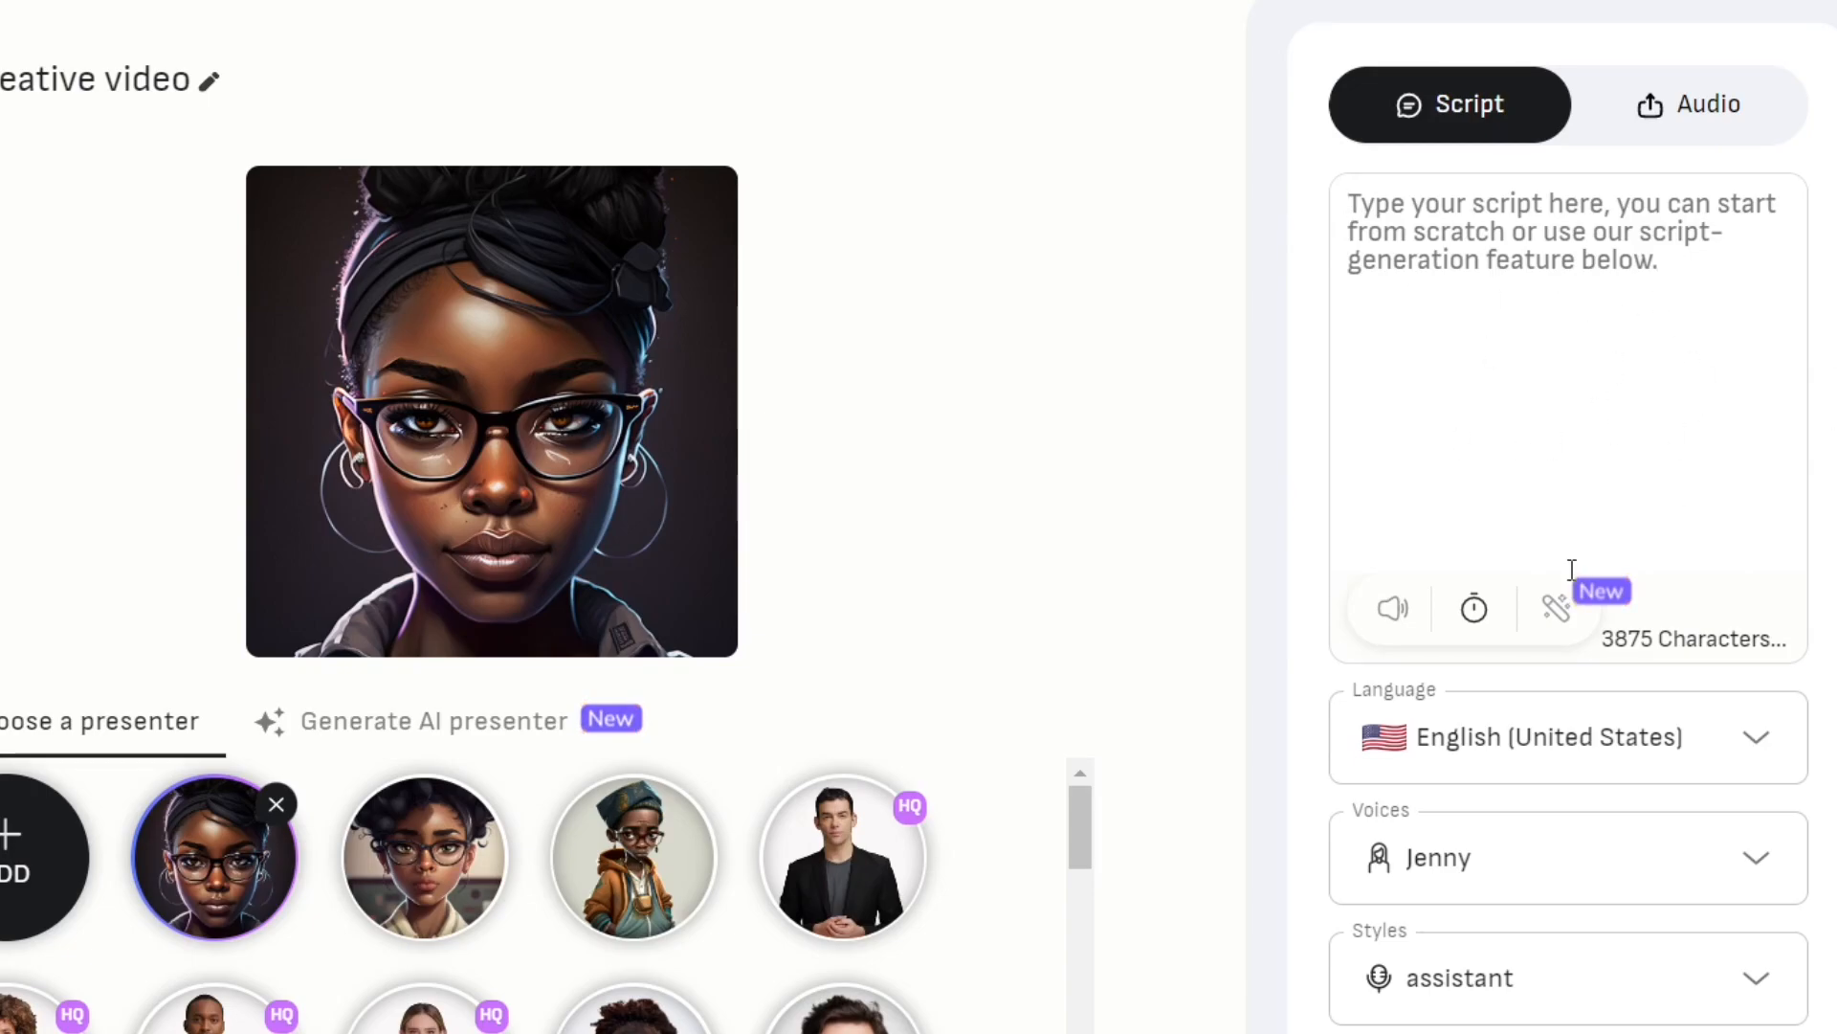
# - Copy the speech paragraph starting "Nous vivons dans une ère de changement" from ChatGPT and paste it as the D-ID video's script
pyautogui.click(1388, 224)
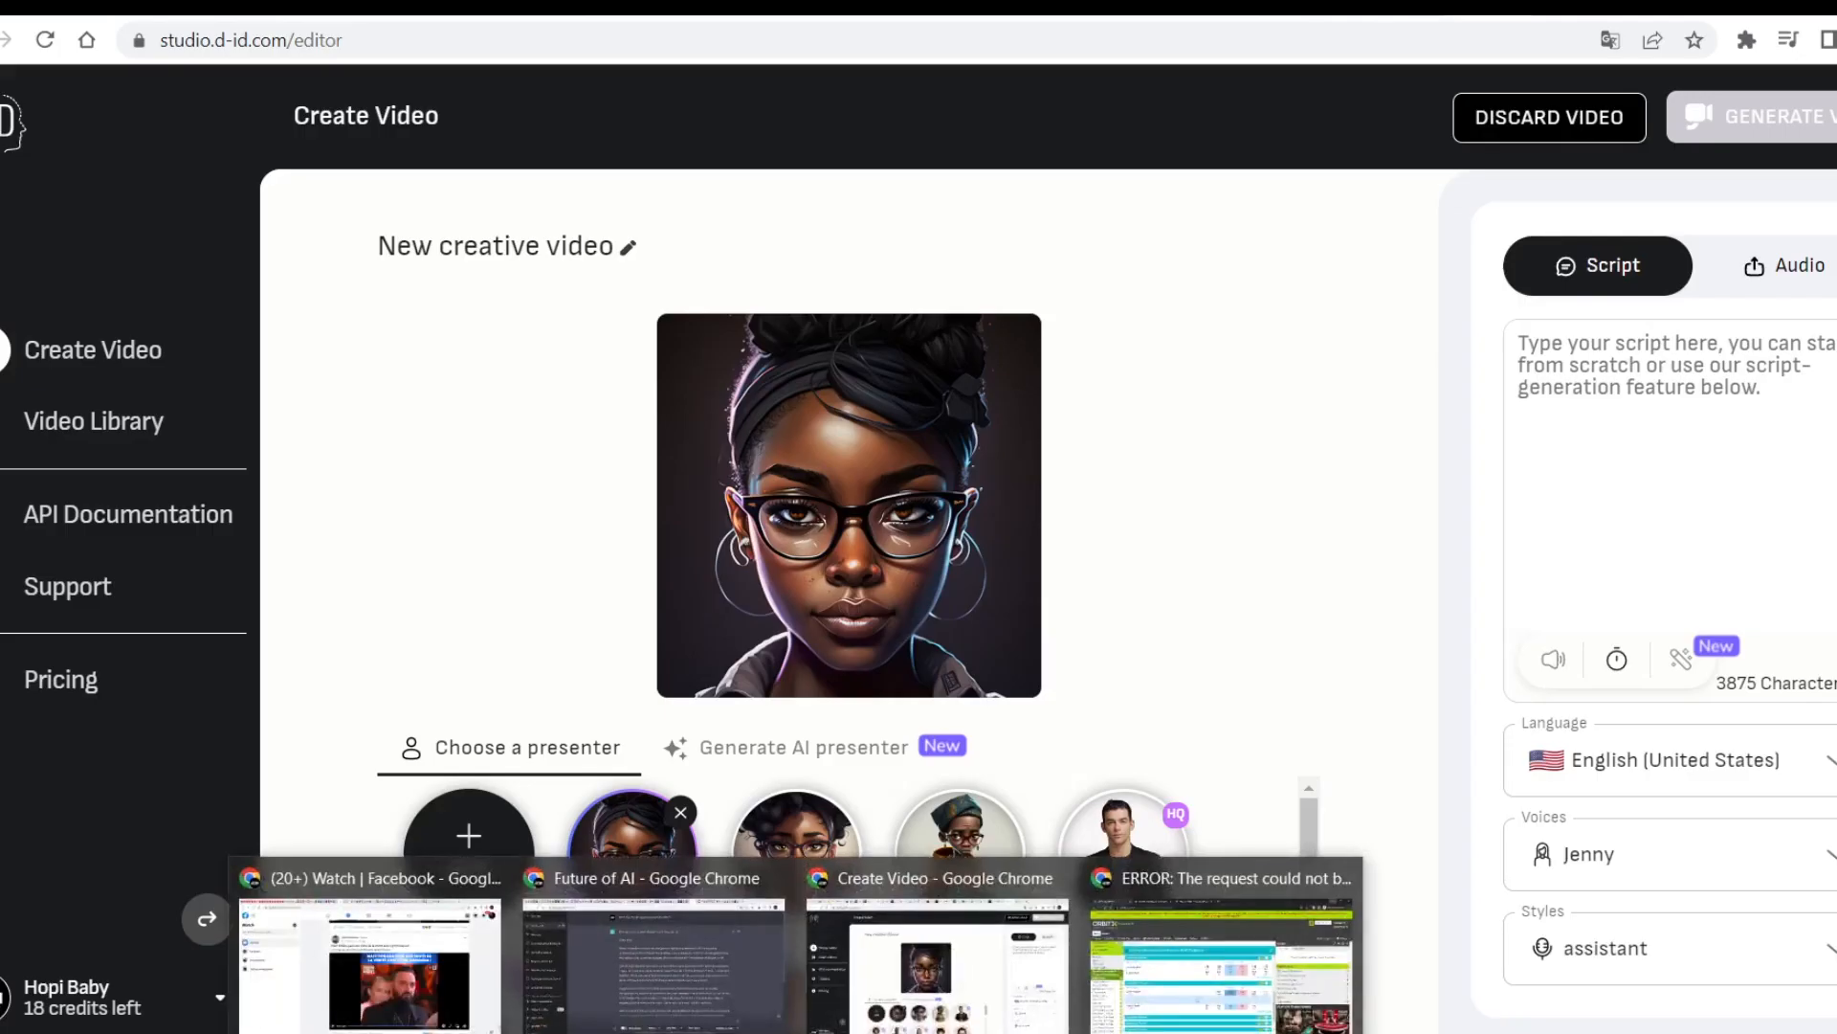
pyautogui.click(660, 957)
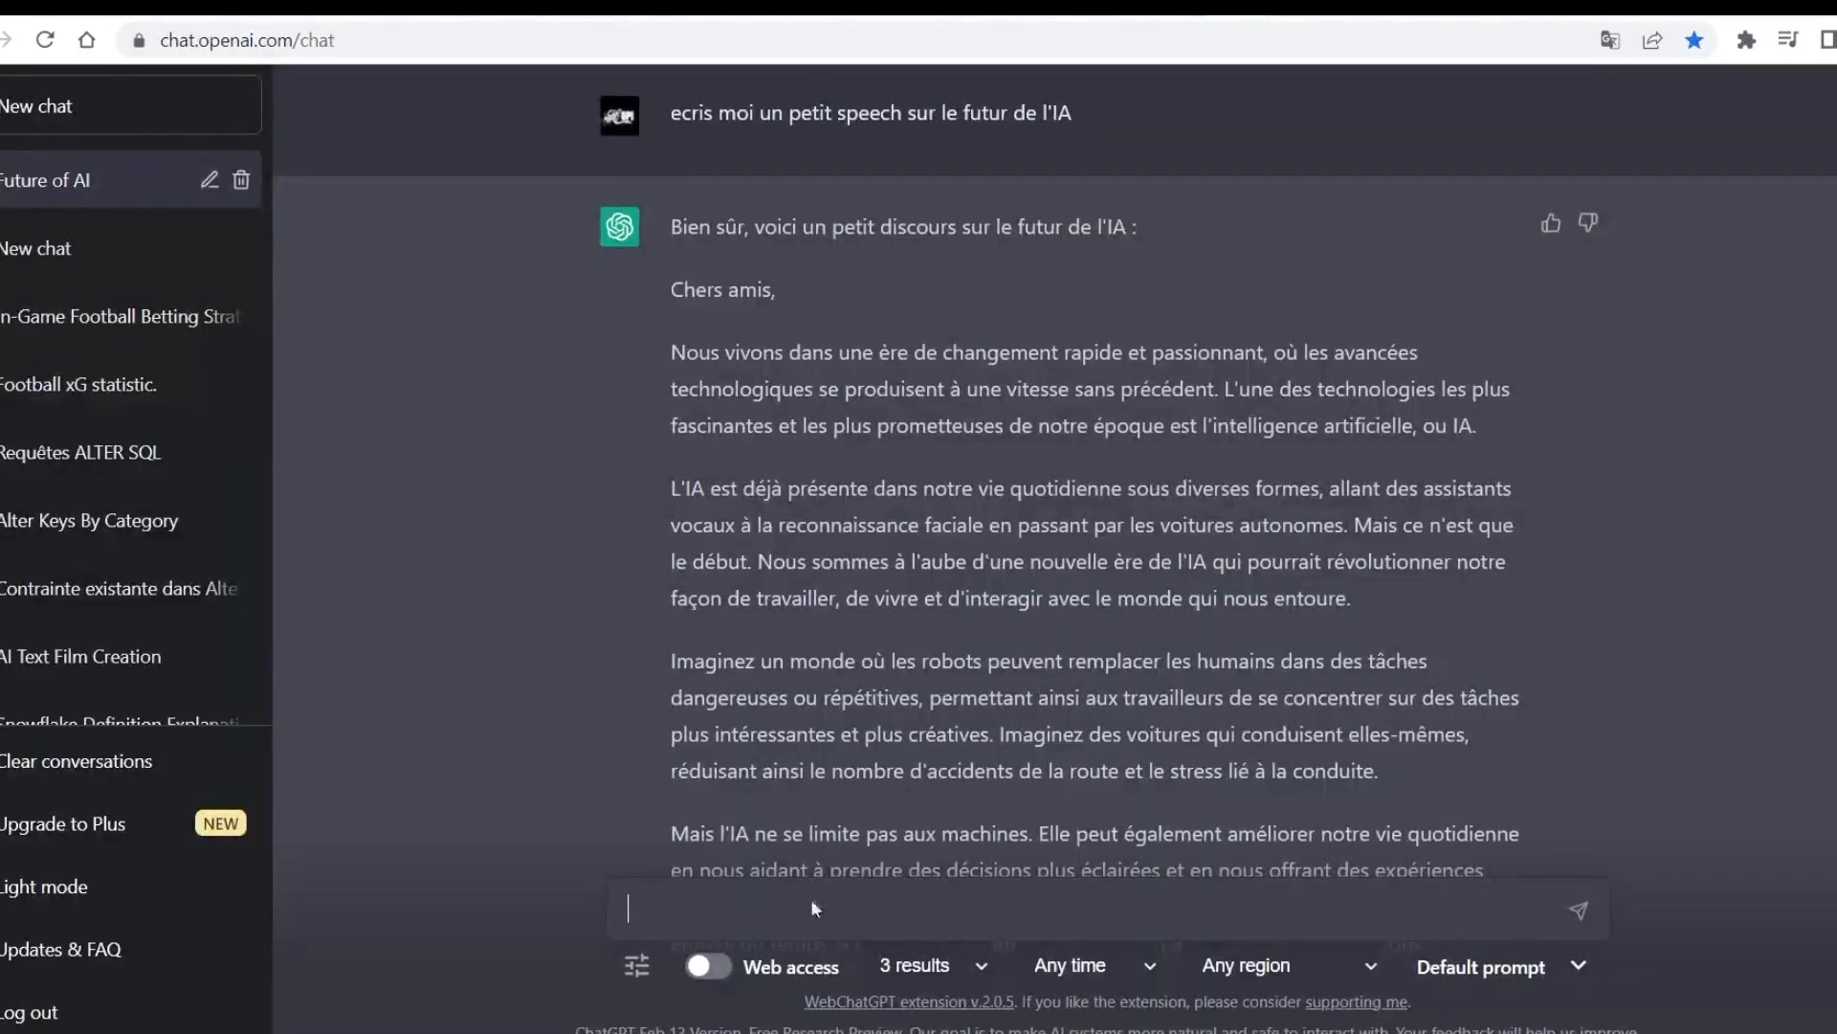
pyautogui.moveTo(1491, 430); pyautogui.dragTo(673, 352)
pyautogui.rightClick(691, 352)
pyautogui.click(884, 359)
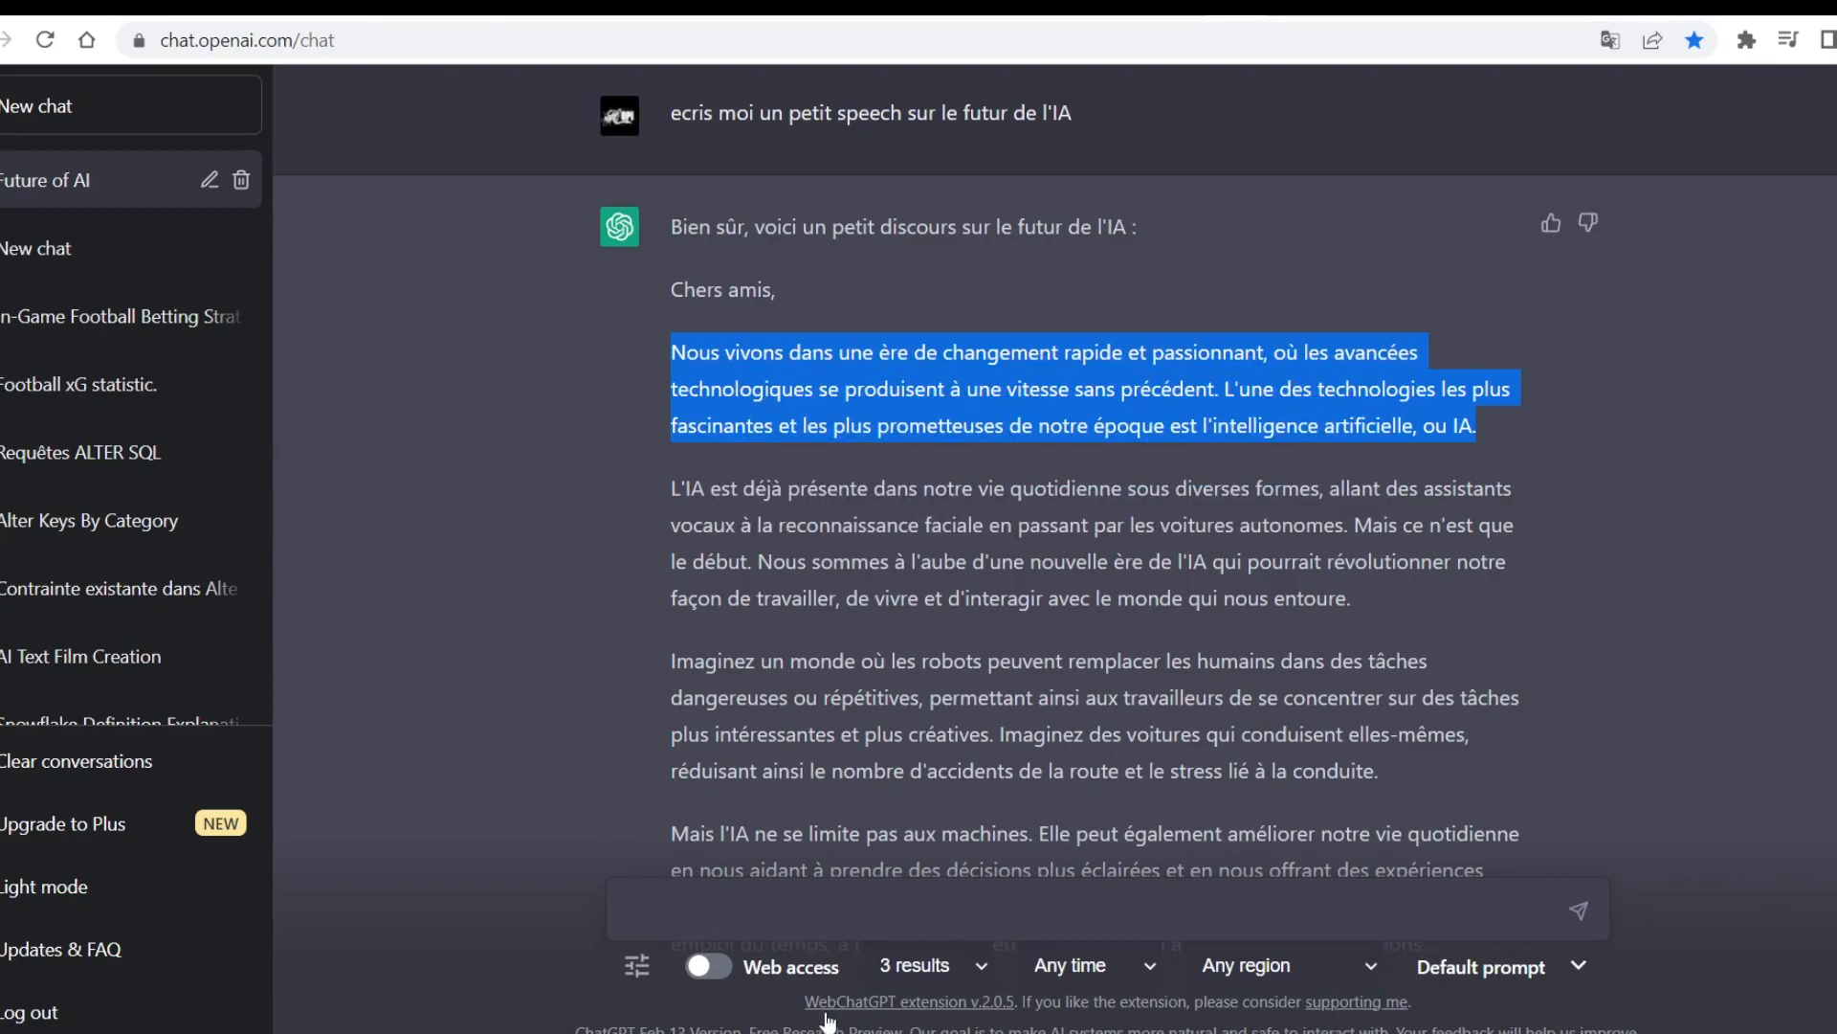
pyautogui.moveTo(834, 1024)
pyautogui.click(976, 947)
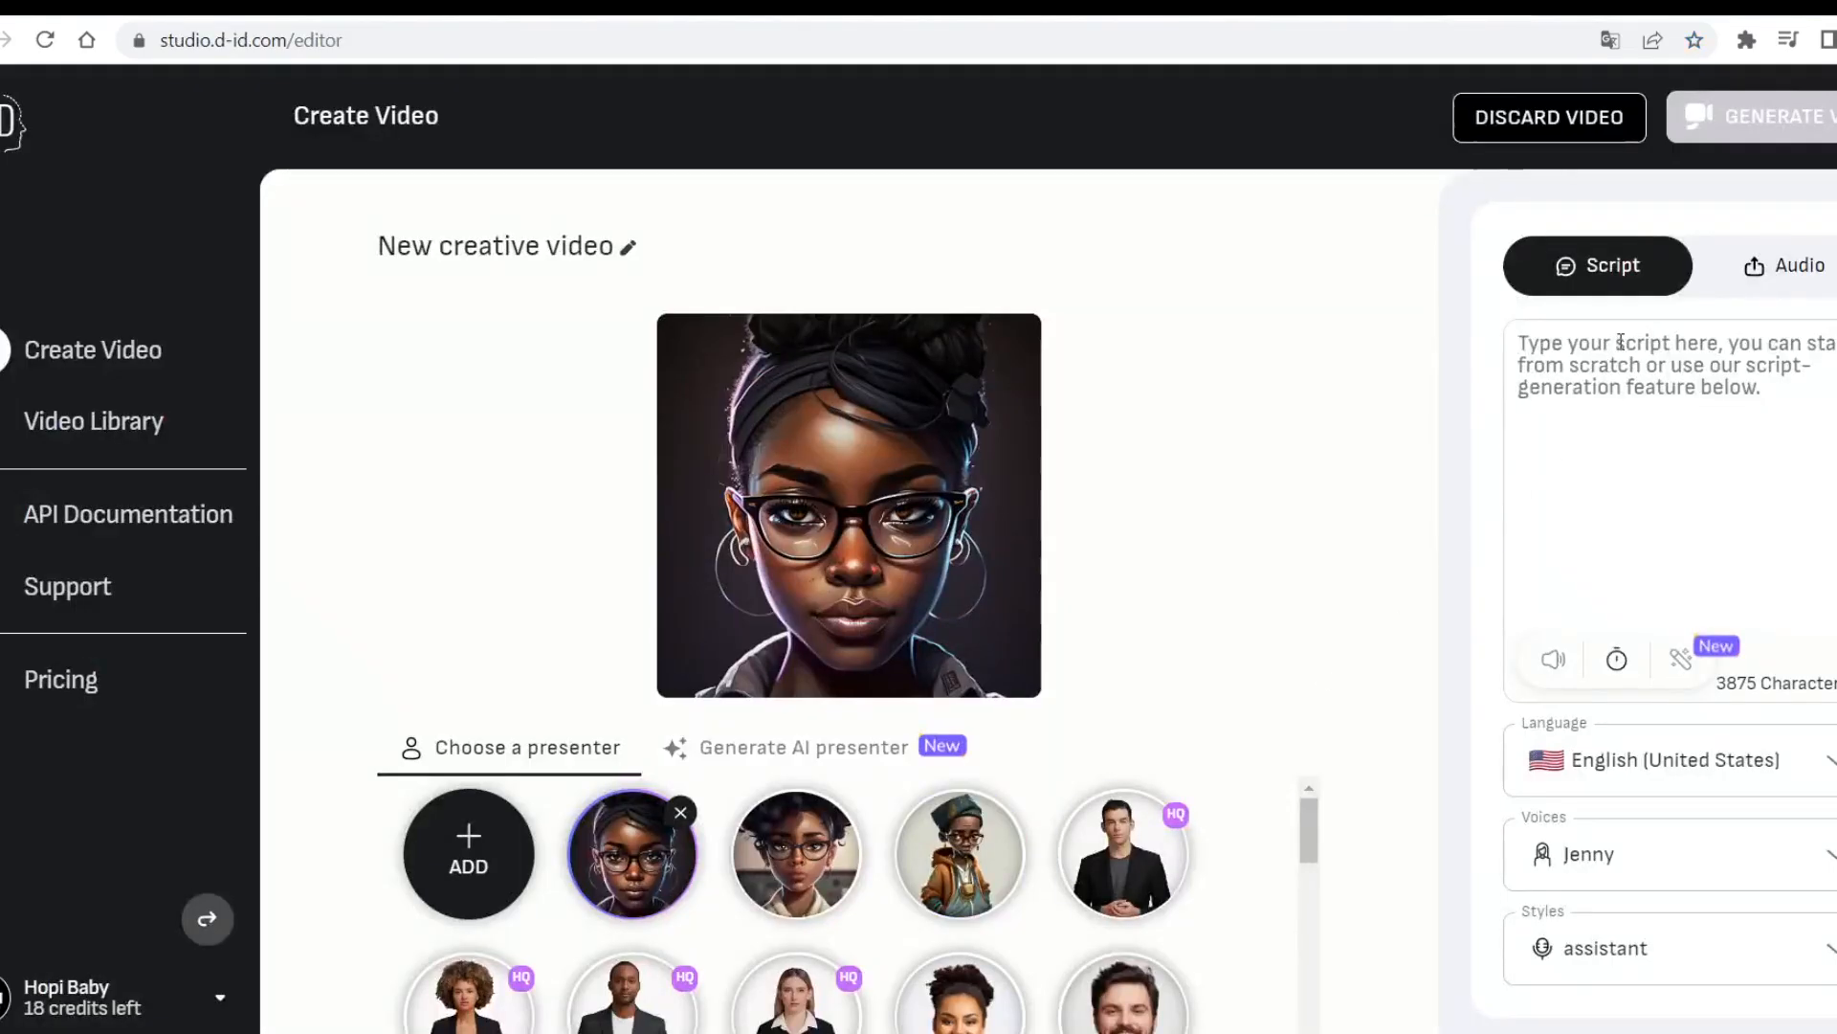
pyautogui.click(1572, 346)
pyautogui.write("Nous vivons dans une ère de changement rapide et passionnante où les avancées technologiques se produisent à une vitesse sans précédent. L'une des technologies les plus fascinantes et les plus prometteuses de notre époque est l'intelligence artificielle, ou IA.")
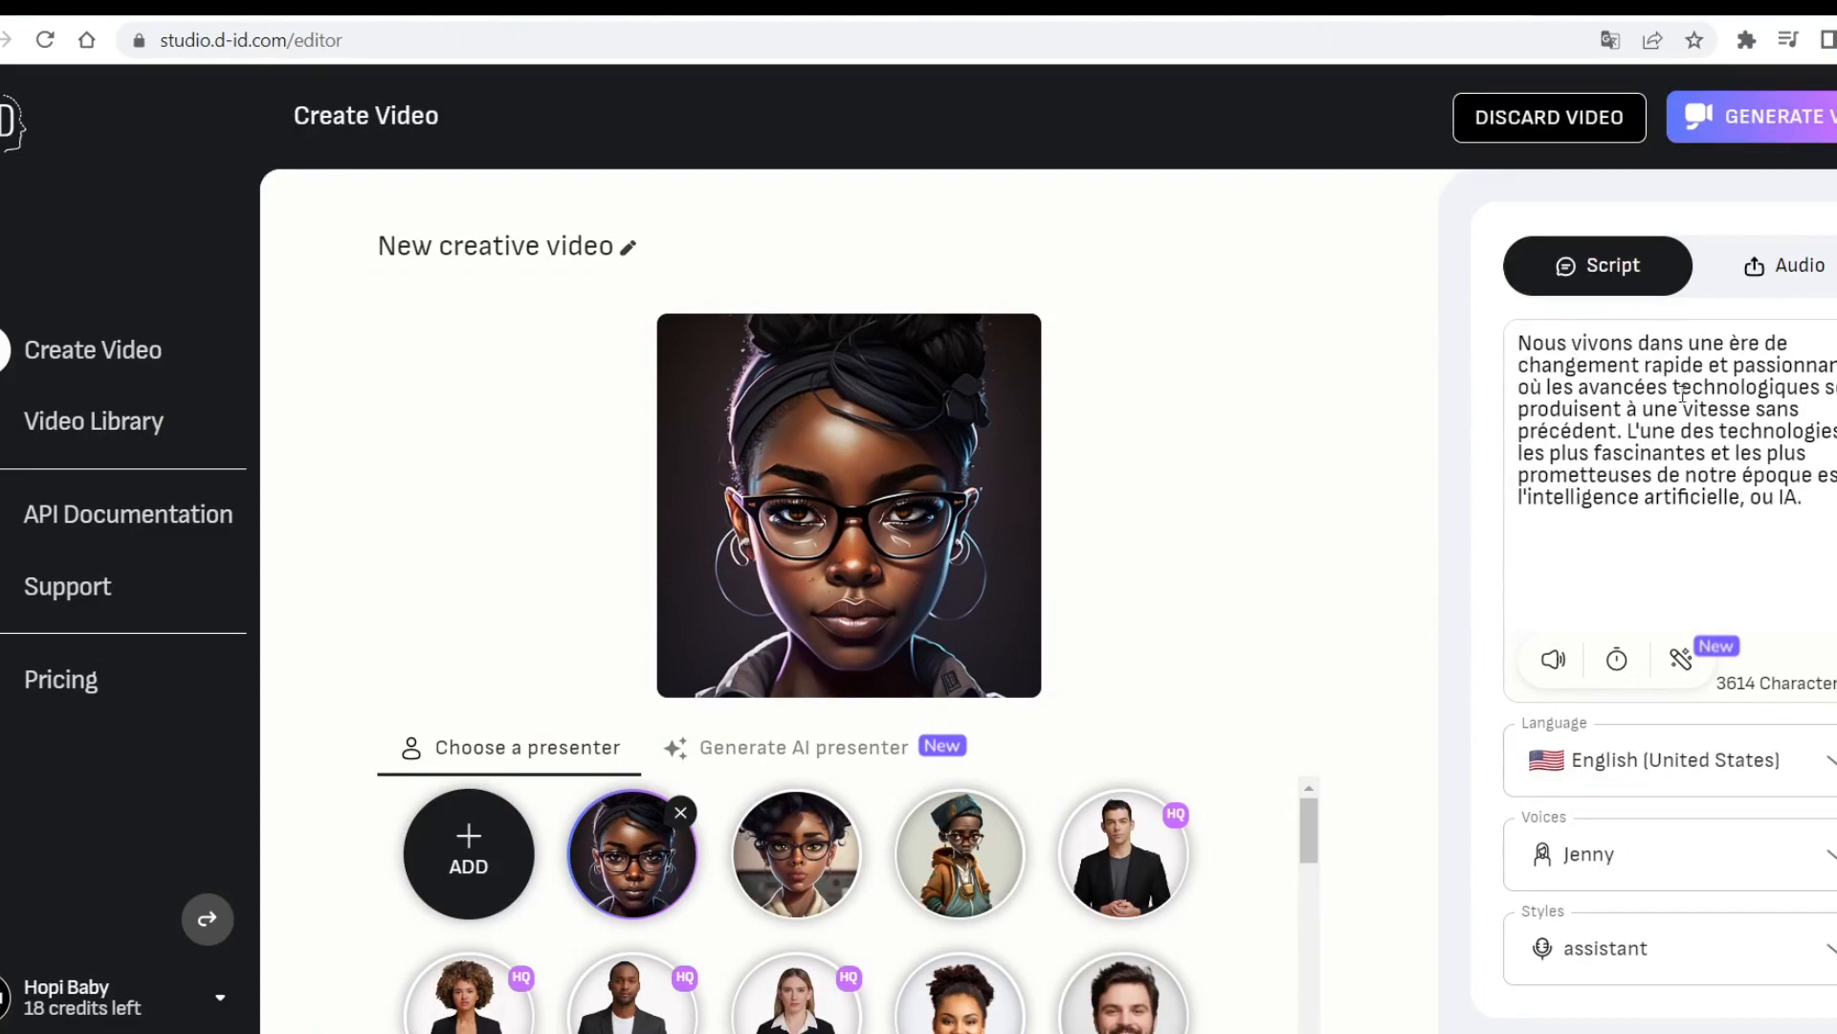
# - Look at the option for uploading your own voice as audio, and return to the text script
pyautogui.moveTo(1815, 497); pyautogui.dragTo(1528, 335)
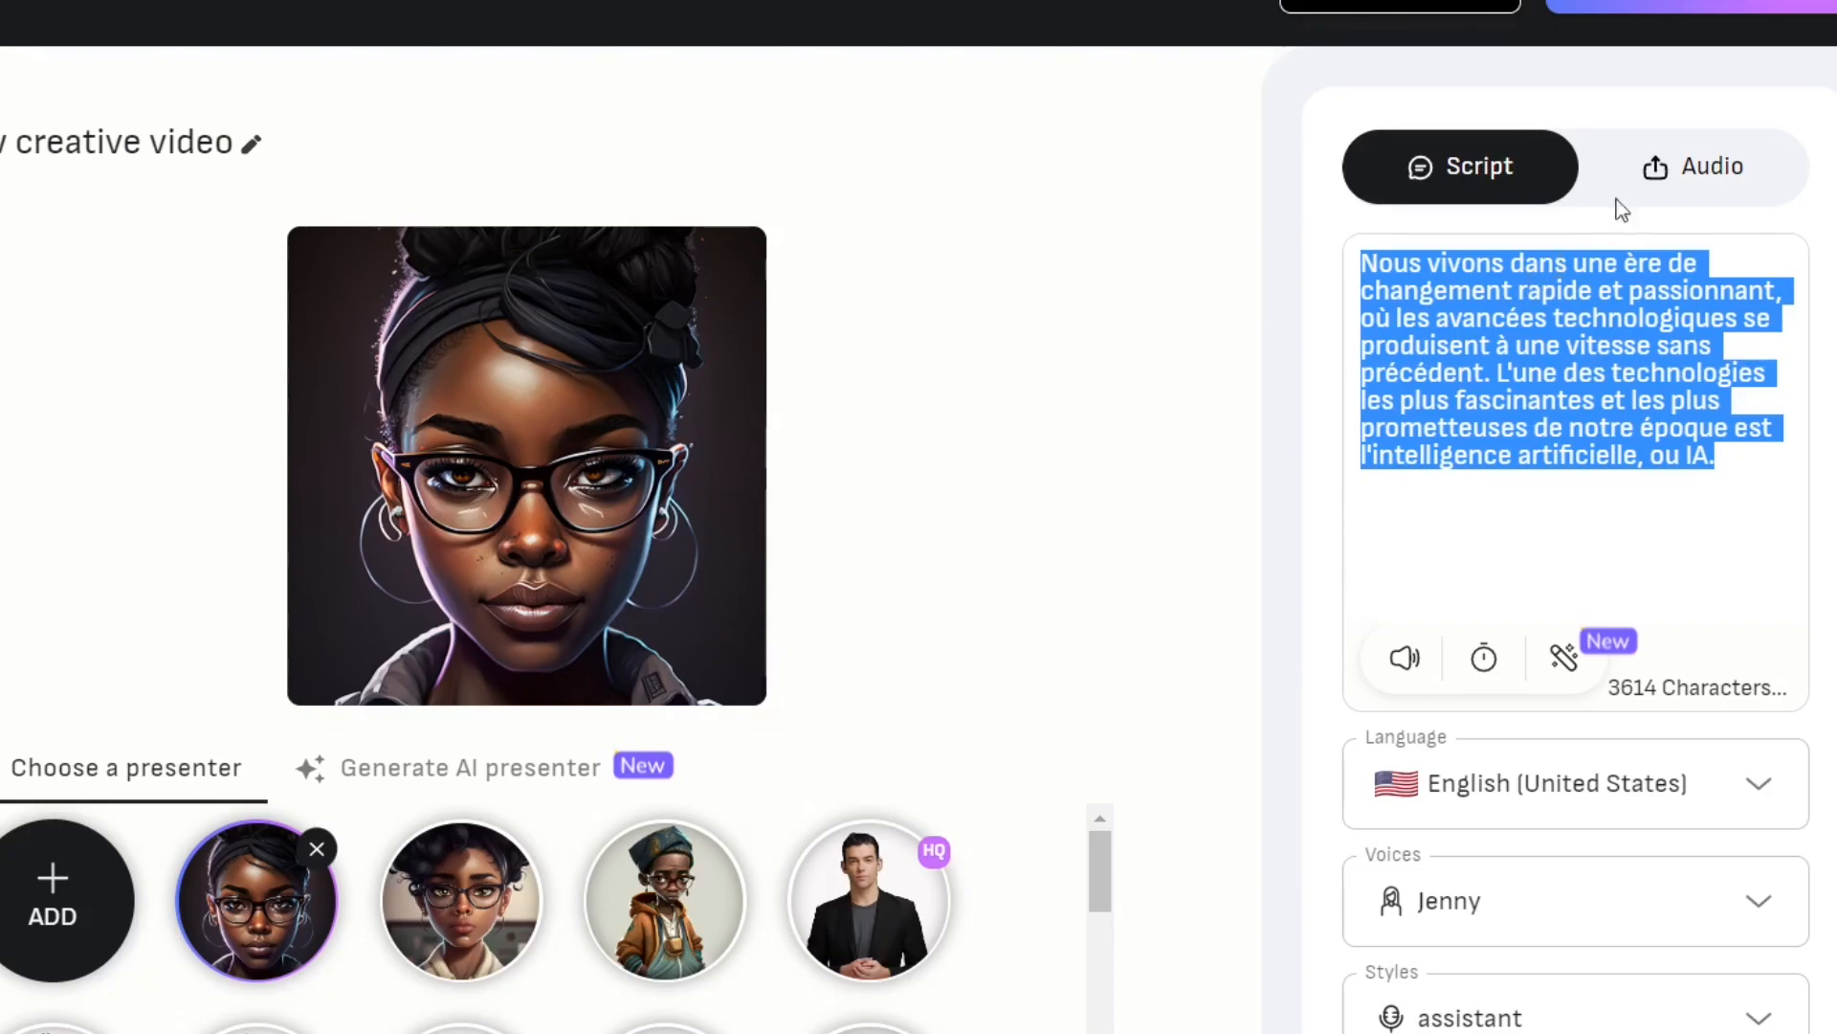
pyautogui.click(1831, 272)
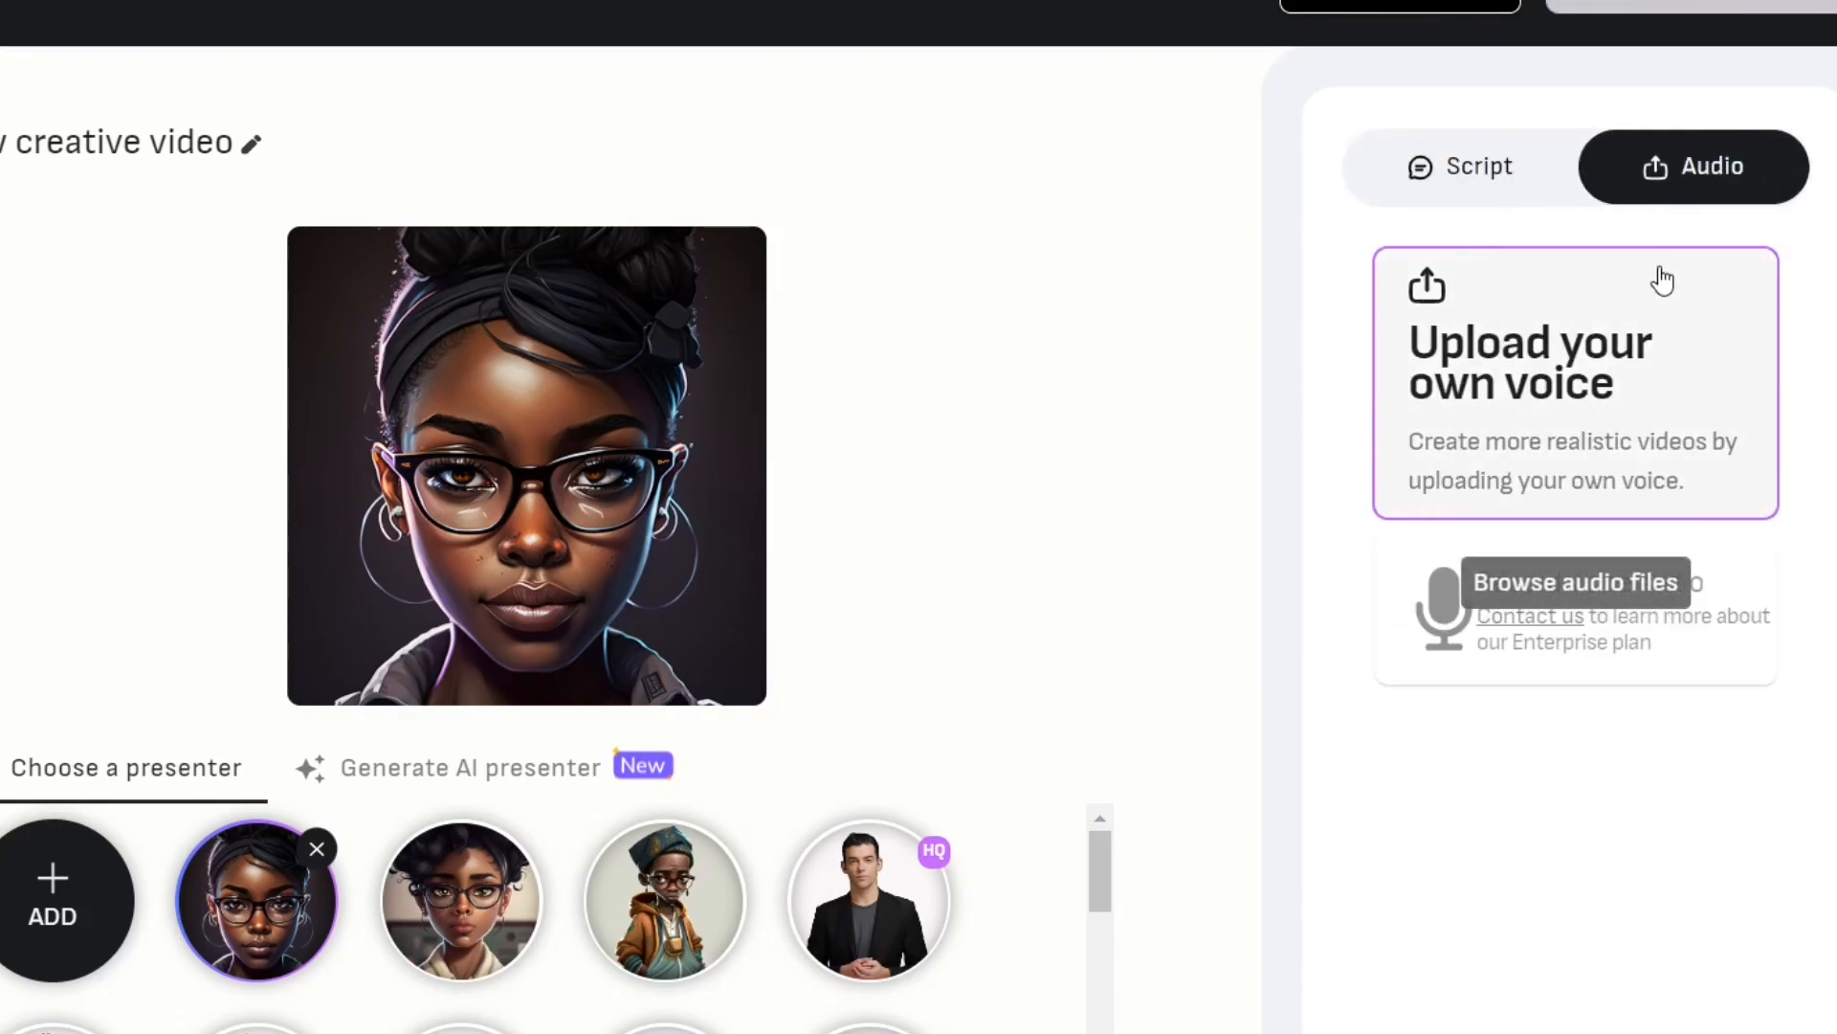
pyautogui.click(1503, 175)
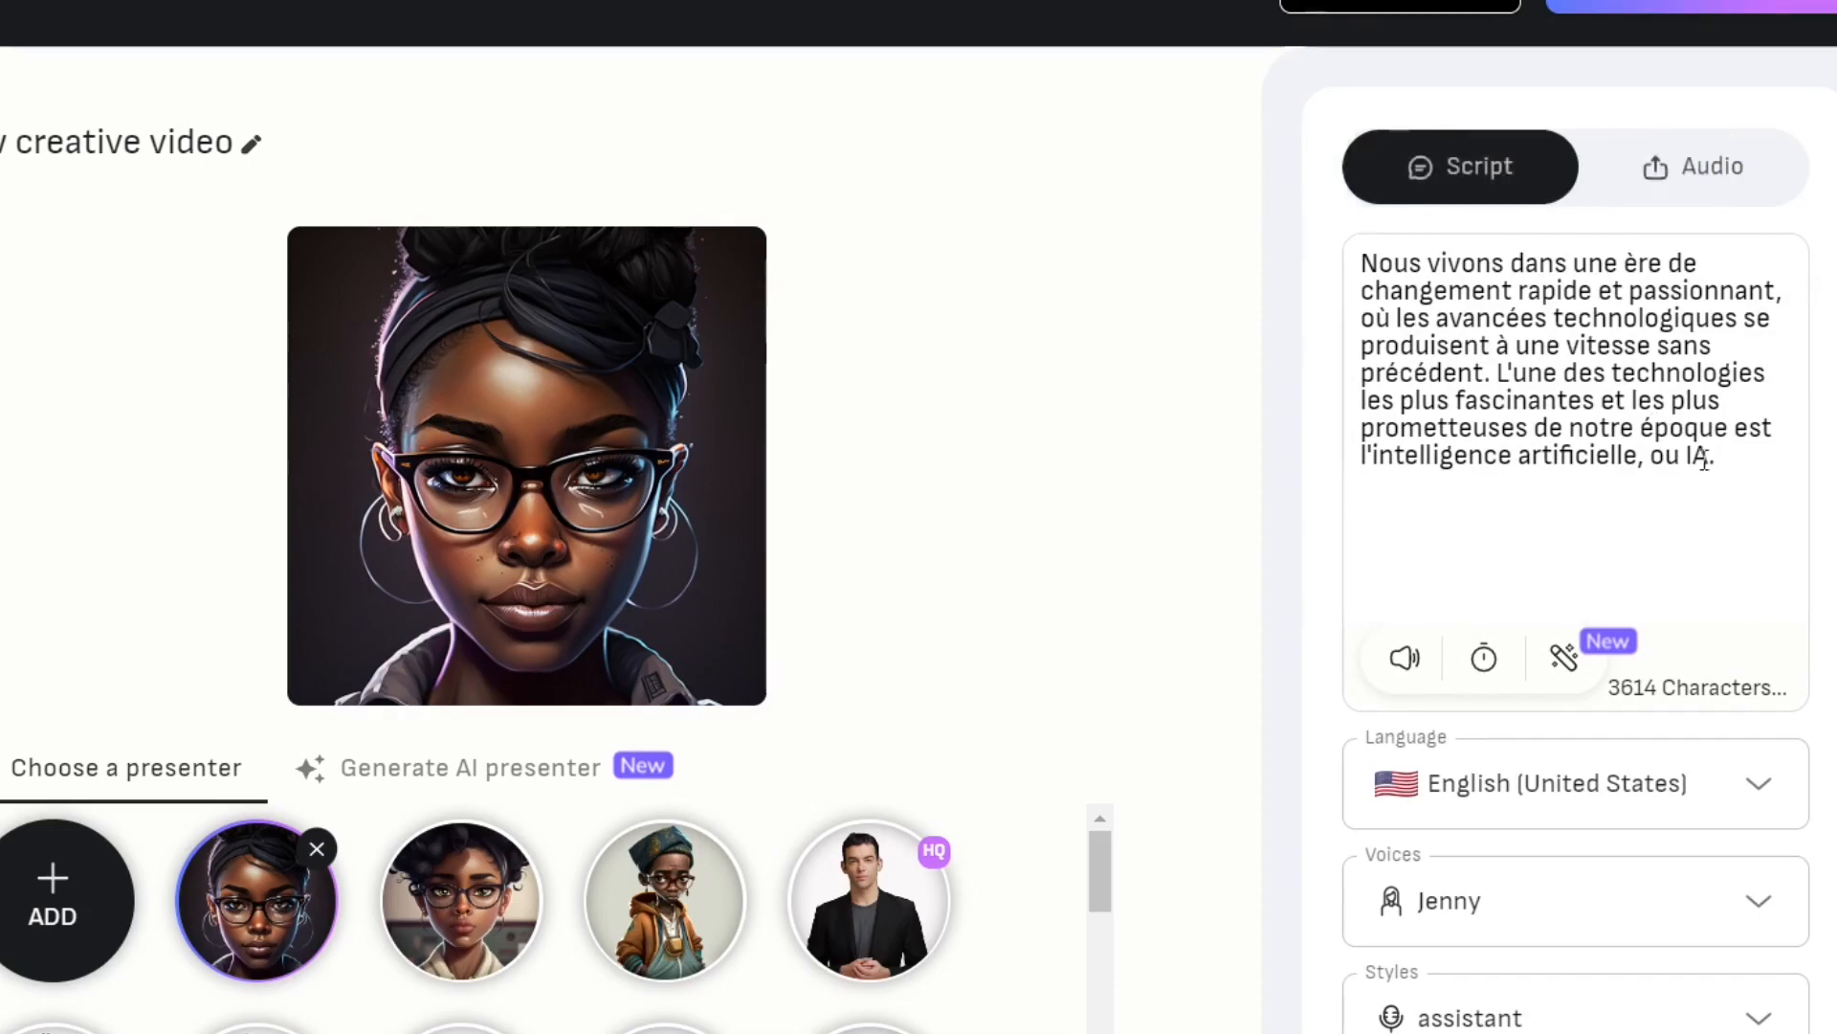
# - Set the script's language to French (France)
pyautogui.click(1763, 783)
pyautogui.click(1767, 786)
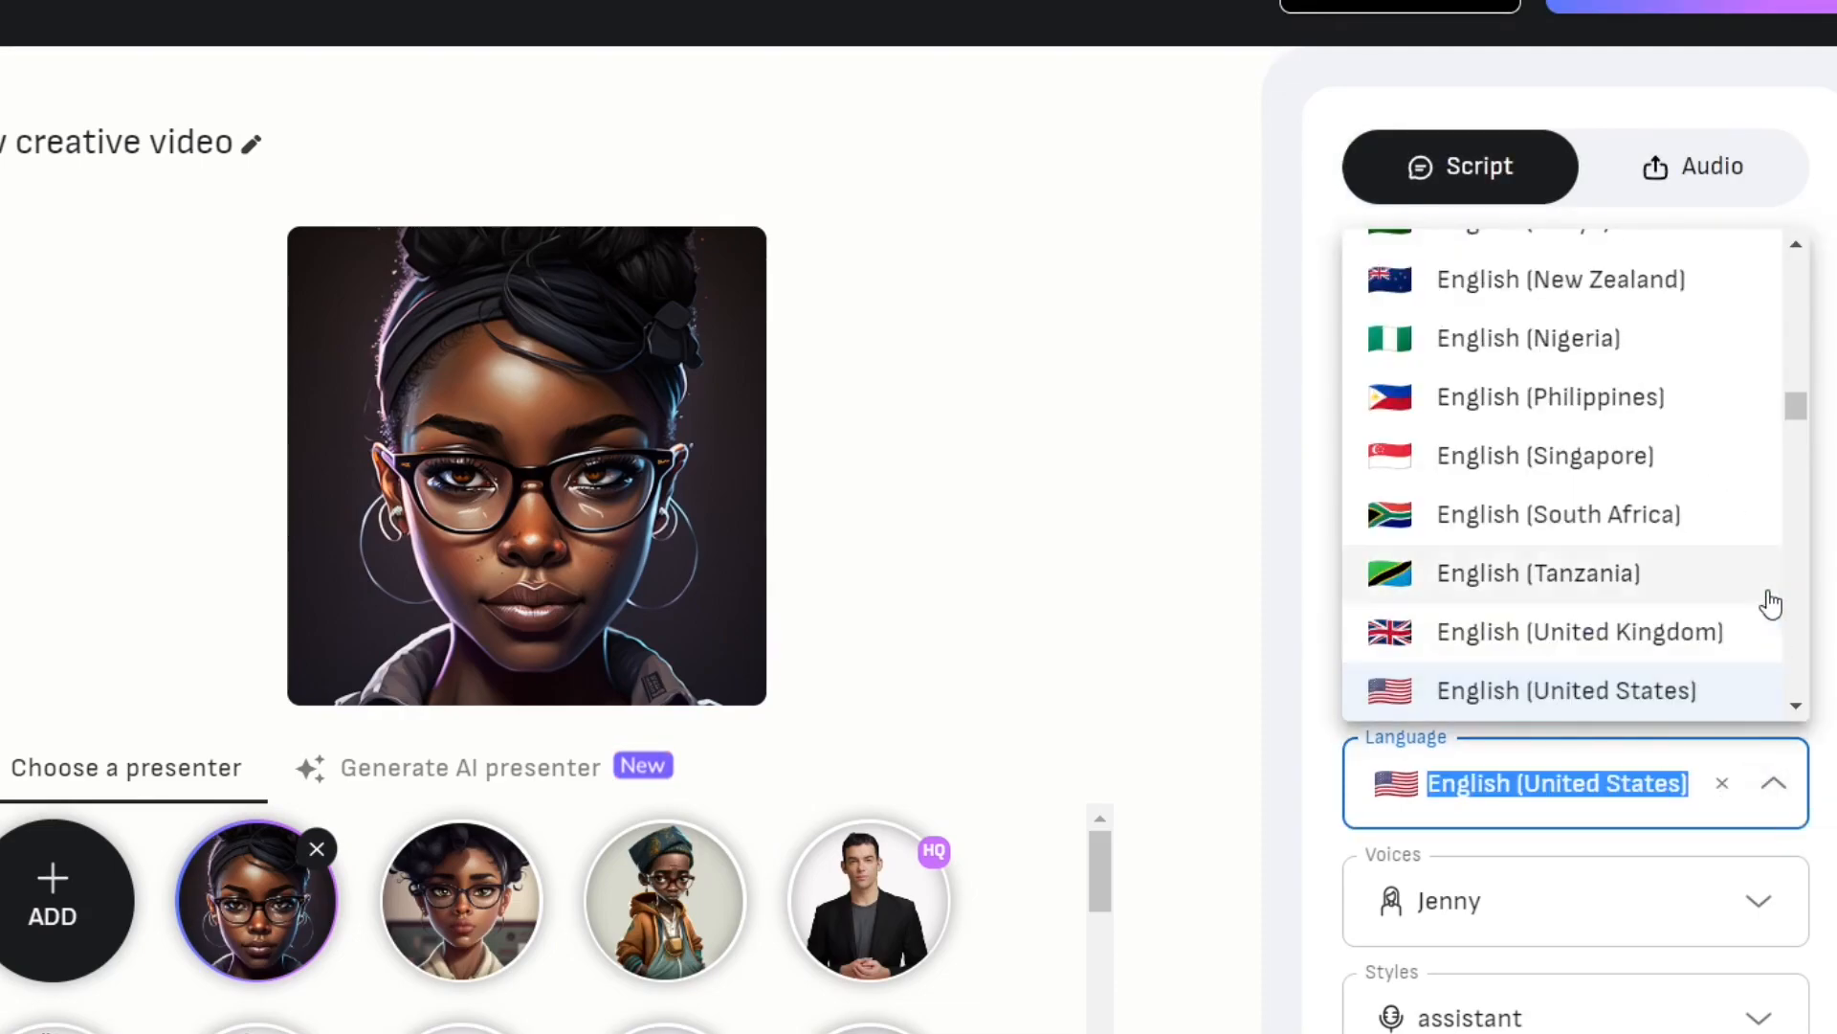
pyautogui.scroll(-5, 1764, 603)
pyautogui.scroll(2, 1766, 605)
pyautogui.click(1542, 389)
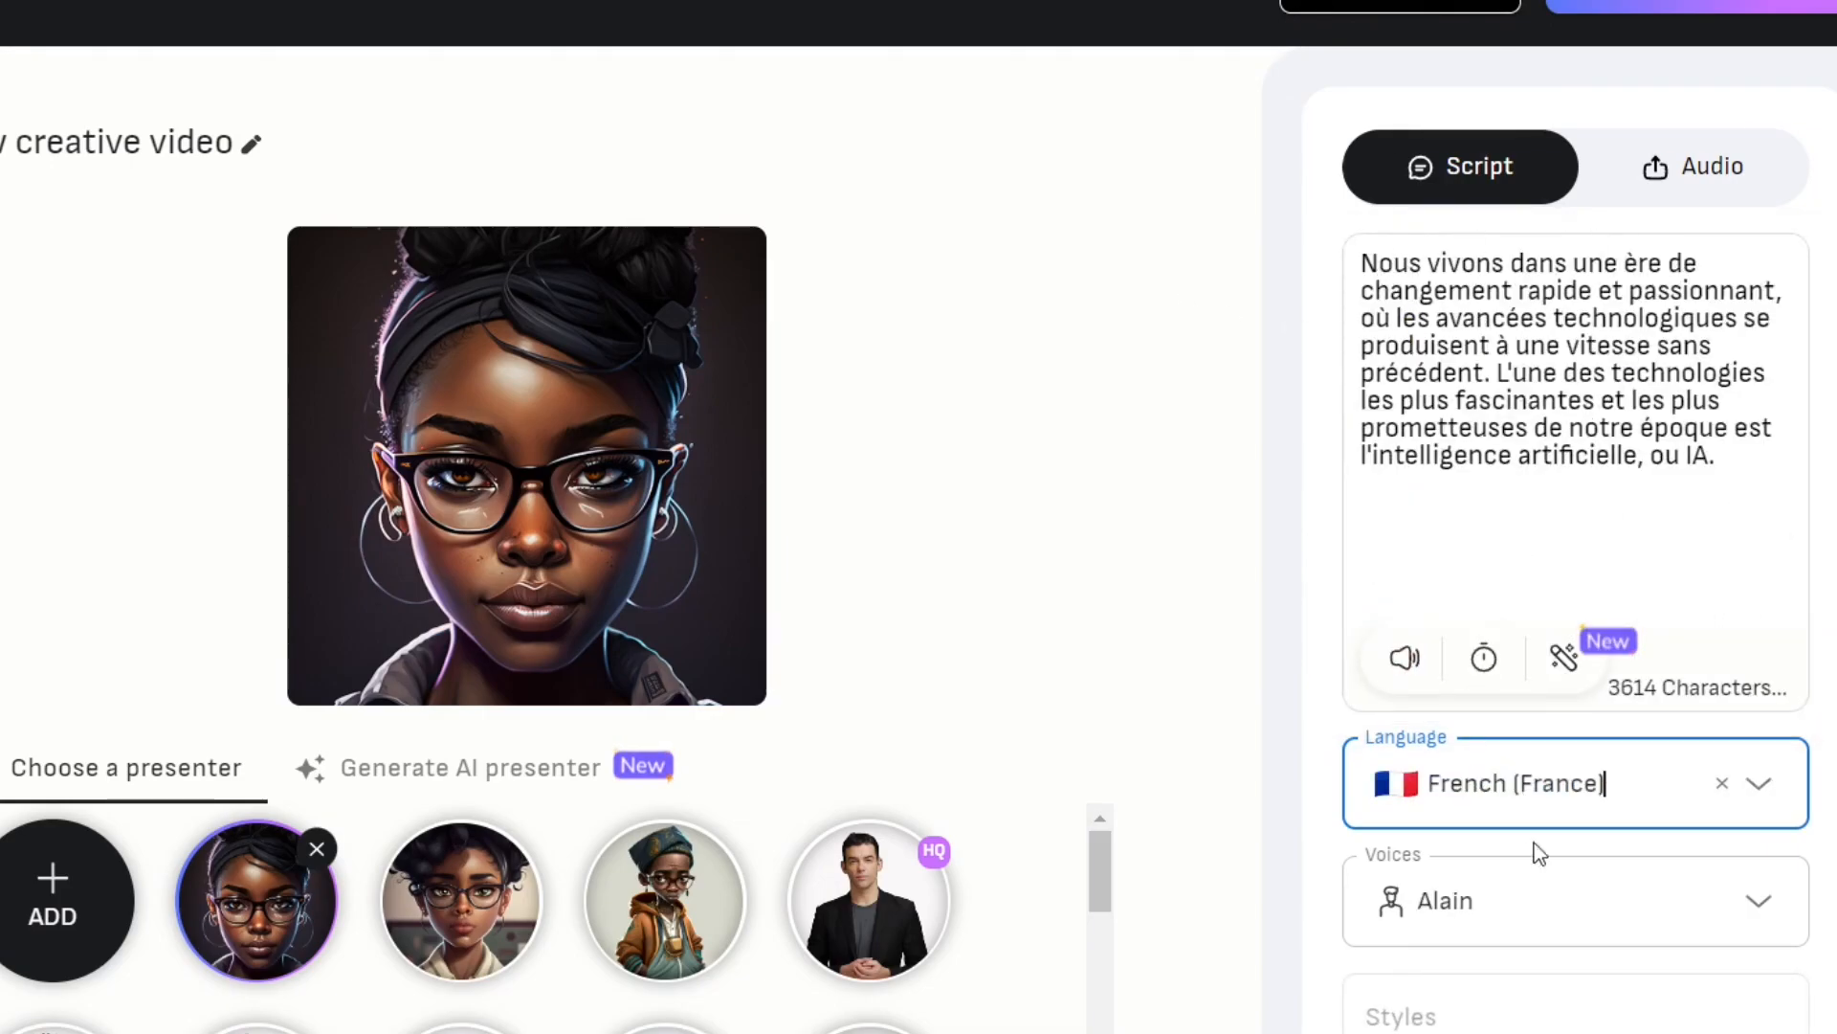
# - Look through the French male and female voices and choose the female voice Coralie
pyautogui.click(1565, 901)
pyautogui.scroll(-3, 1662, 726)
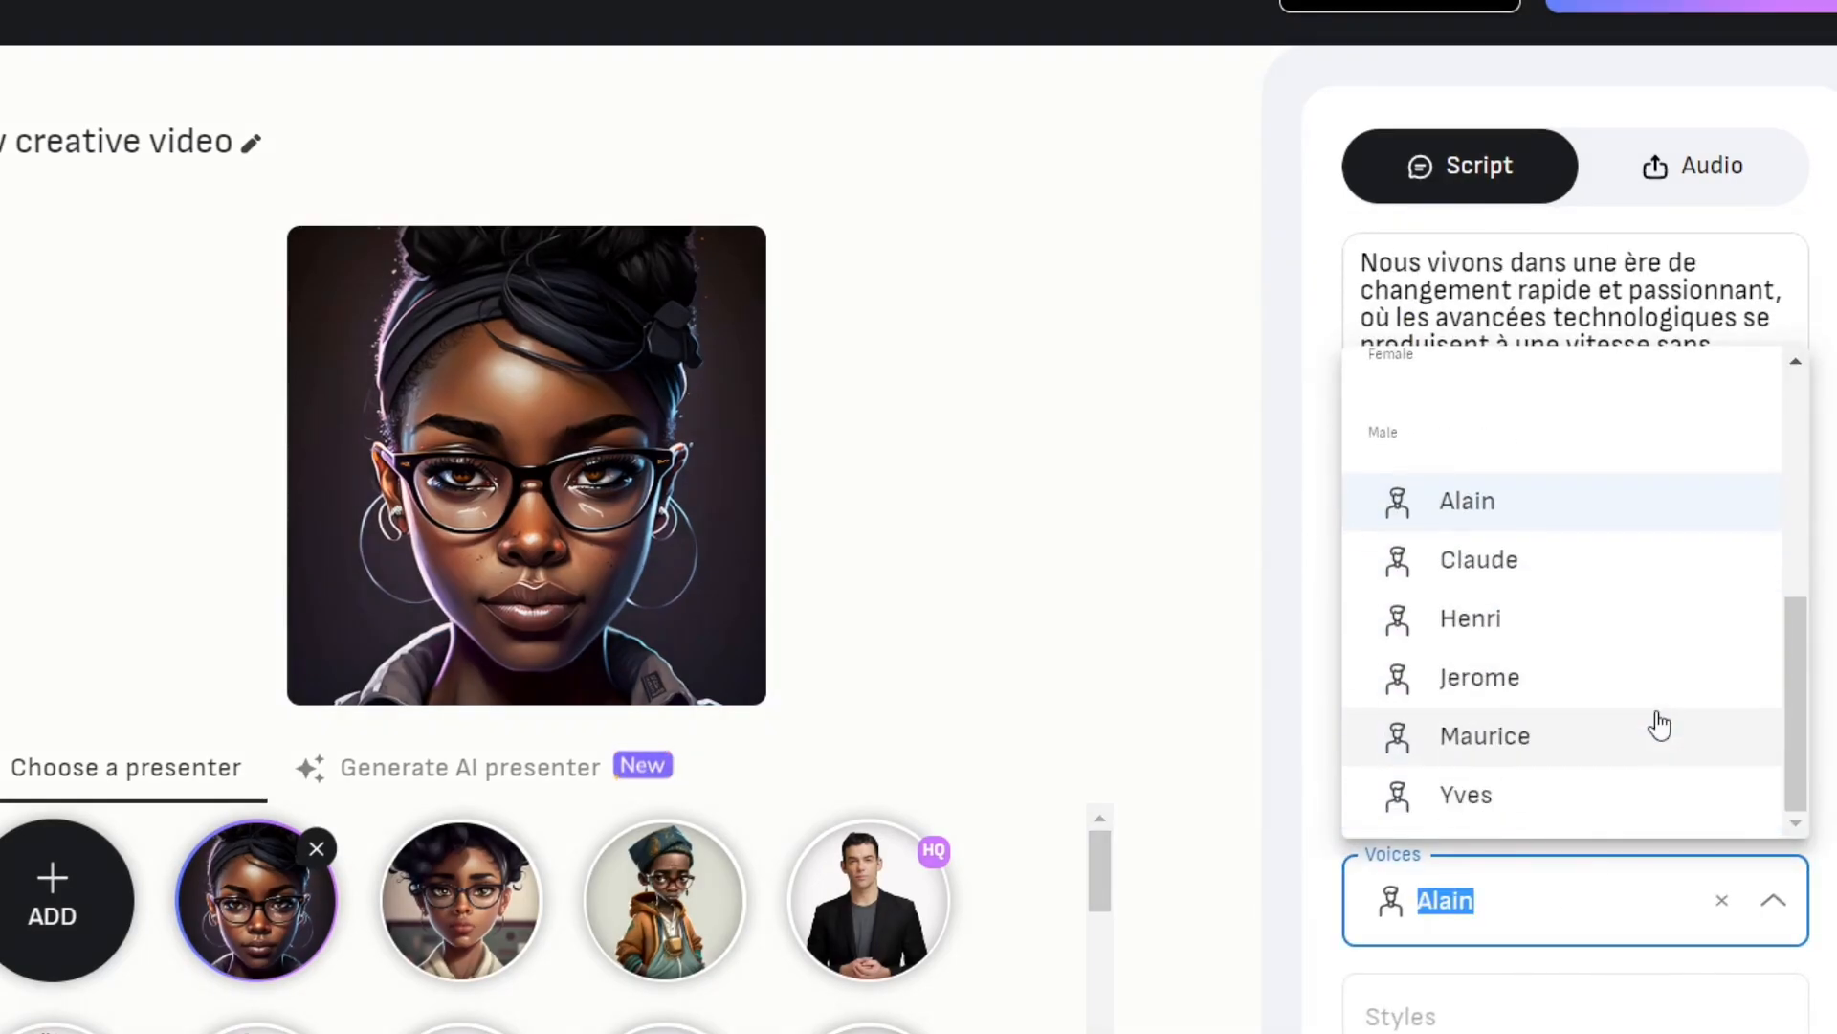
pyautogui.scroll(3, 1662, 727)
pyautogui.scroll(3, 1663, 732)
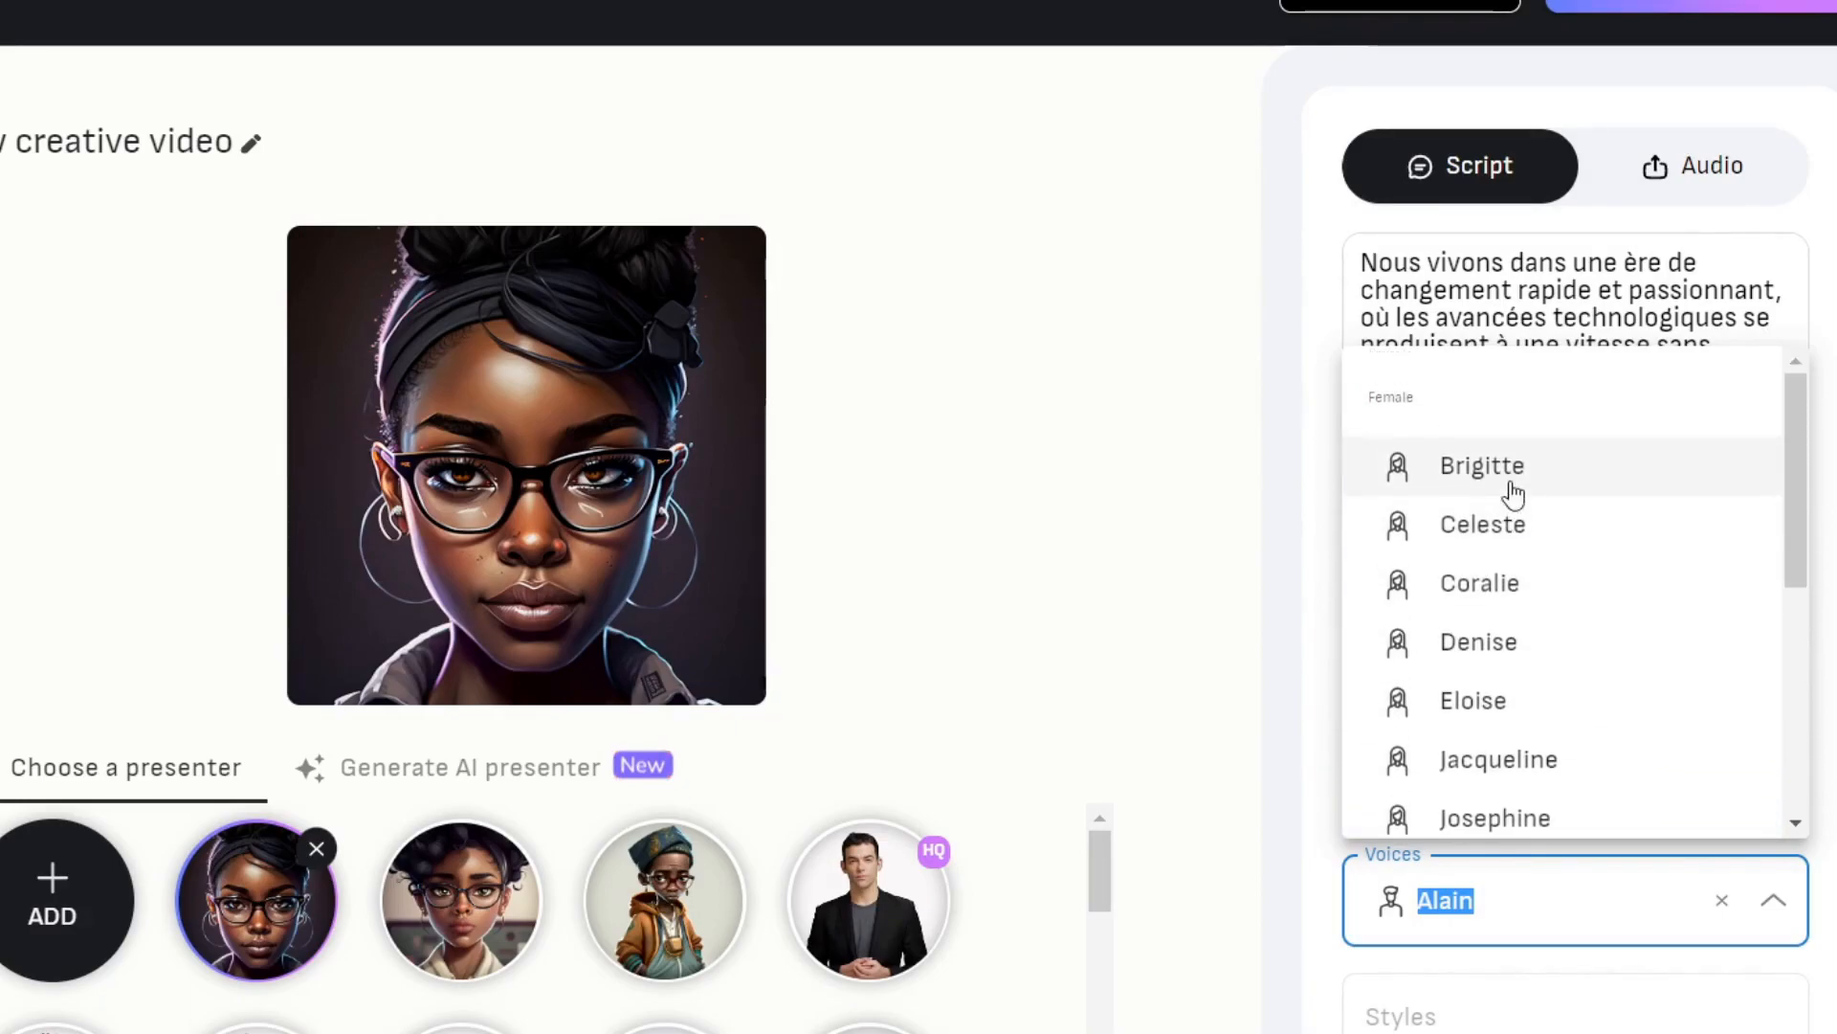
pyautogui.click(1483, 901)
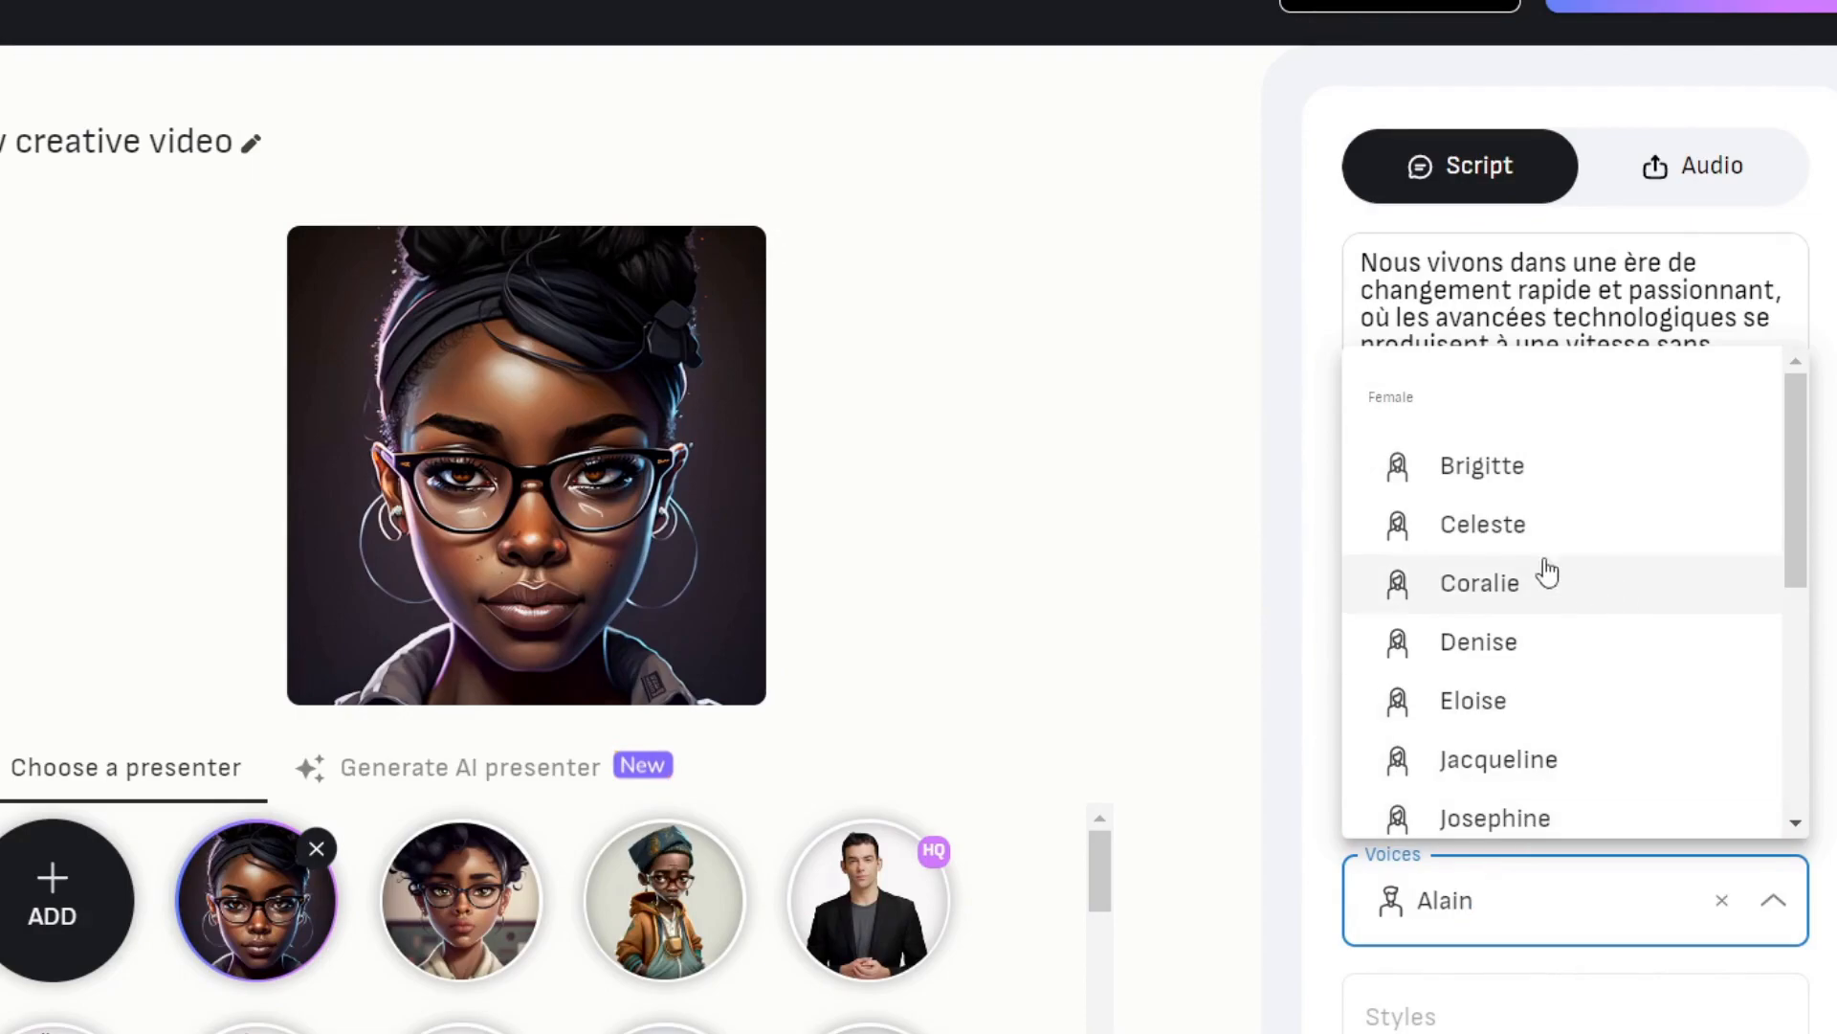
pyautogui.click(1516, 610)
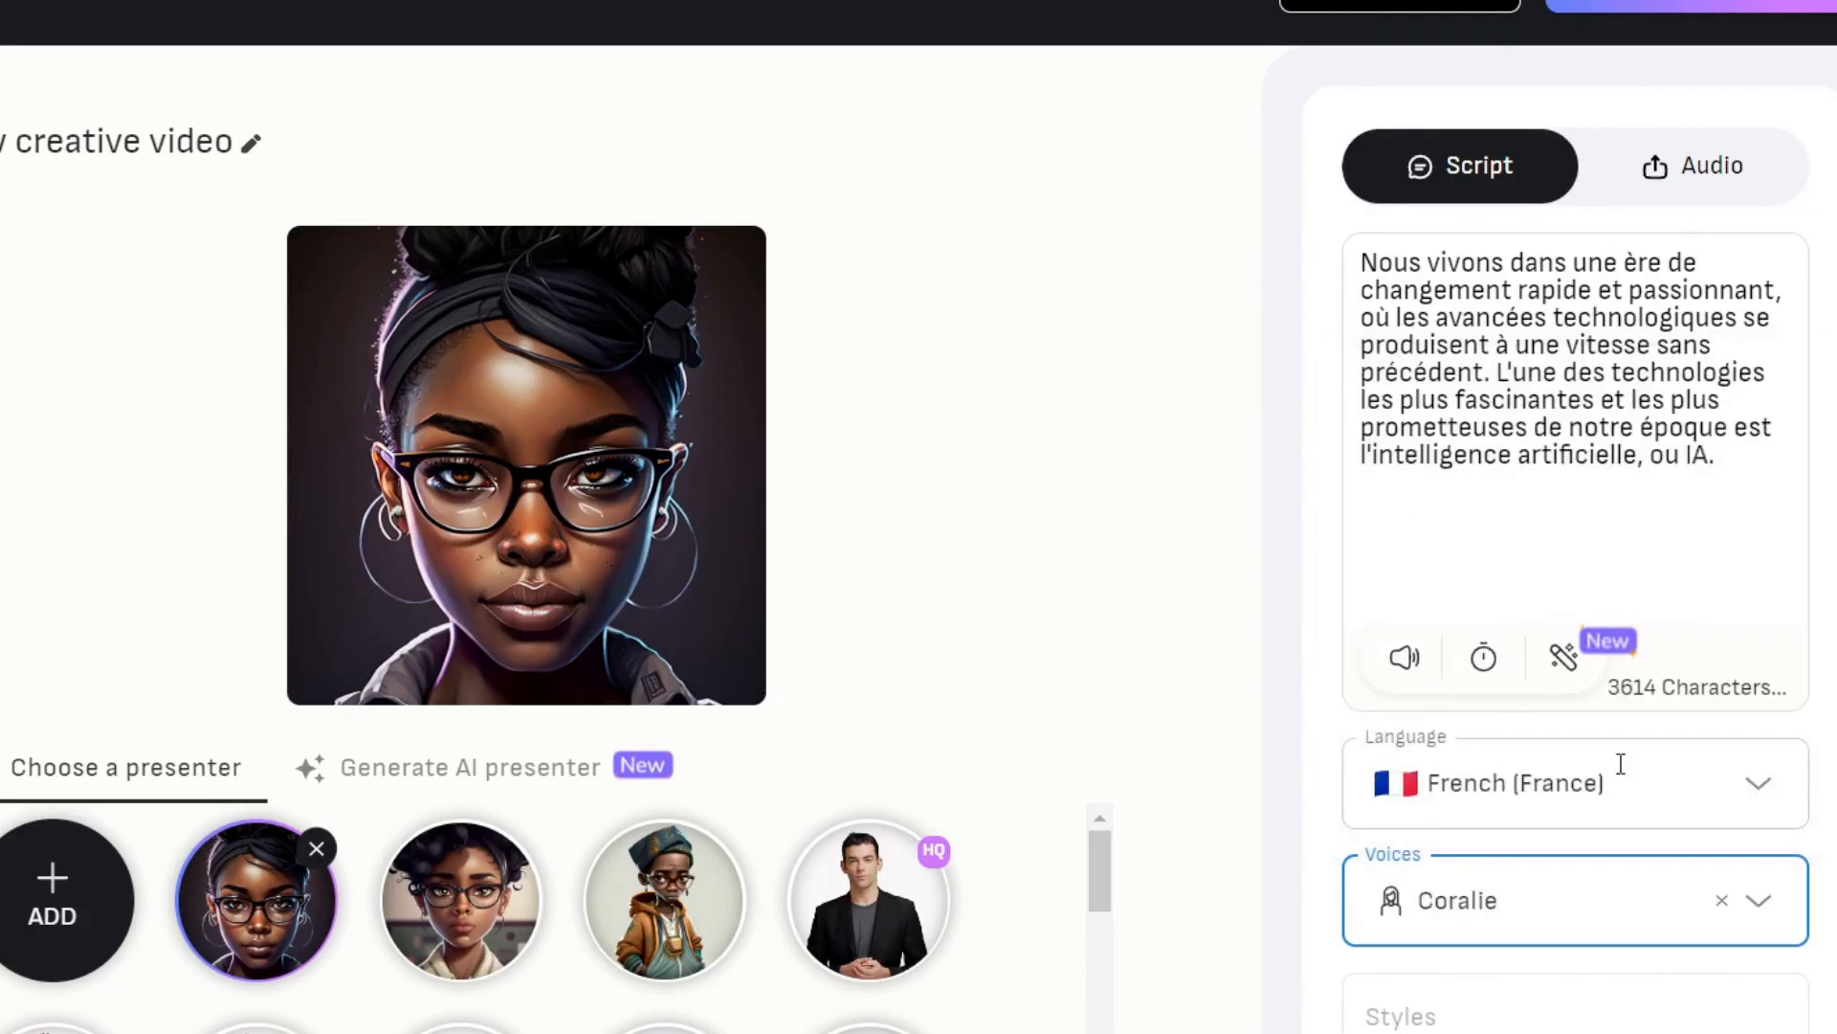
# - Listen to the script read by the Coralie voice and check the list of alternative voices without changing it
pyautogui.click(1400, 664)
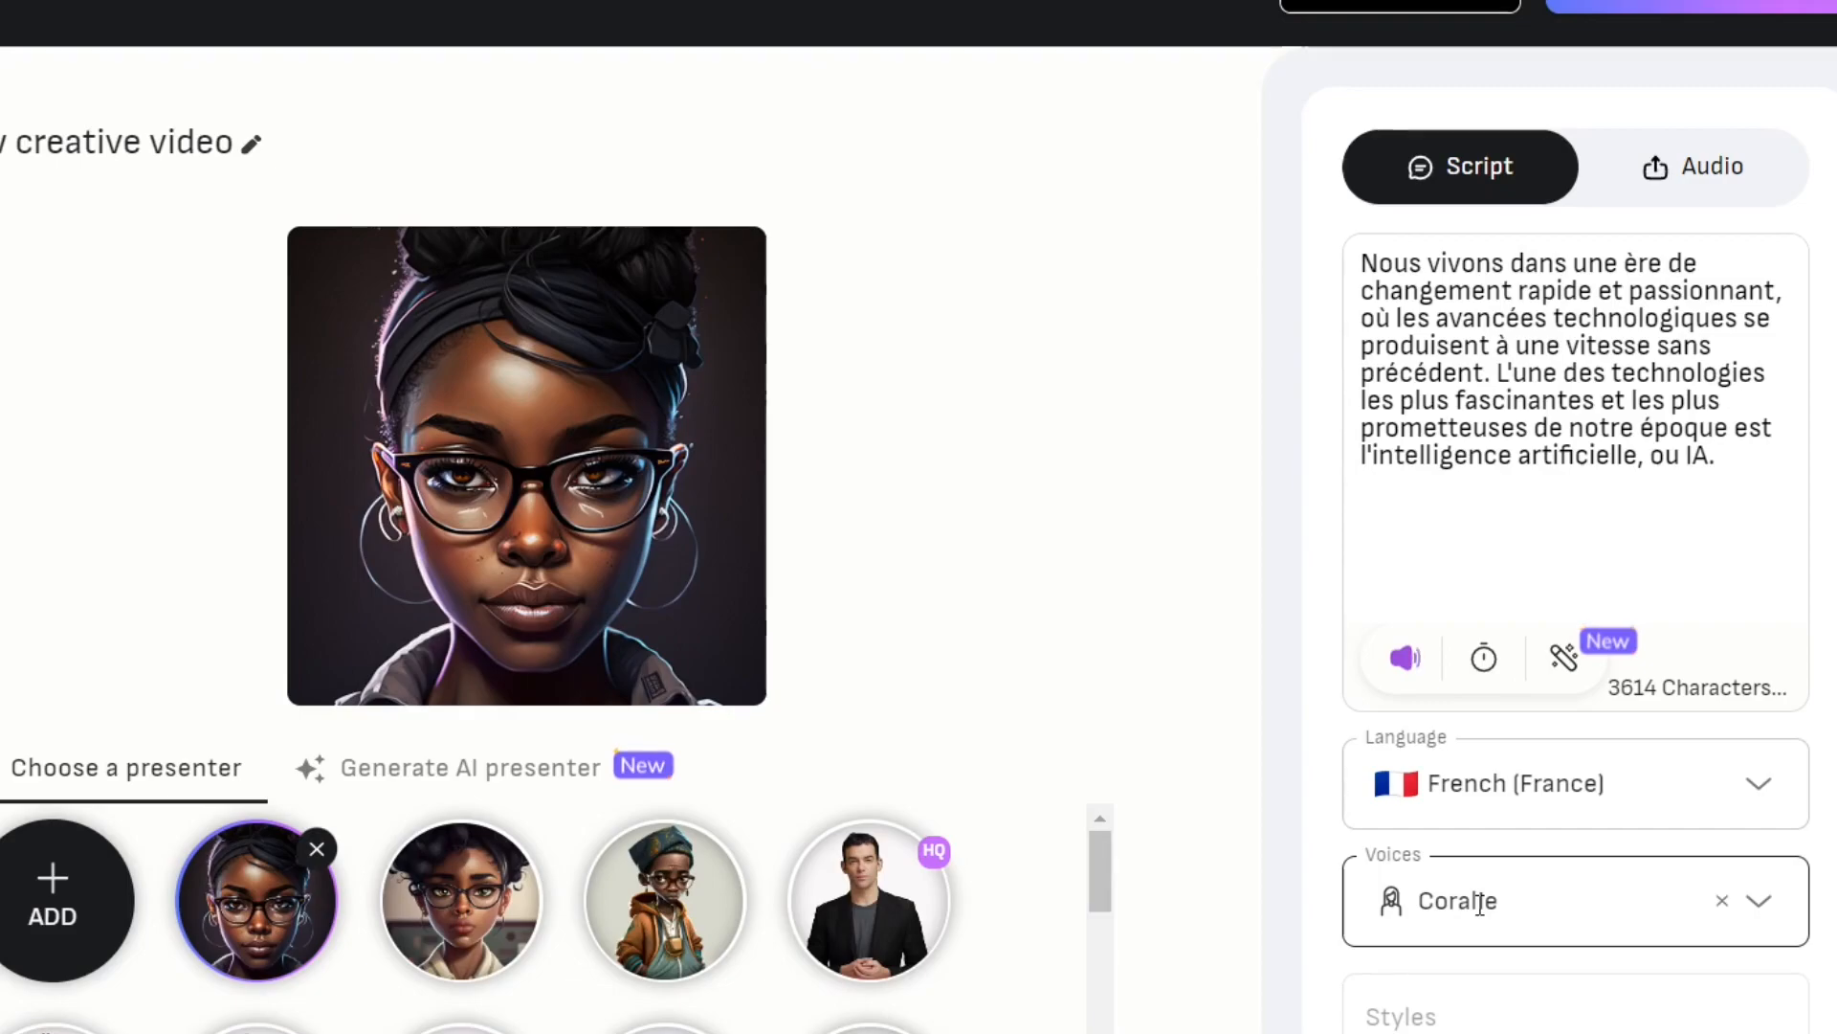
pyautogui.click(1408, 662)
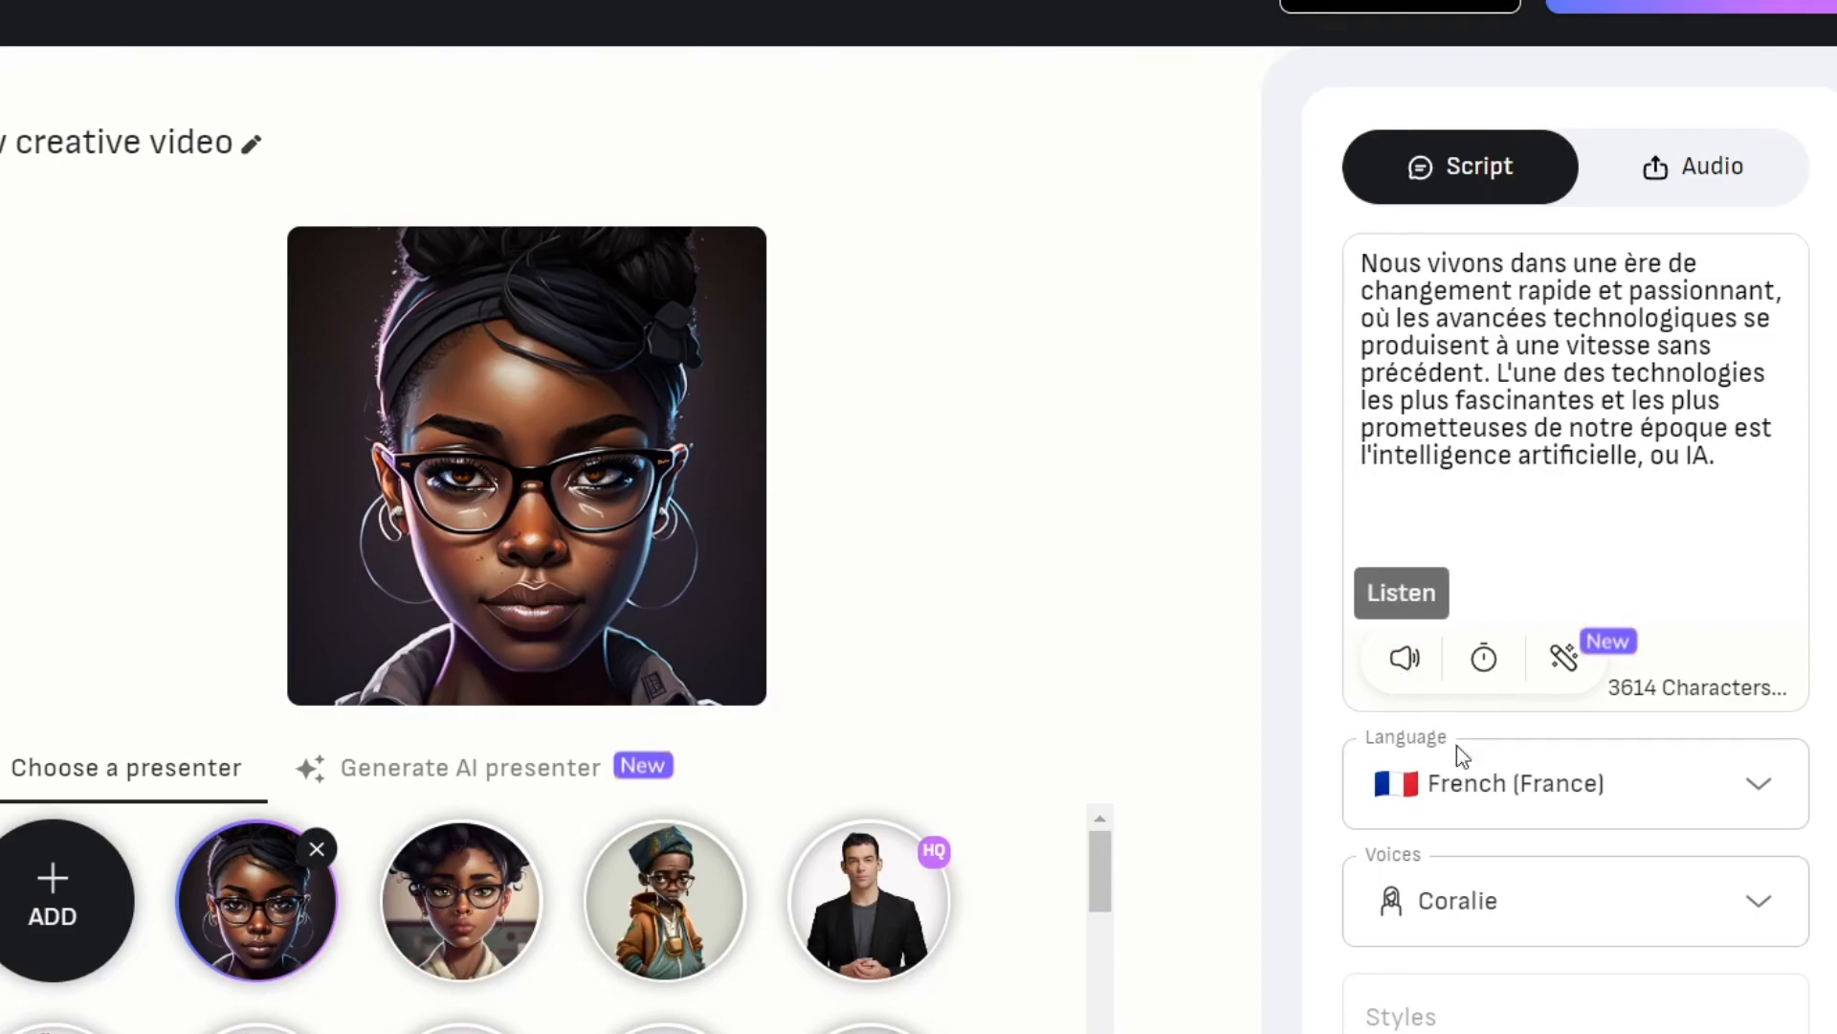
pyautogui.click(1479, 909)
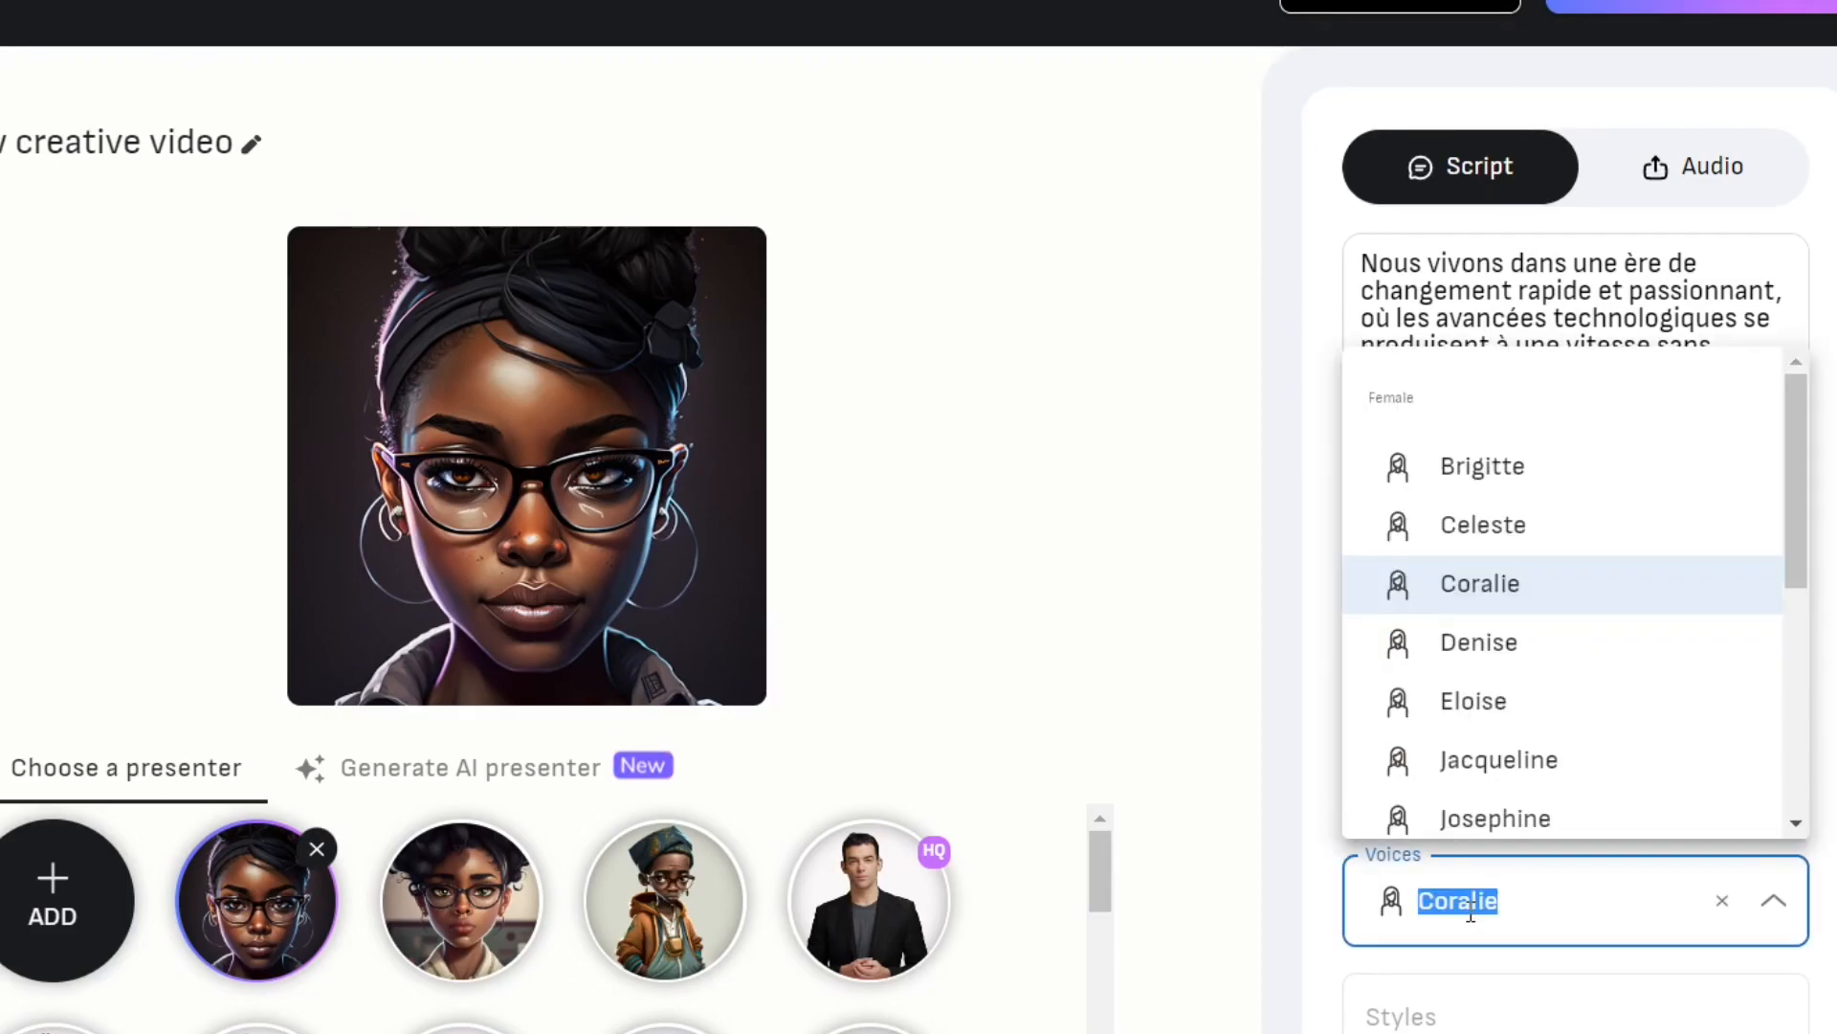
pyautogui.click(1298, 742)
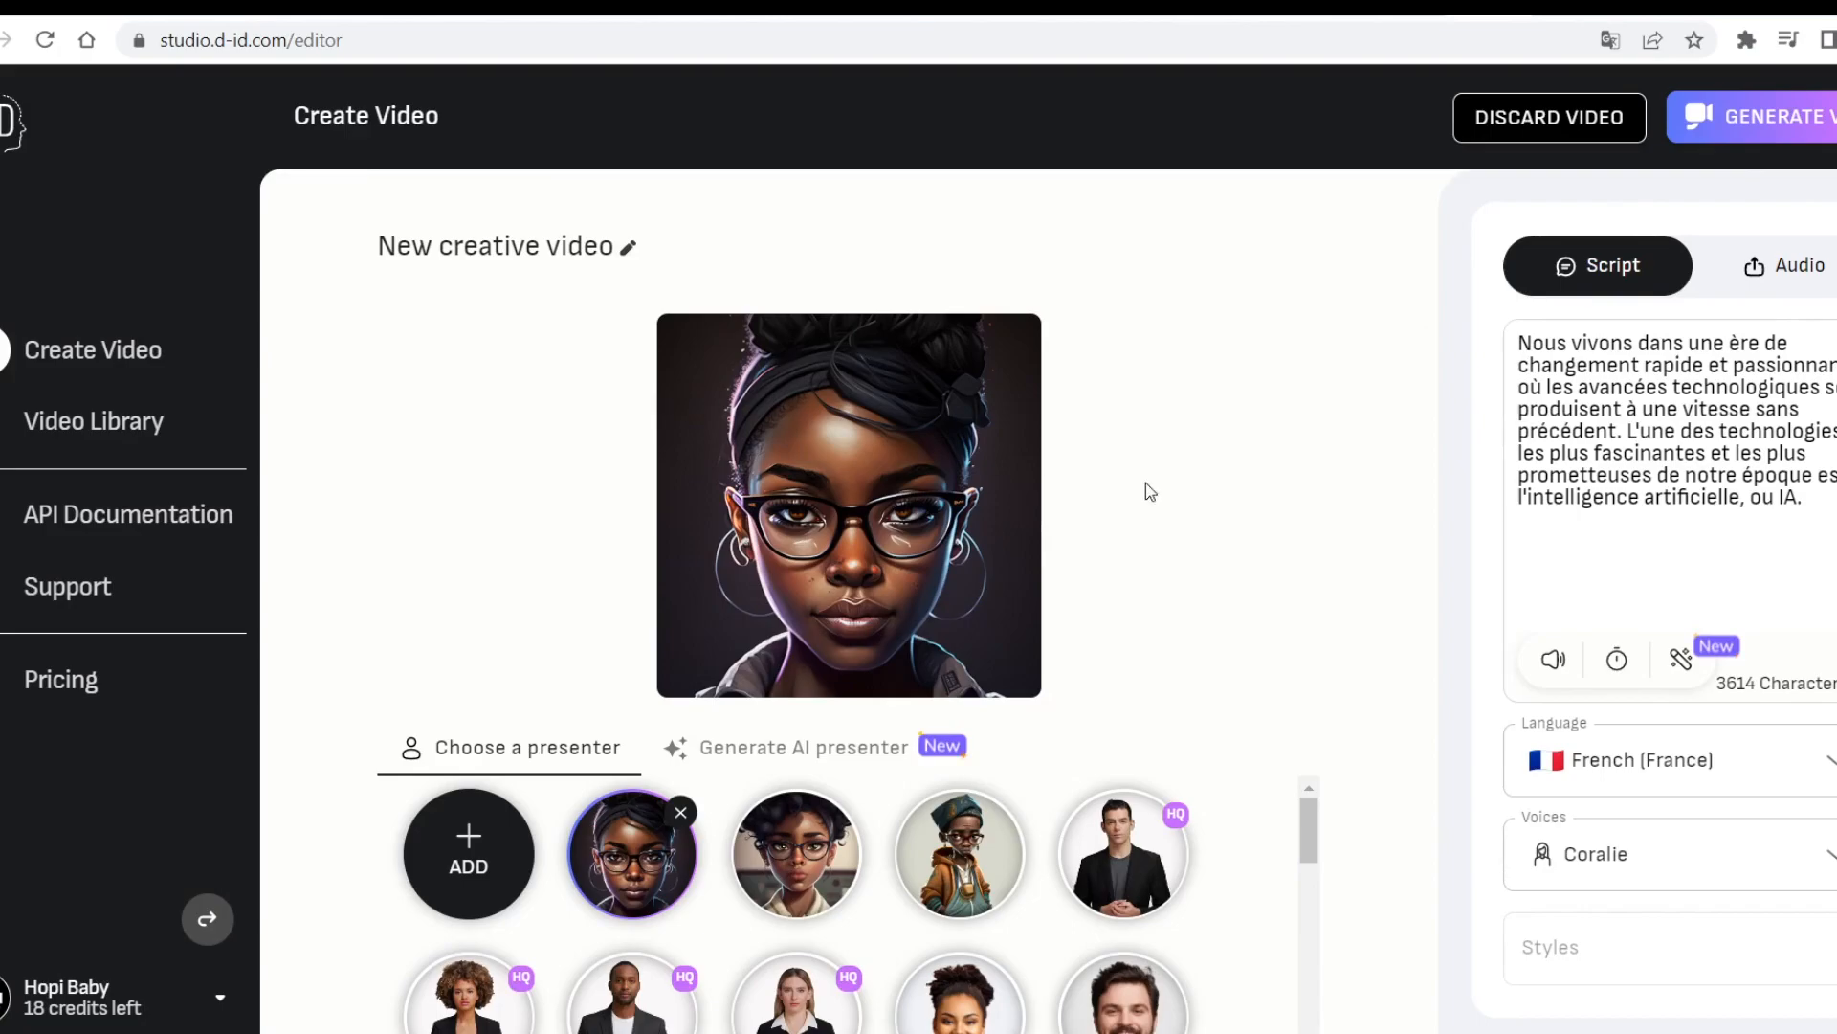
# - Generate the talking avatar video and play the finished result from the Video Library
pyautogui.click(1790, 113)
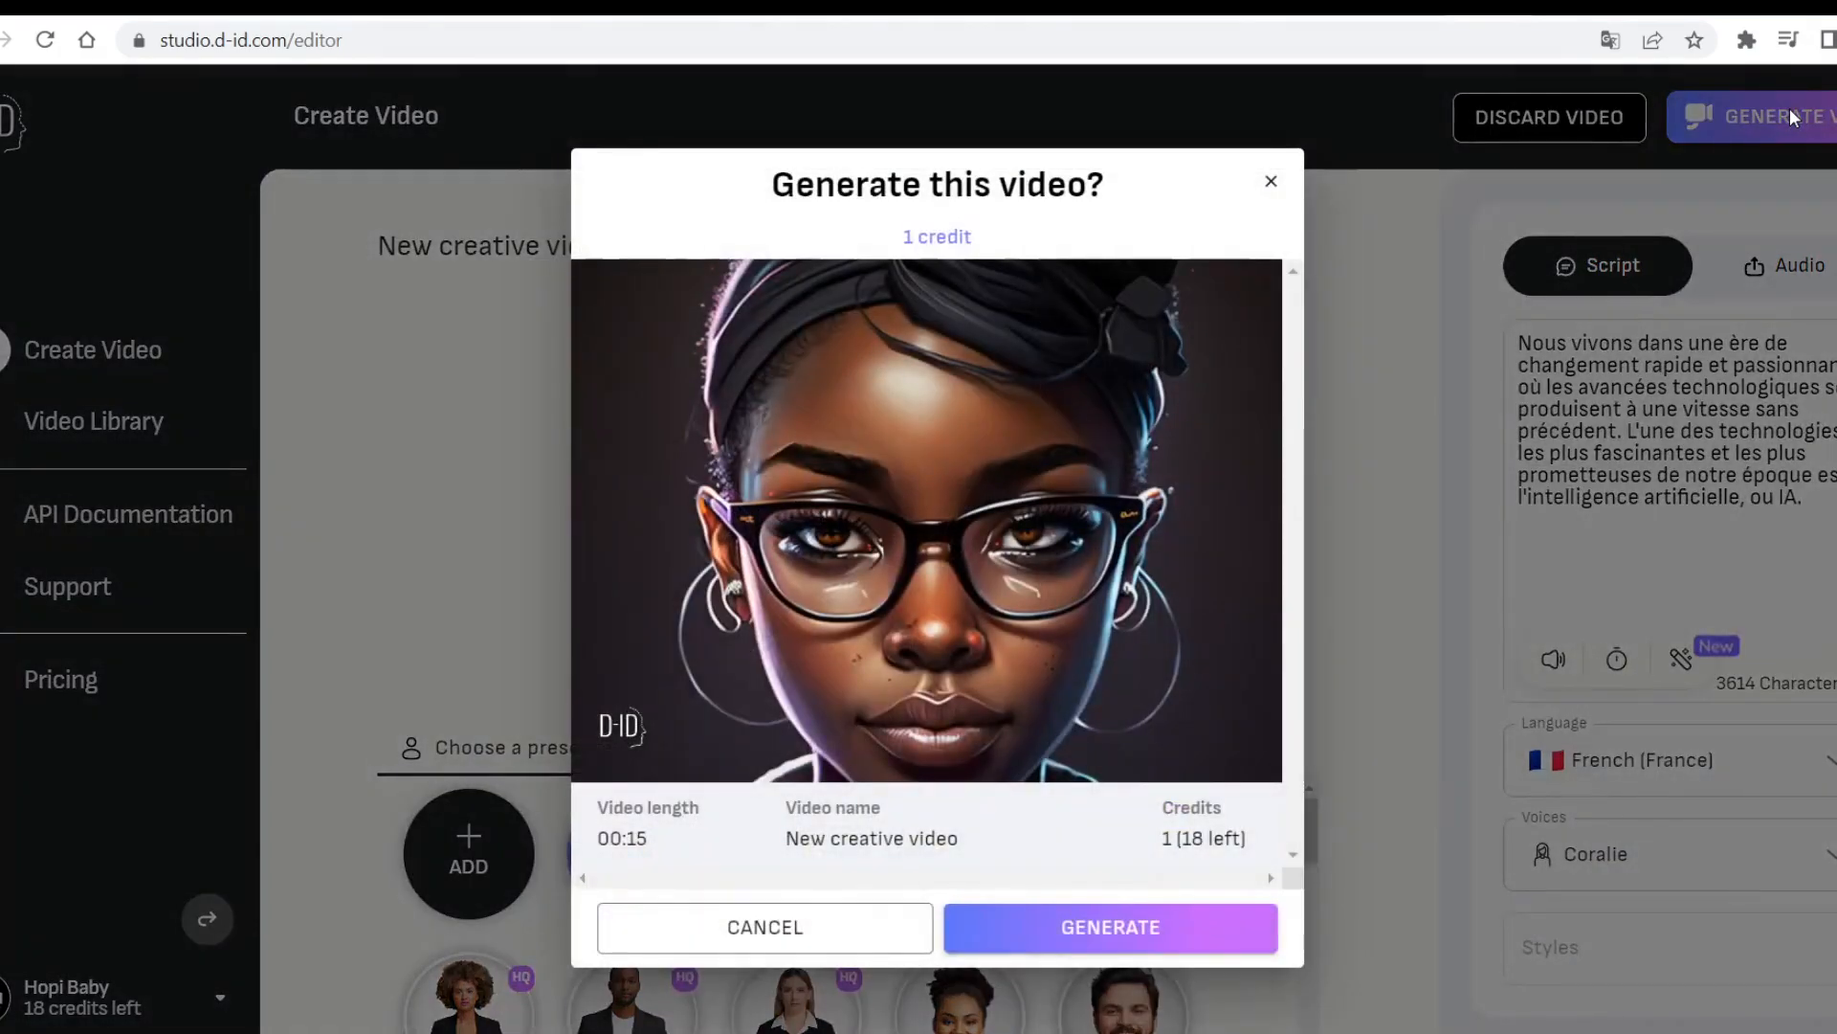
pyautogui.click(1161, 933)
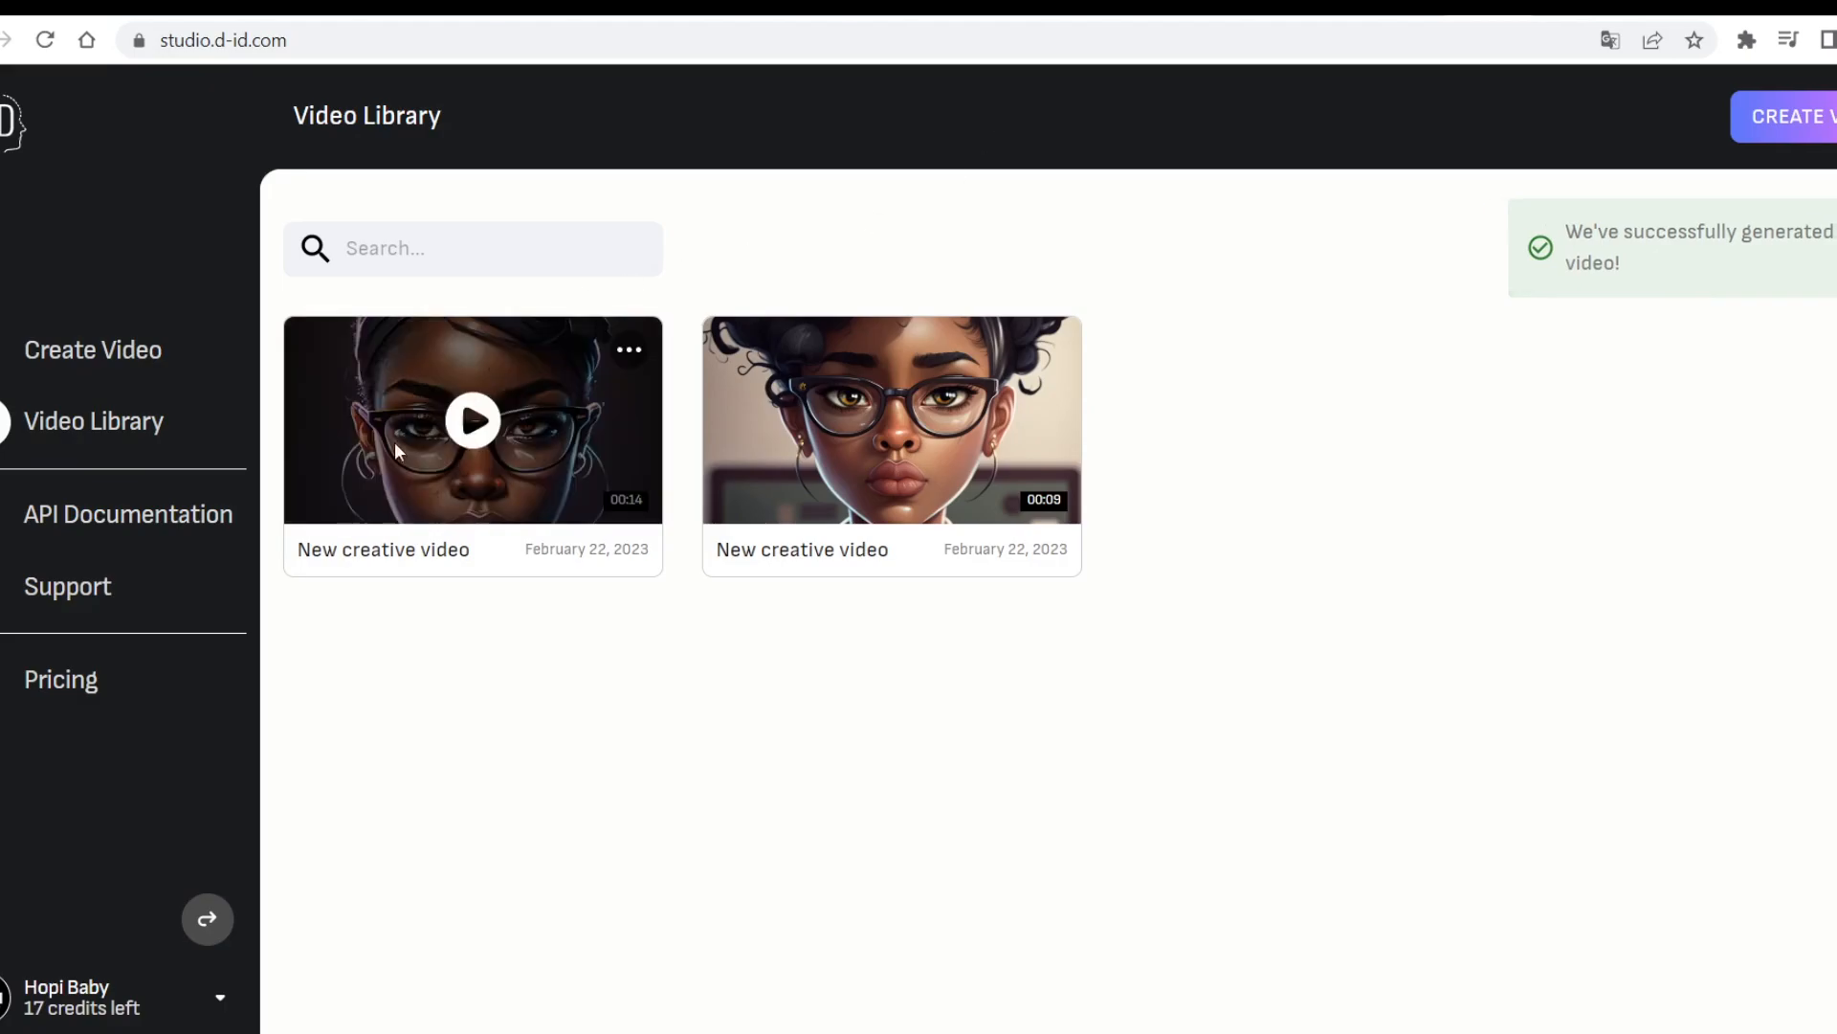
pyautogui.click(474, 421)
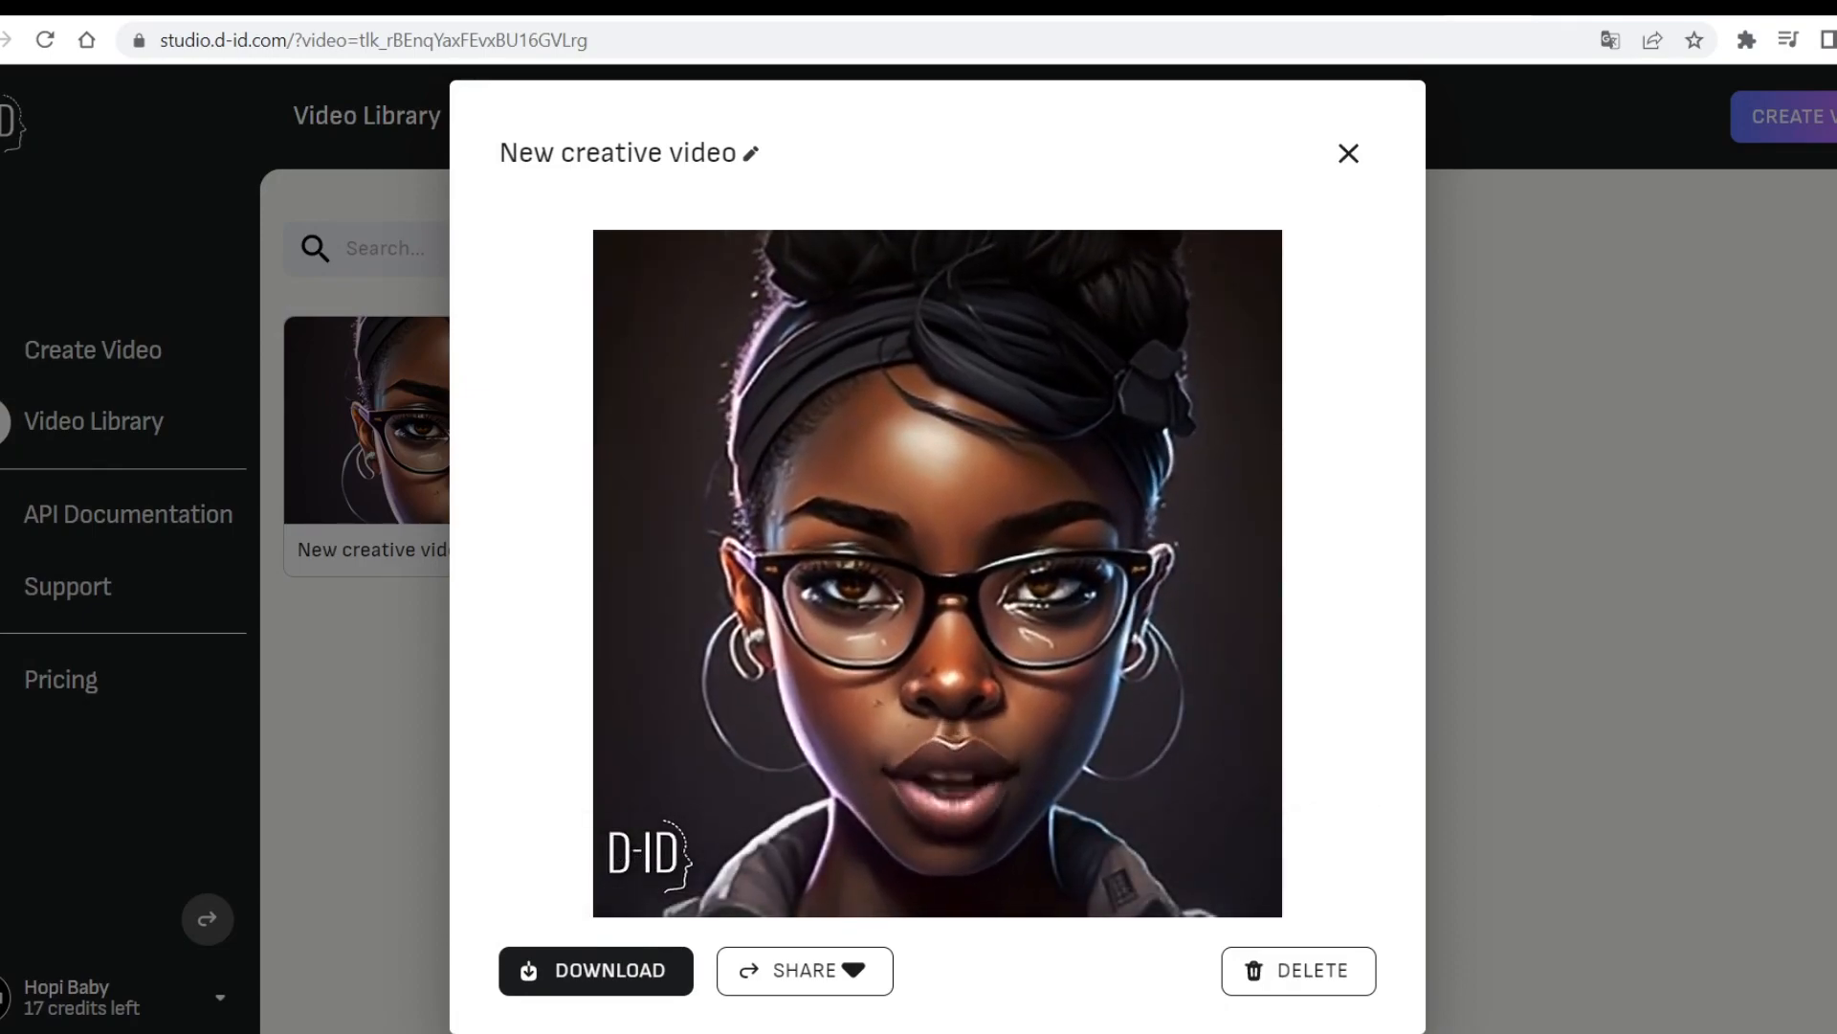
pyautogui.click(527, 890)
pyautogui.click(532, 855)
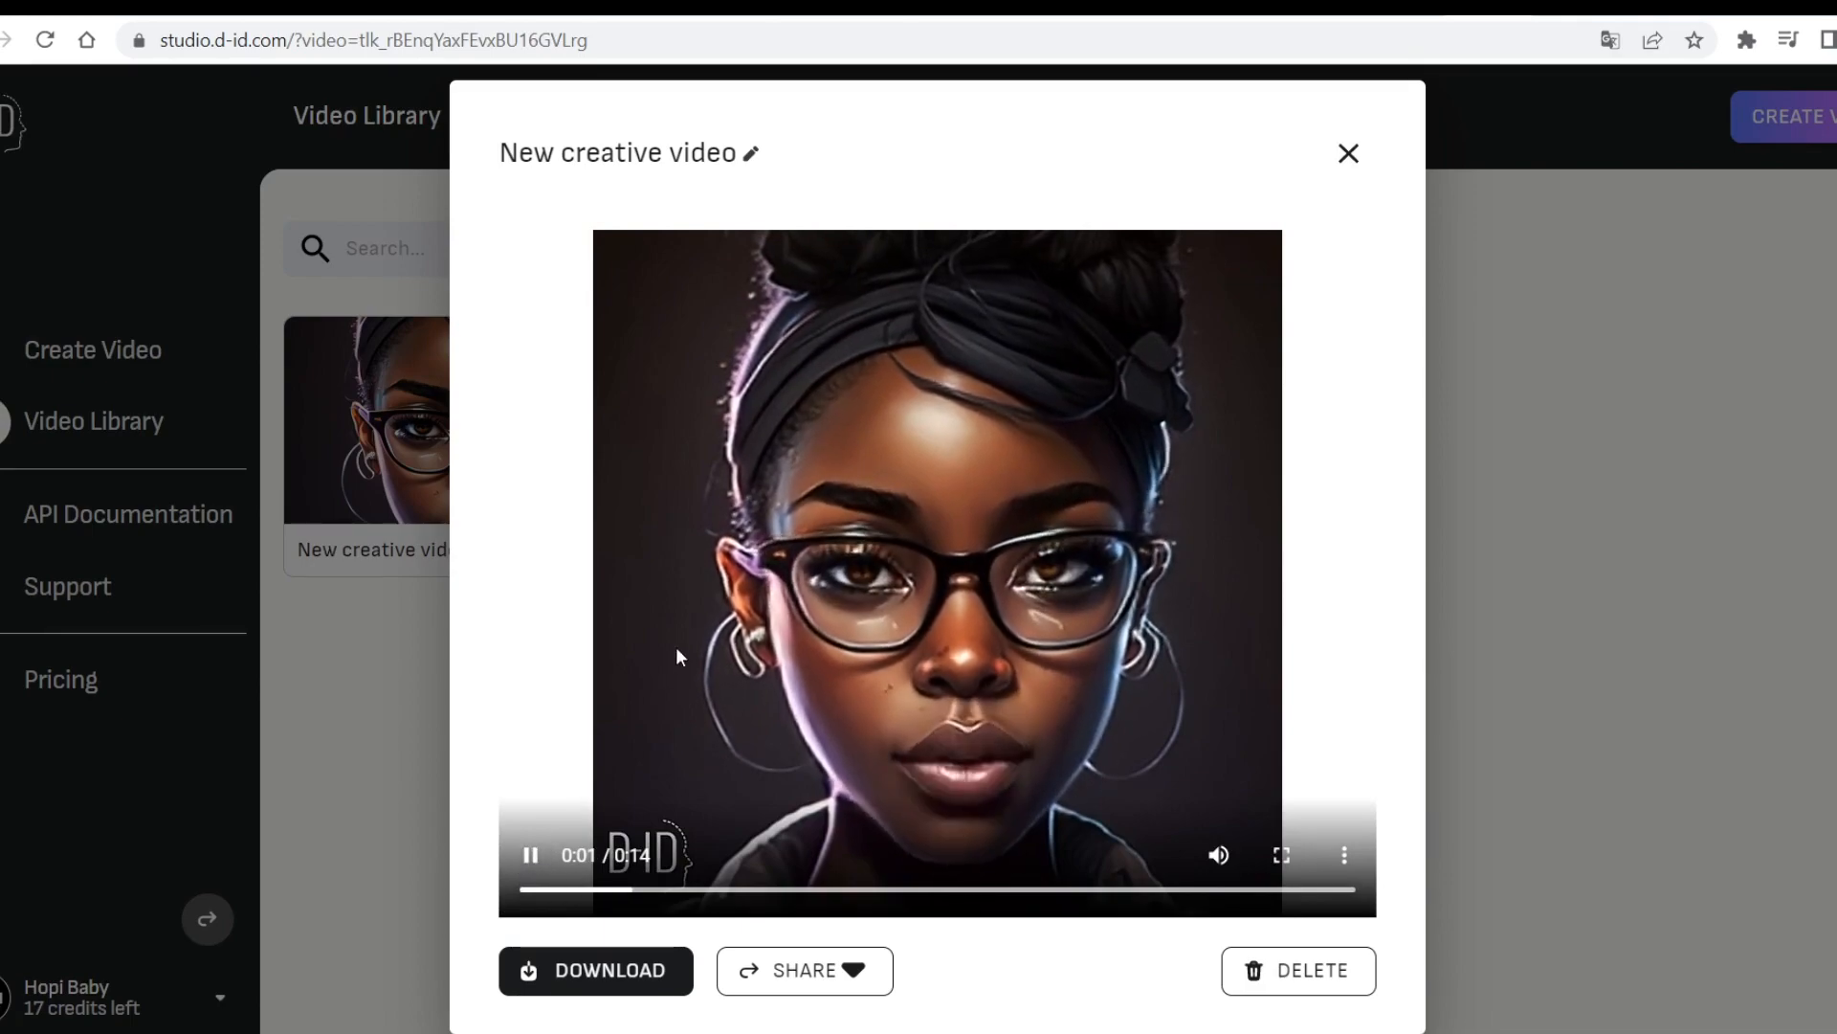